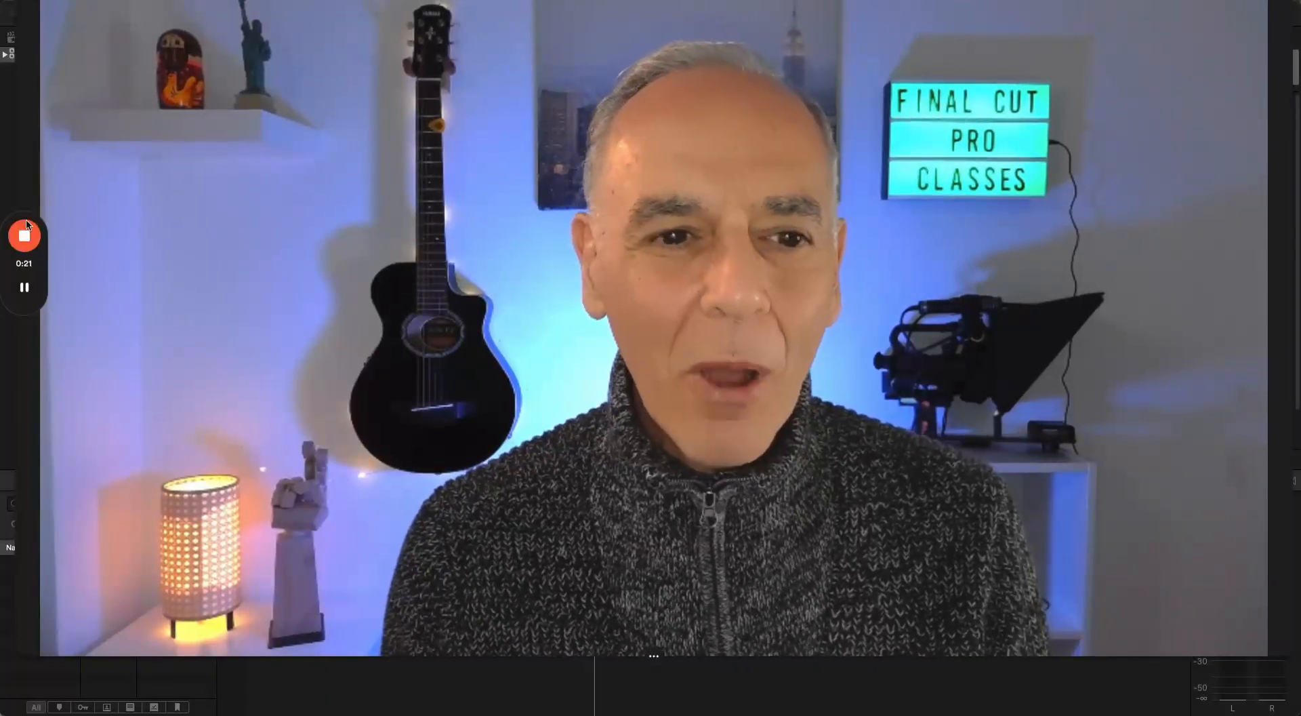
pyautogui.click(24, 225)
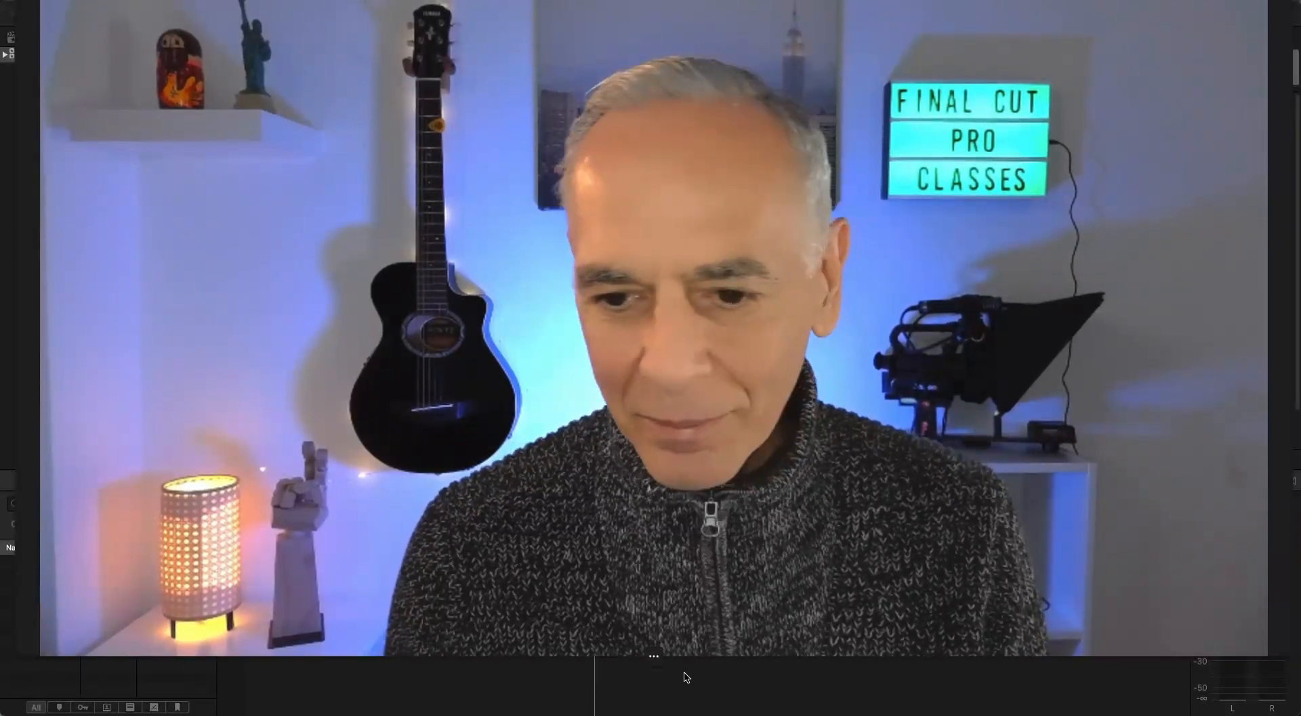
pyautogui.click(637, 658)
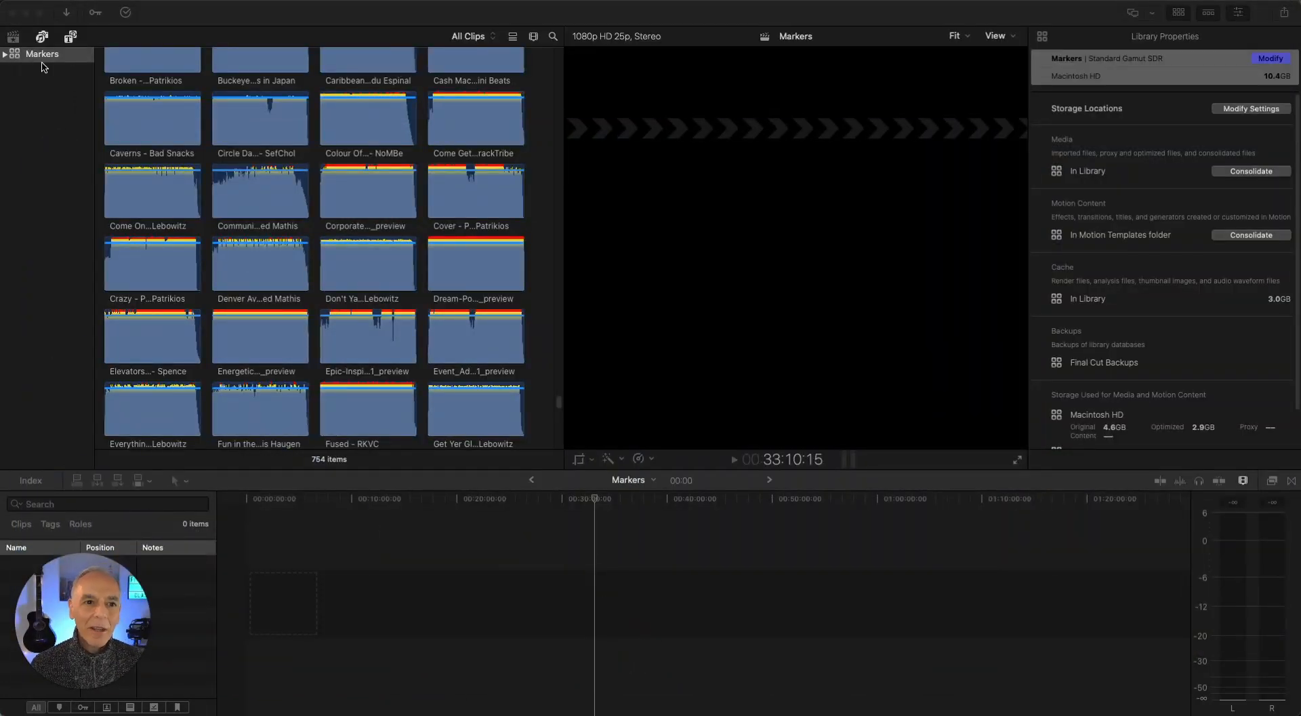
# Open the Tarai event in the Markers library and select the clip MVI_0011
pyautogui.click(6, 55)
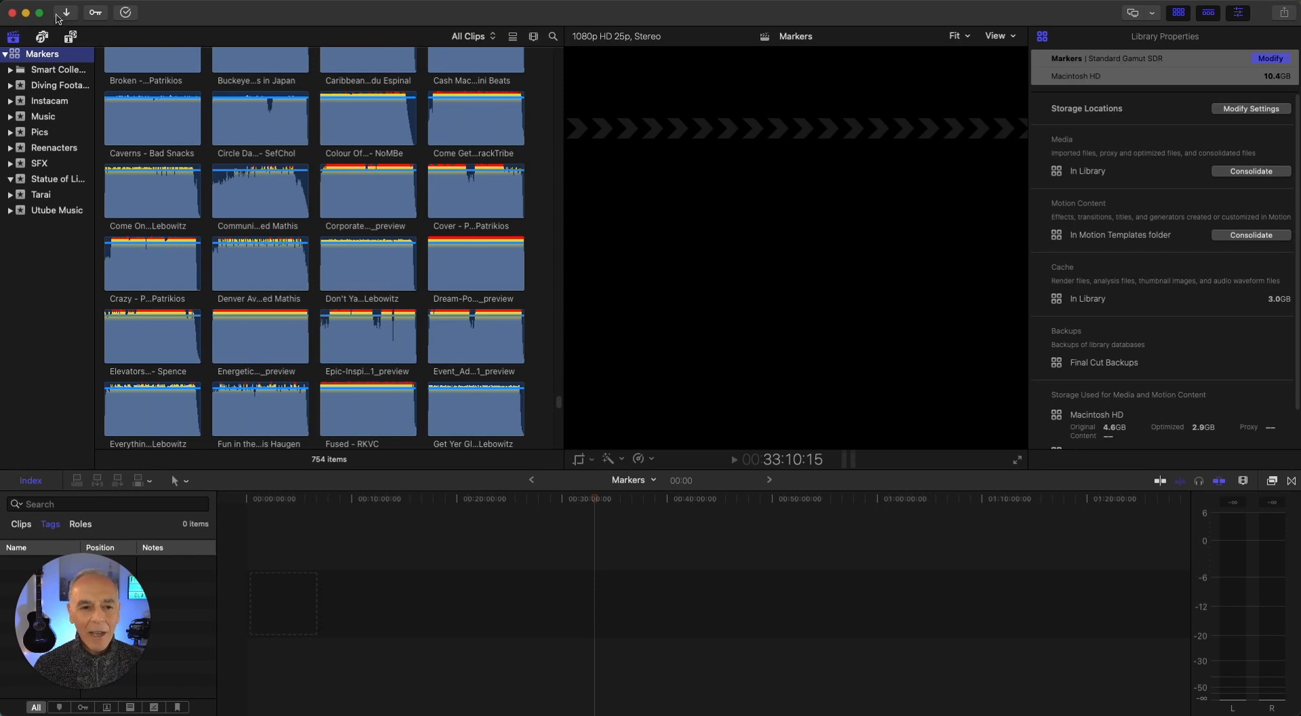
pyautogui.click(39, 197)
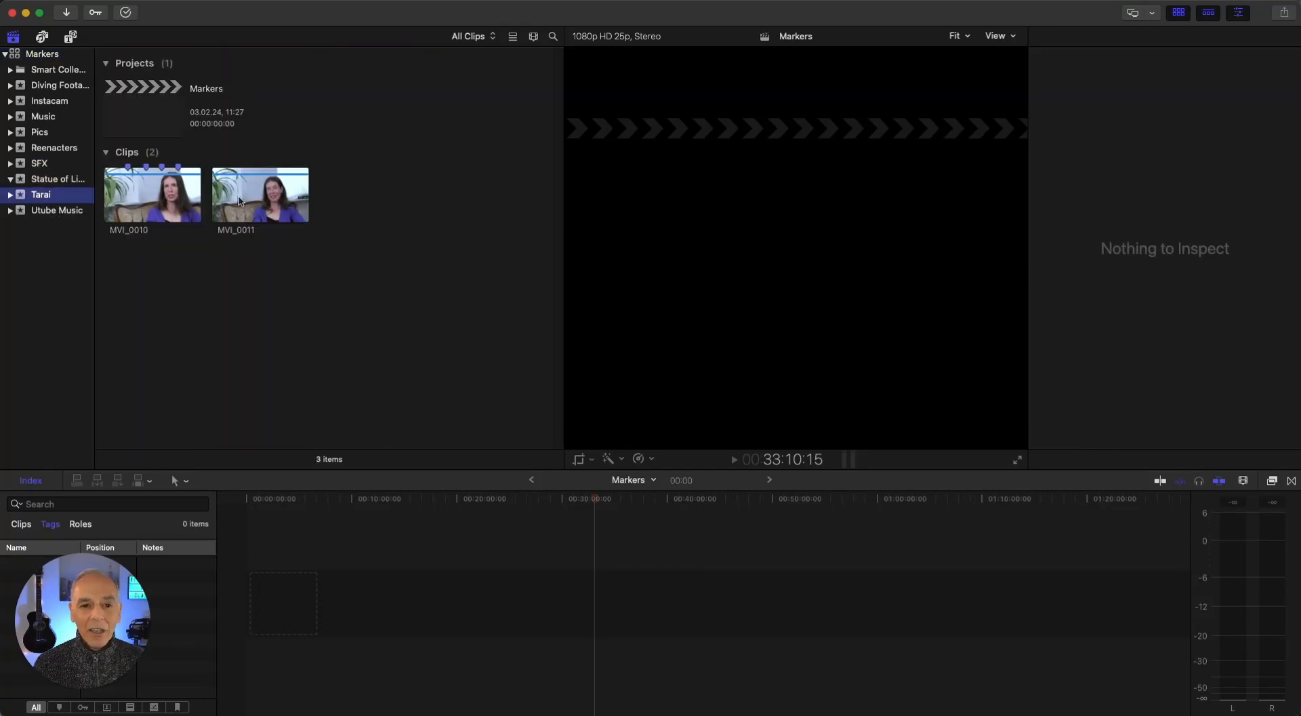
pyautogui.click(232, 202)
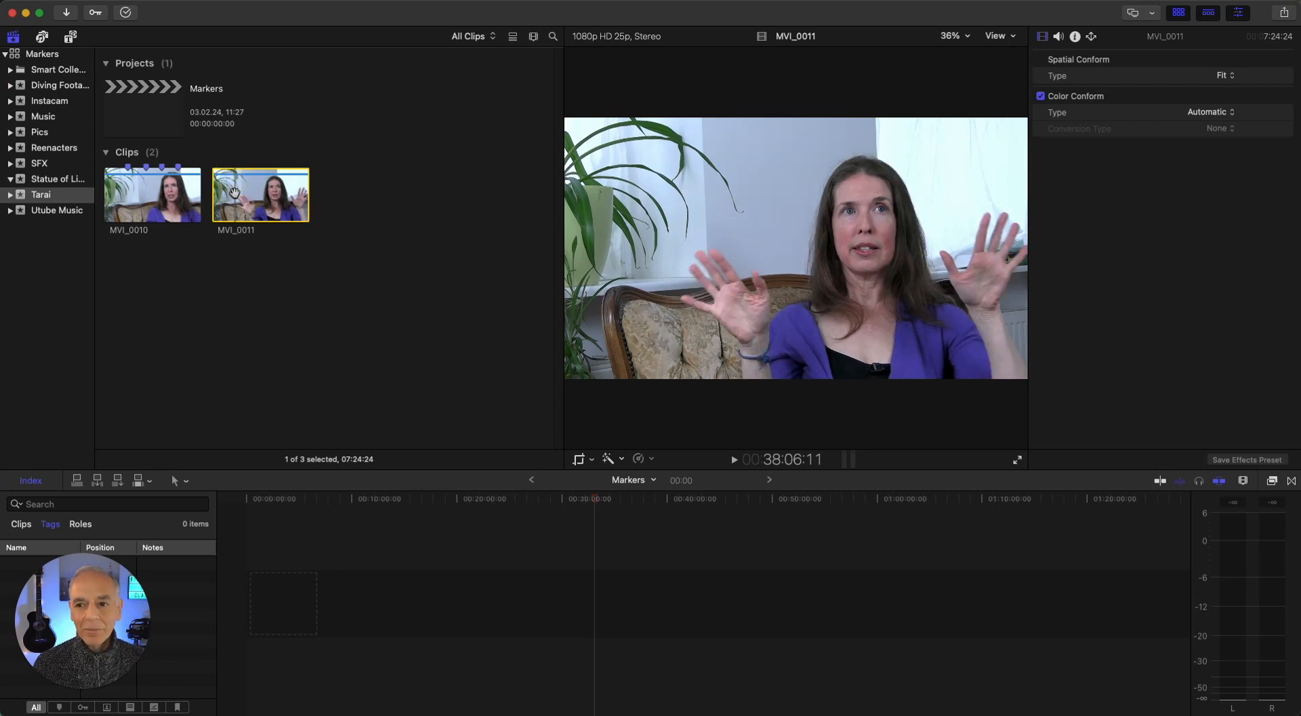
# Play clip MVI_0011 briefly and add a marker named "inhale" at about 00:38:09:11
pyautogui.press('space')
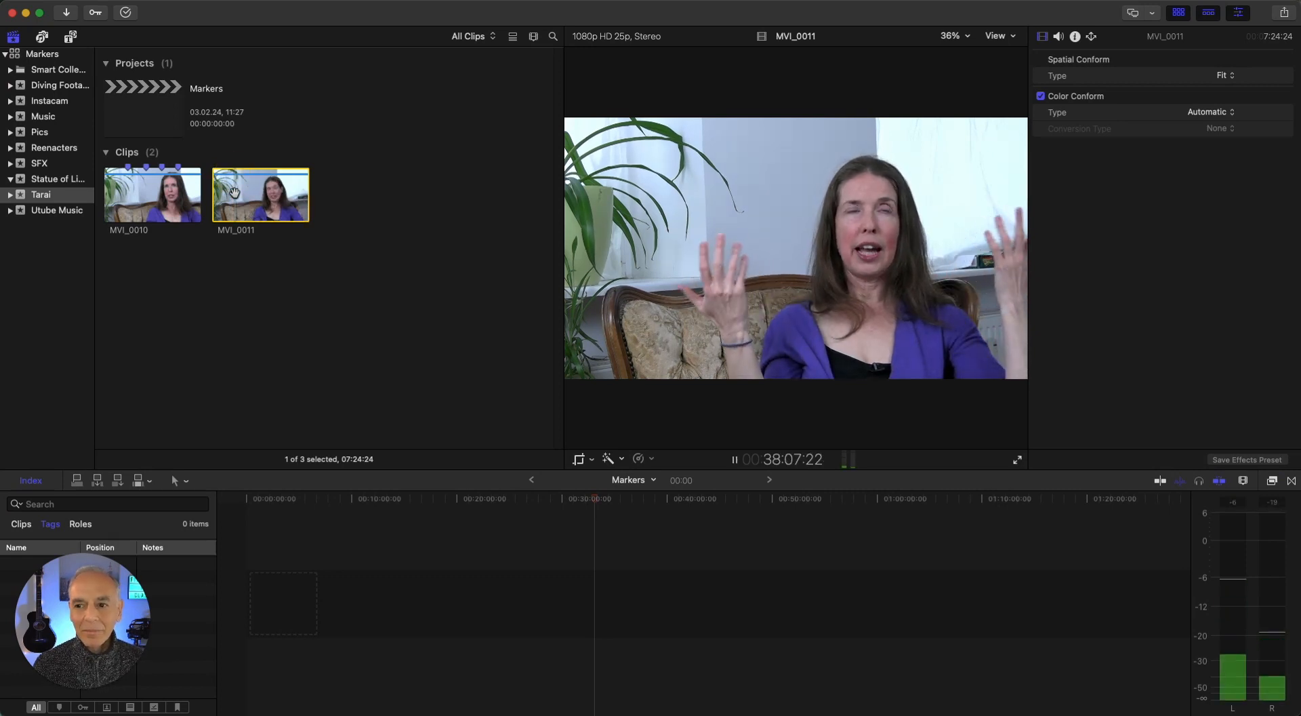
pyautogui.press('space')
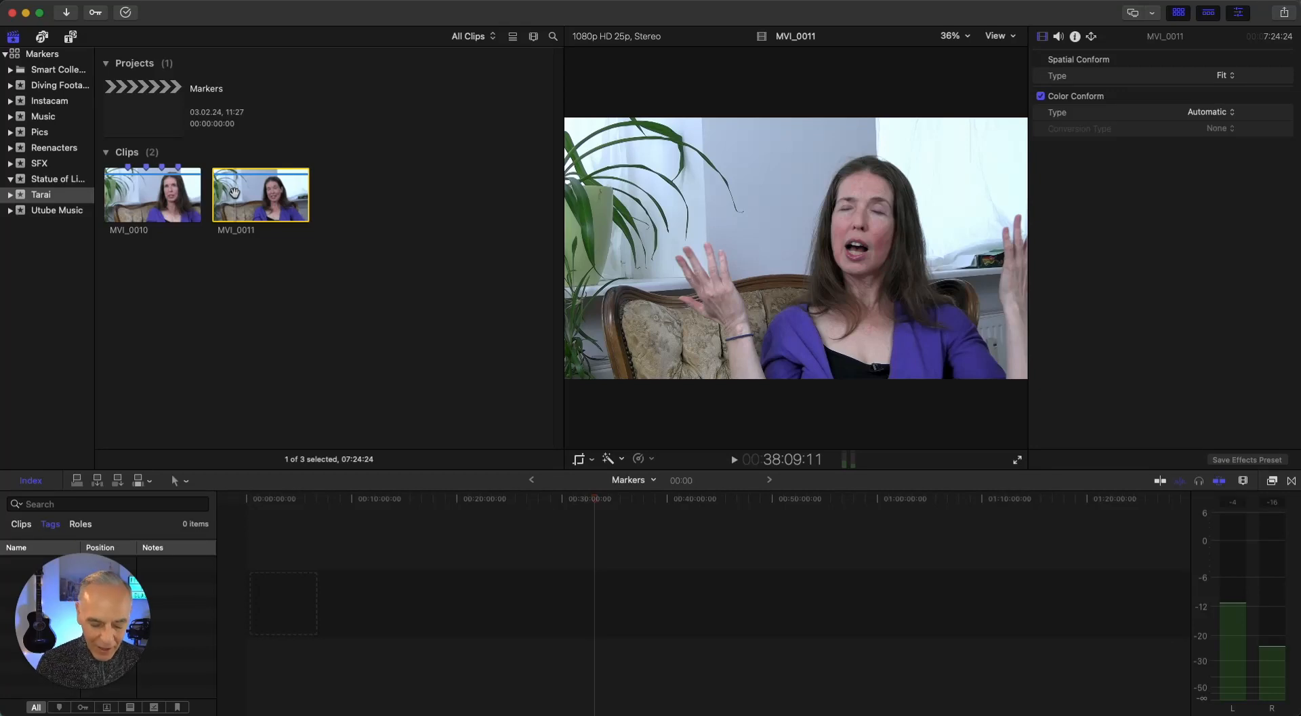
pyautogui.press('m')
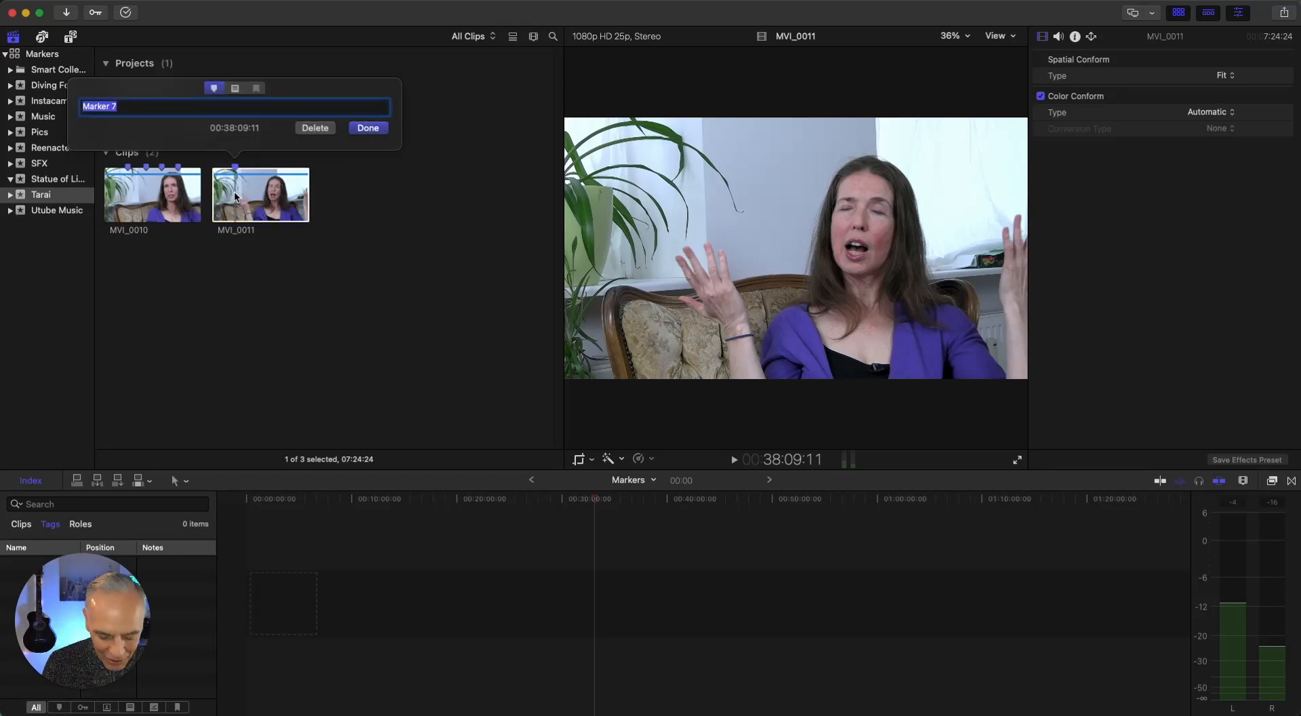
pyautogui.write('inh')
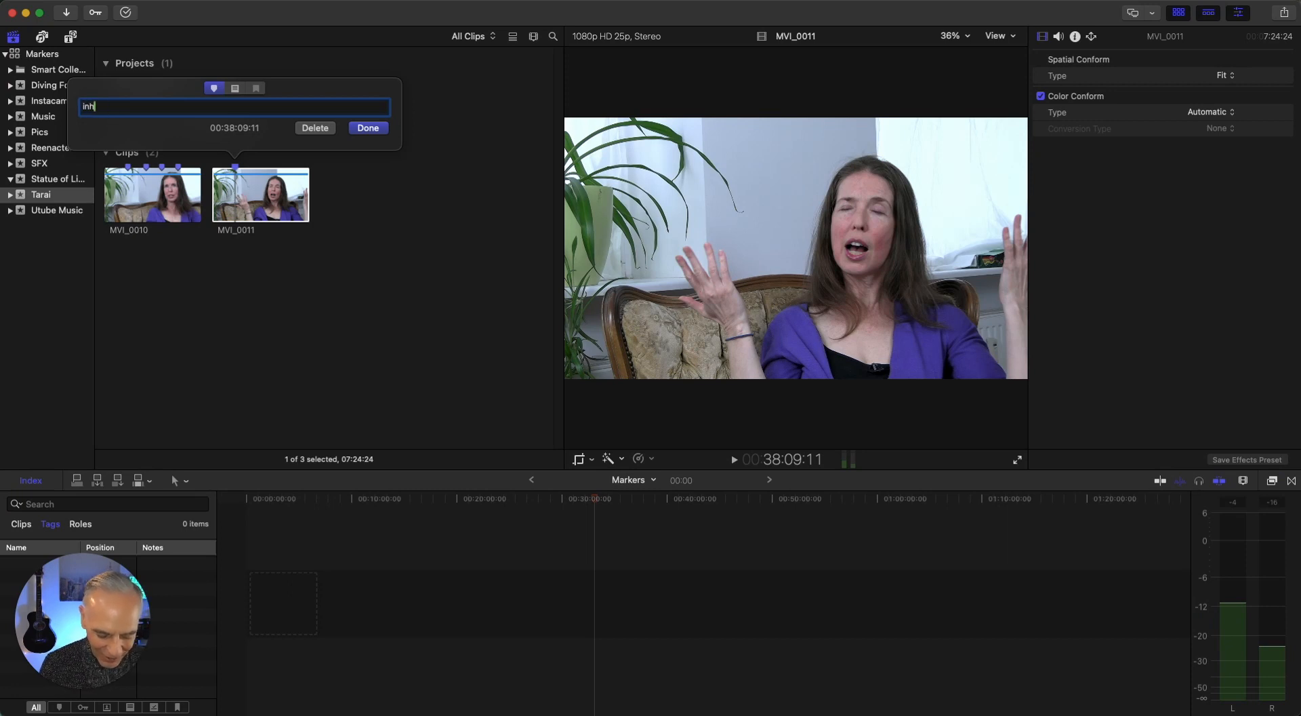
pyautogui.write('ale')
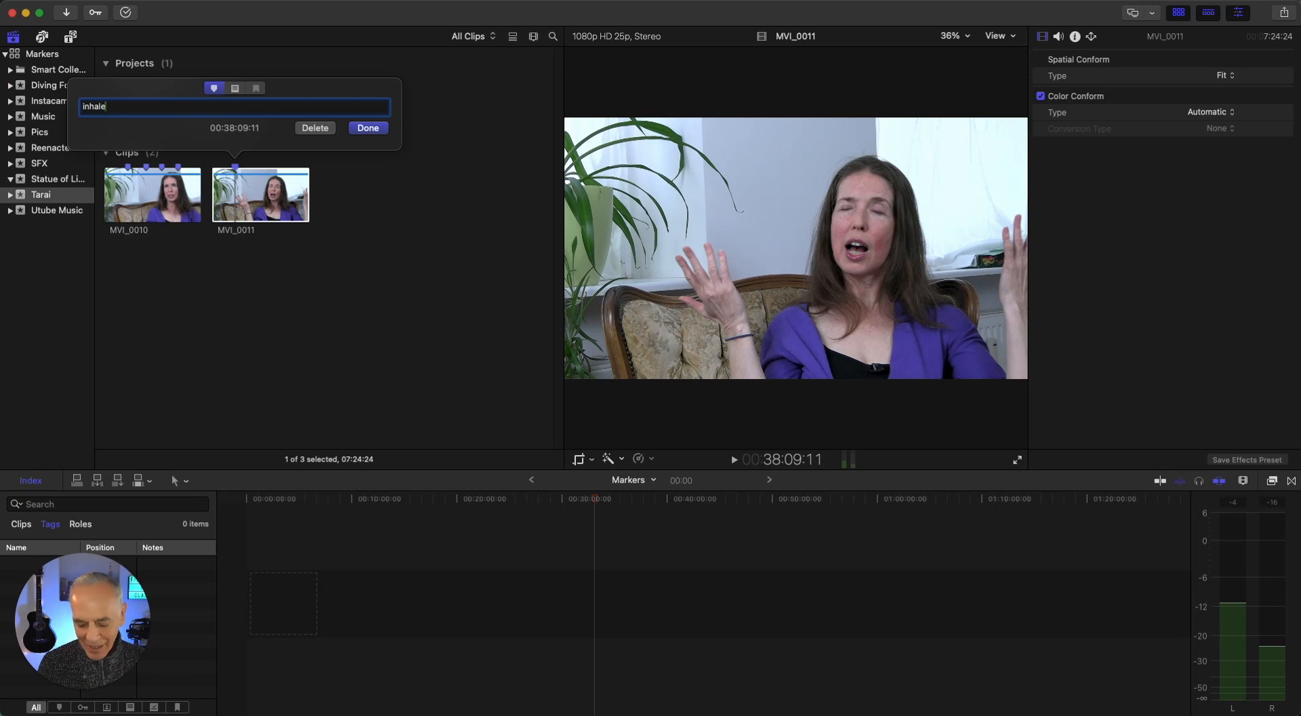
pyautogui.press('Return')
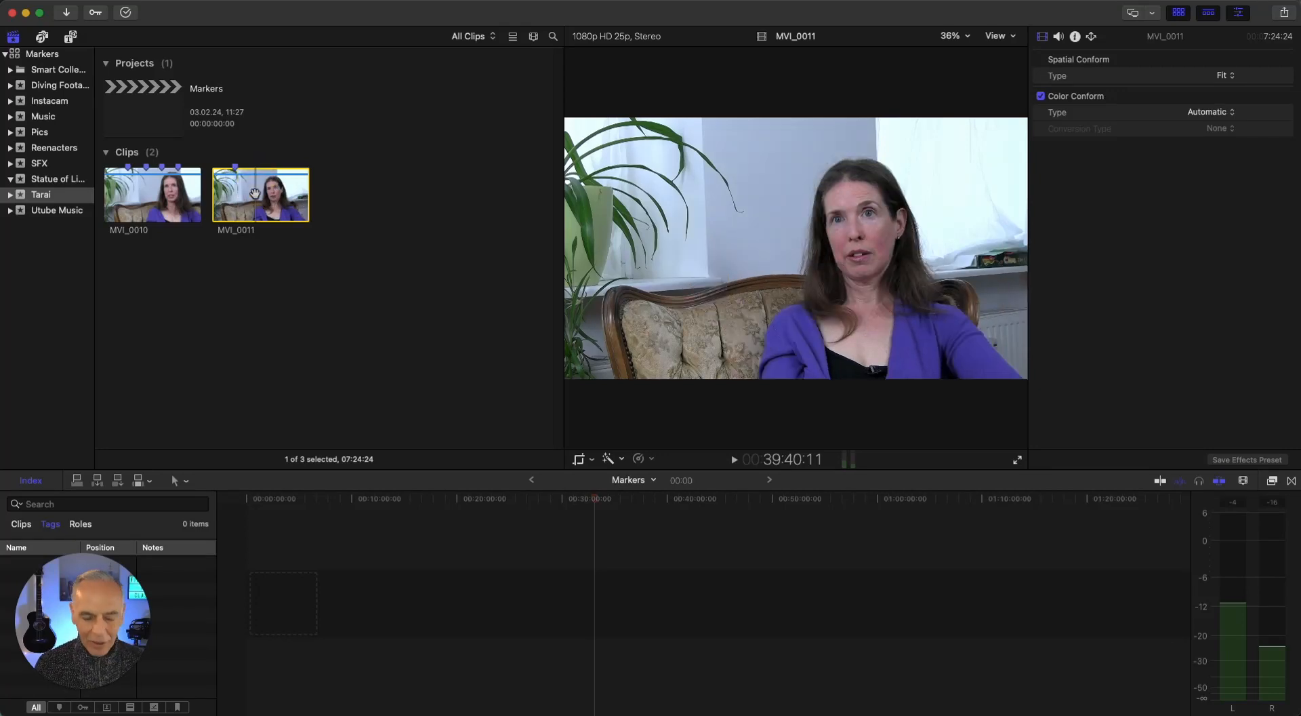
# Add a second marker to MVI_0011 at about 00:39:43:21, named "many livestream classes"
pyautogui.press('space')
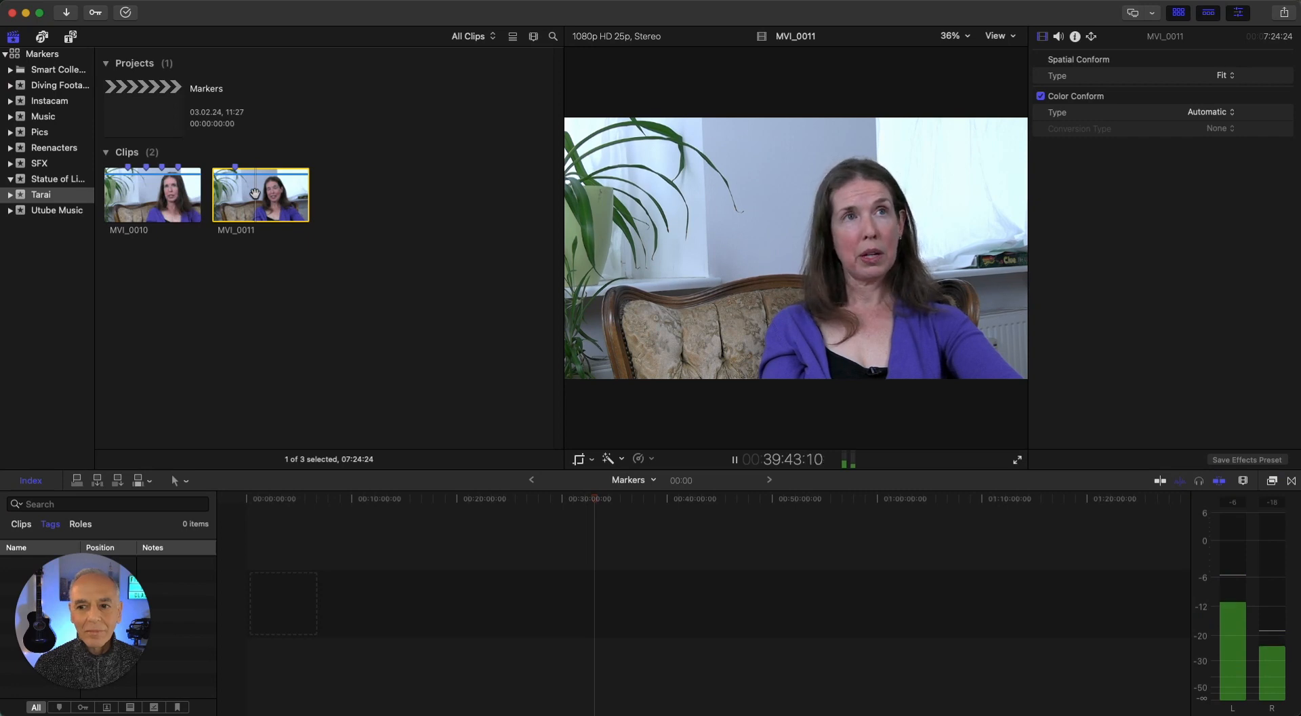
pyautogui.press('space')
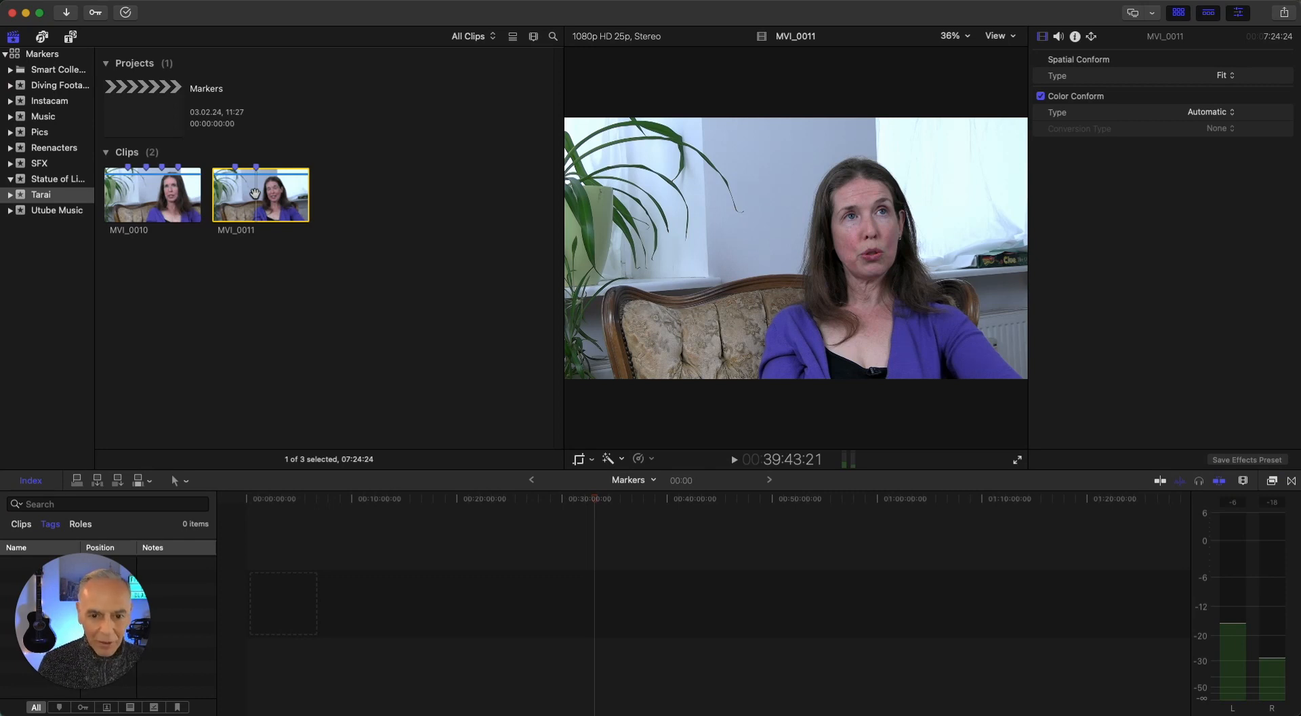
pyautogui.press('m')
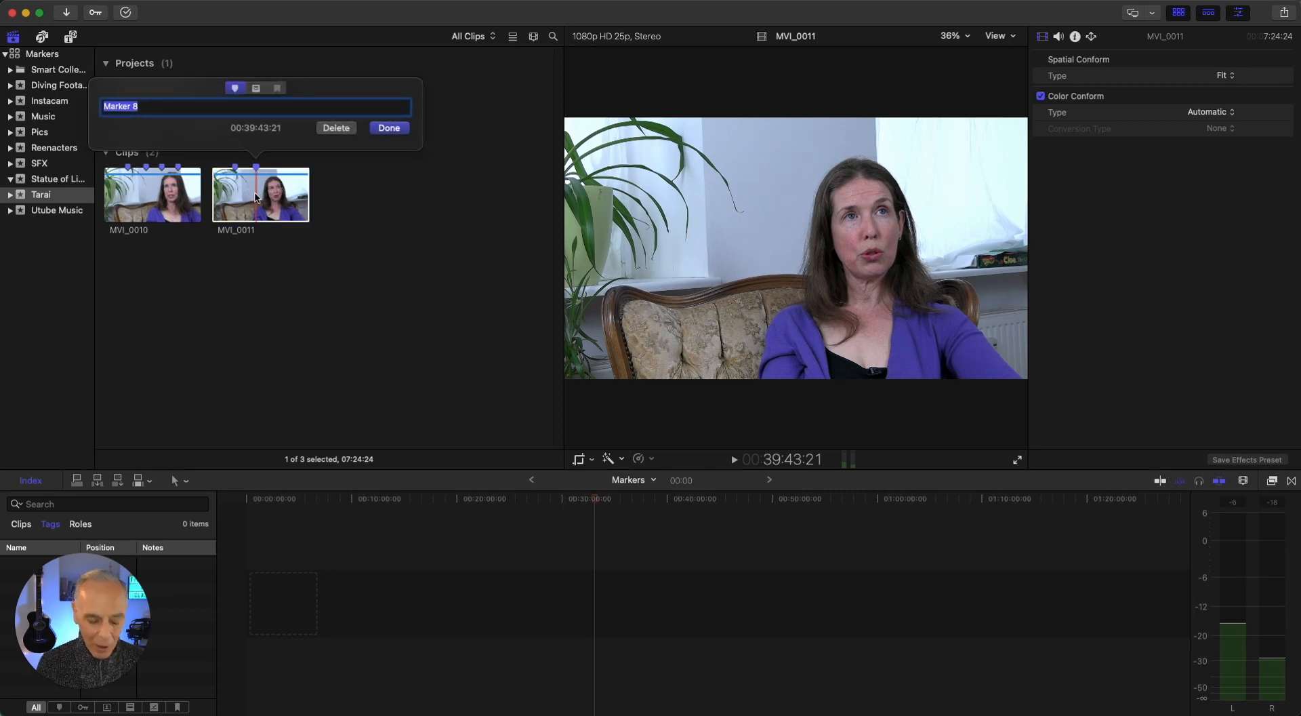
pyautogui.write('many ')
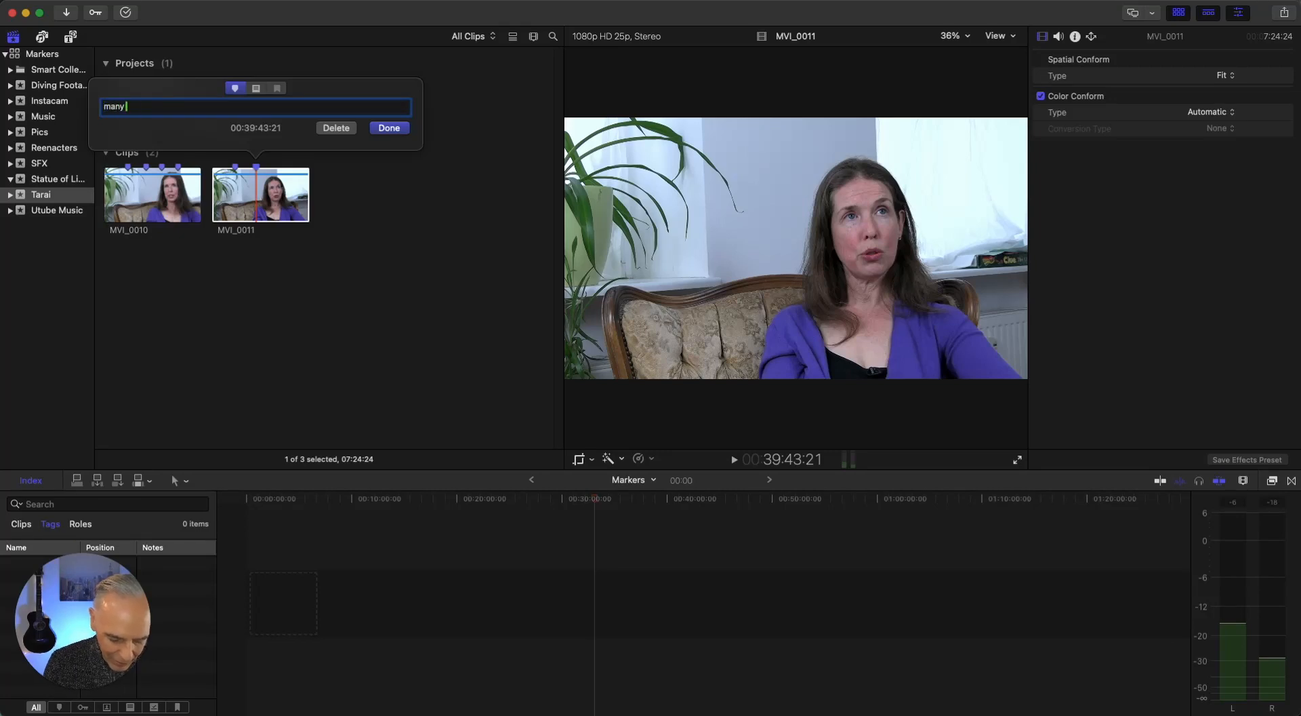
pyautogui.write('live')
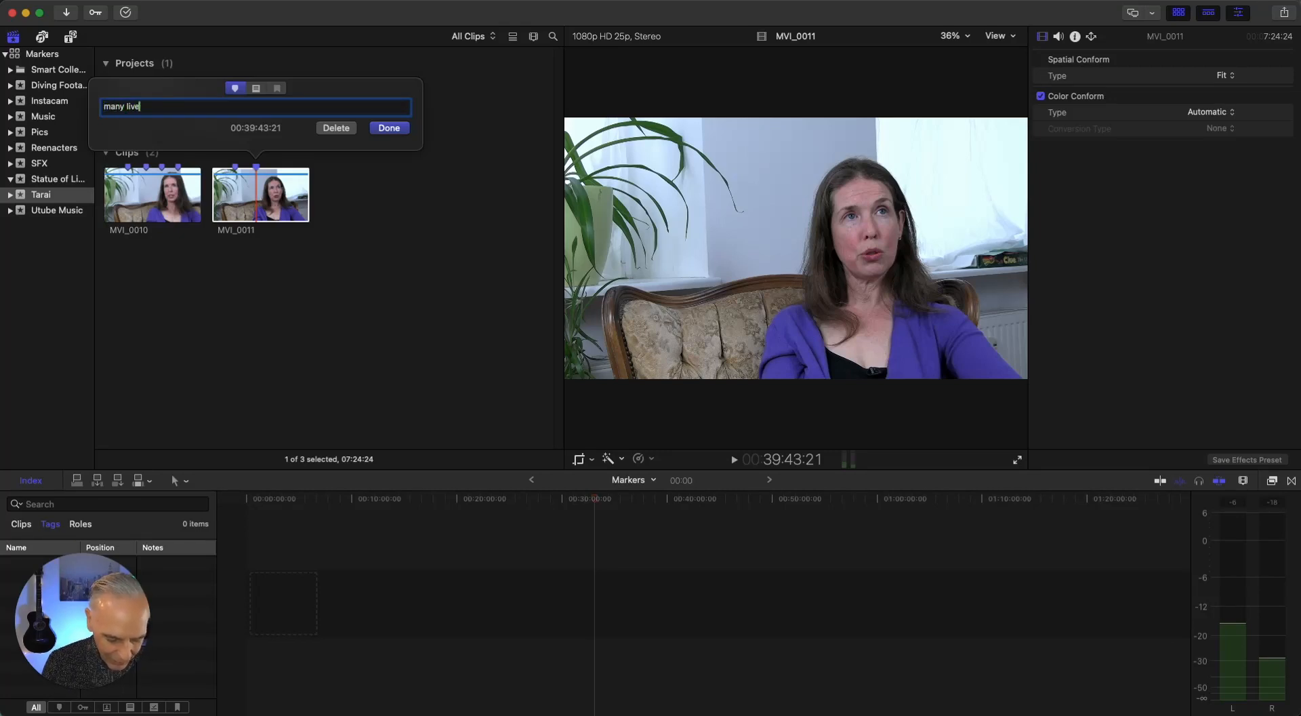
pyautogui.write('stream')
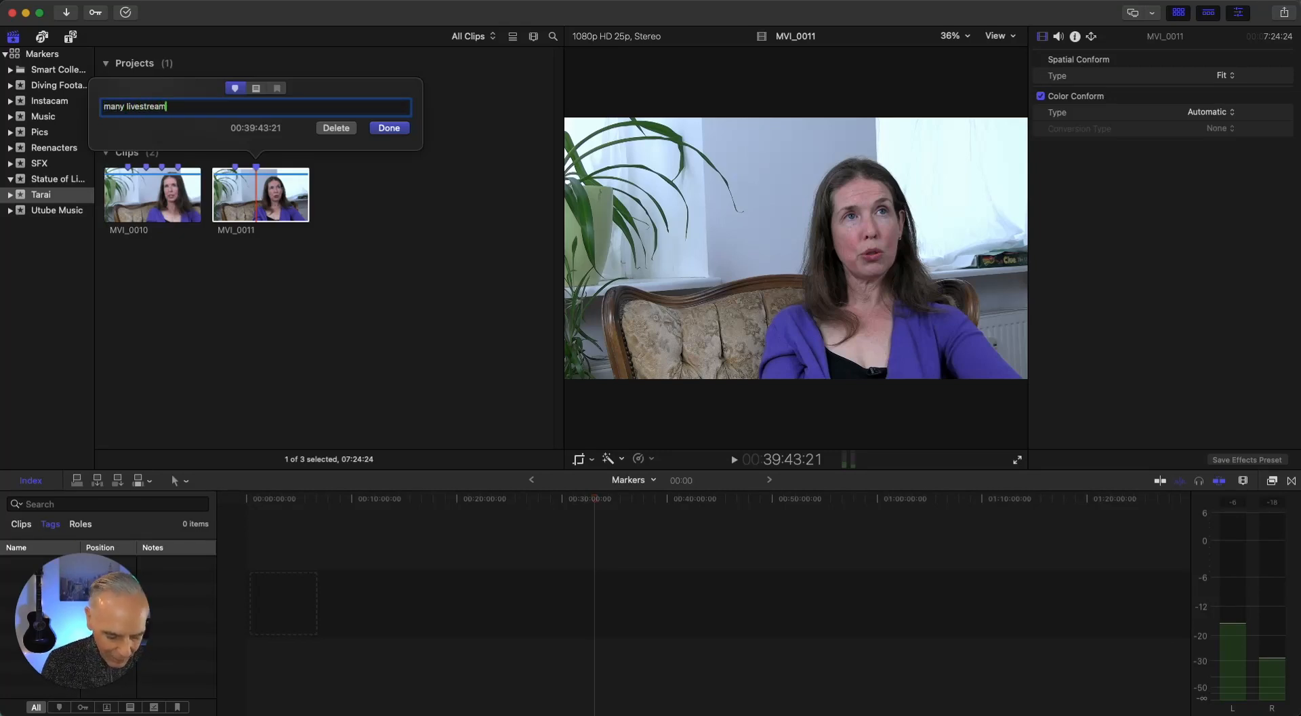
pyautogui.write(' classes')
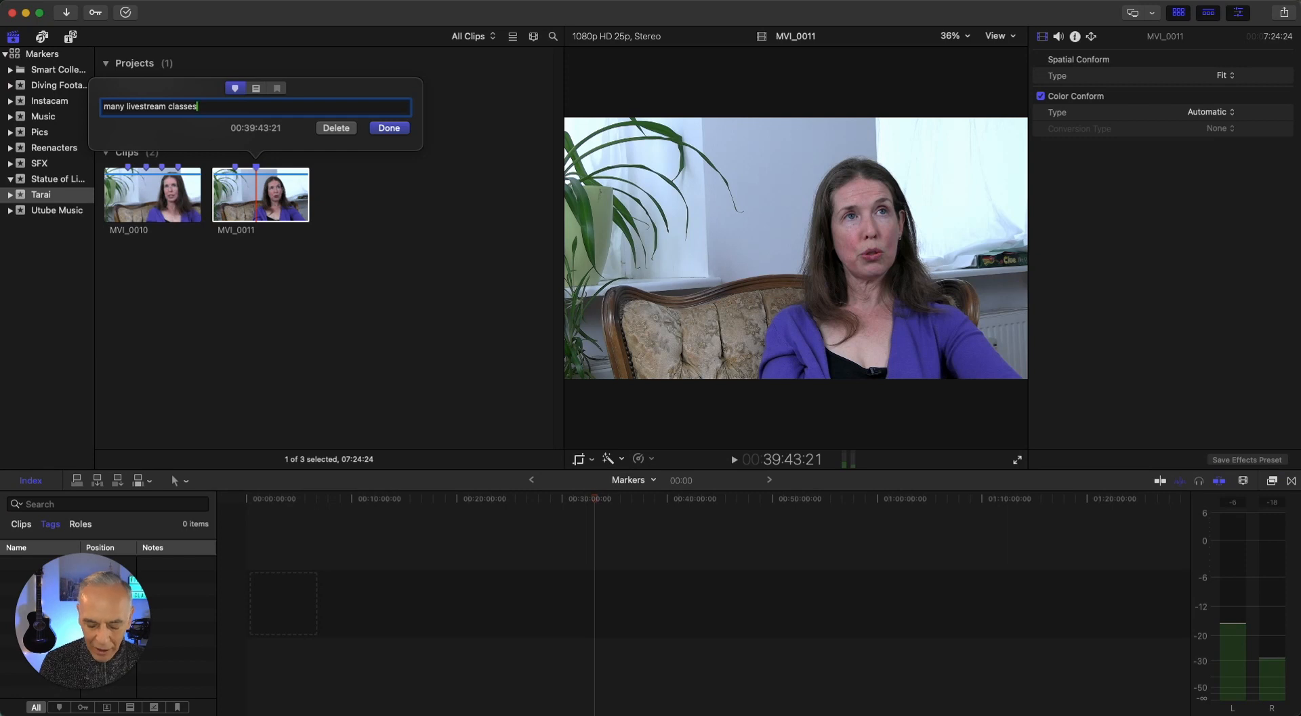
pyautogui.press('Return')
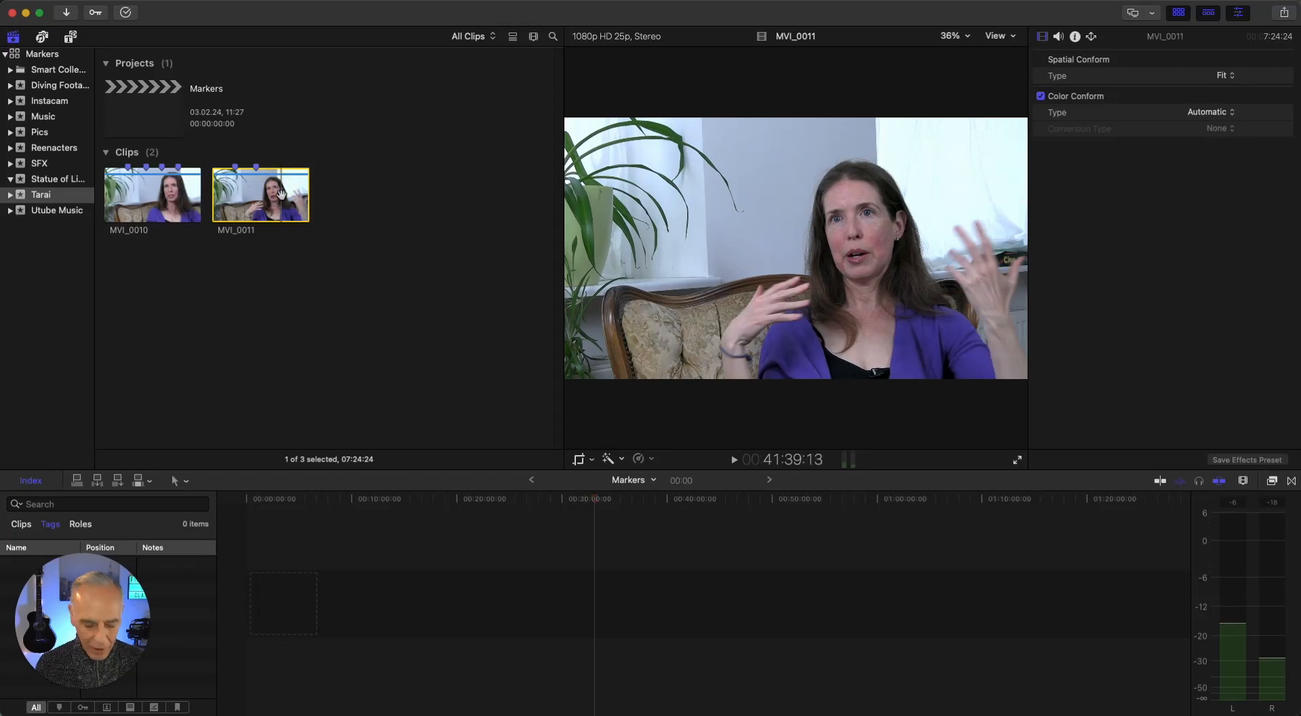
# Add a third marker to MVI_0011 at about 00:41:41:16, named "there is always a latin influence"
pyautogui.press('space')
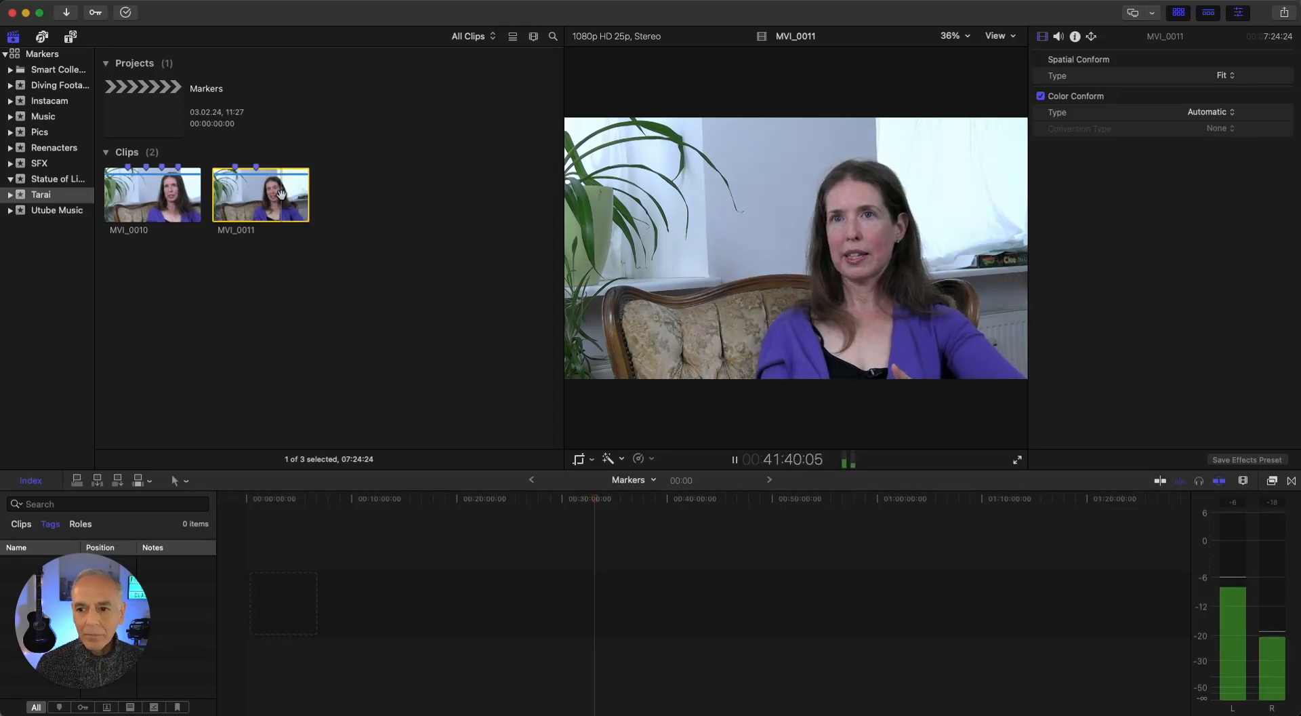
pyautogui.press('space')
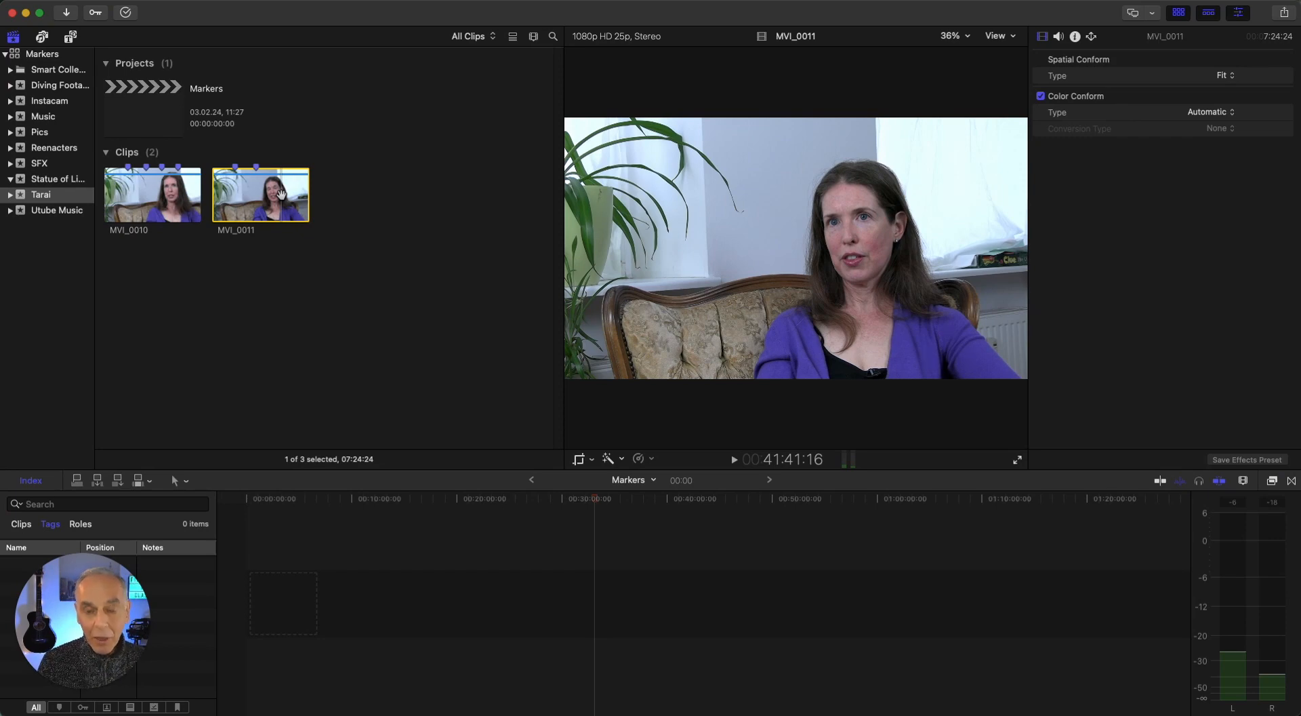
pyautogui.press('m')
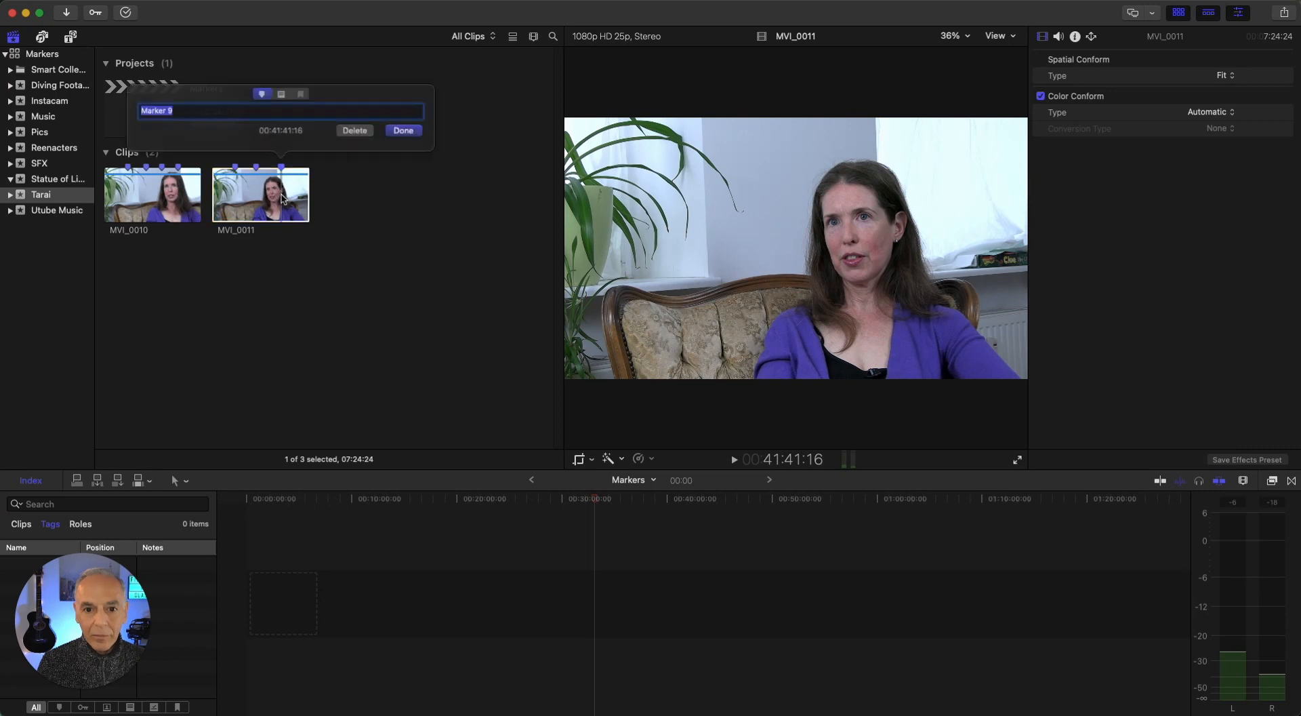
pyautogui.write('t')
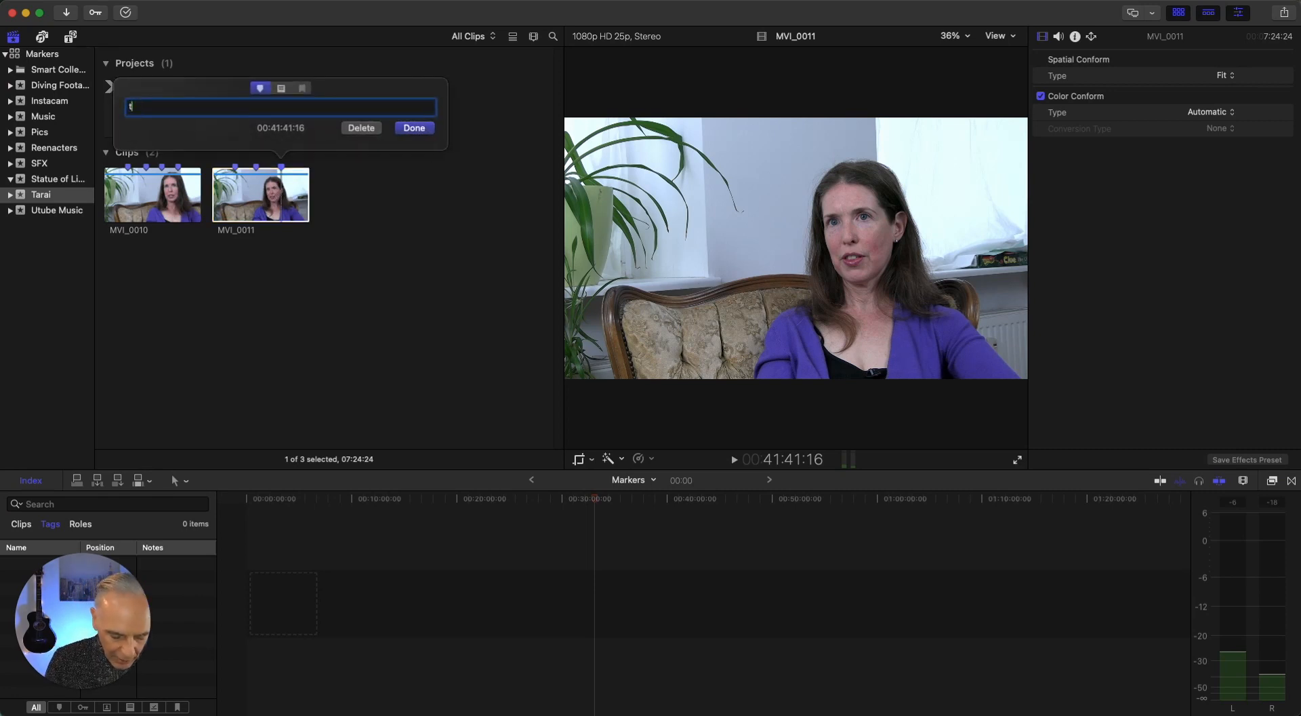
pyautogui.write('here is a')
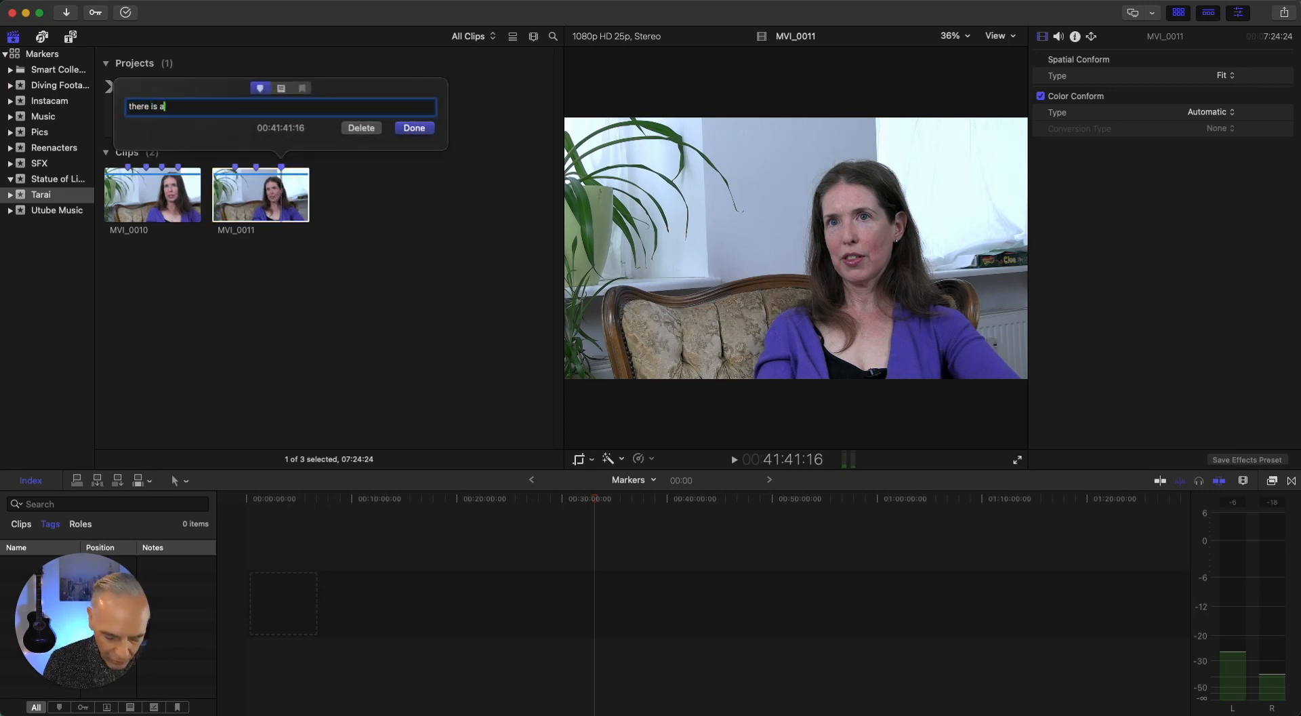
pyautogui.write('lways a')
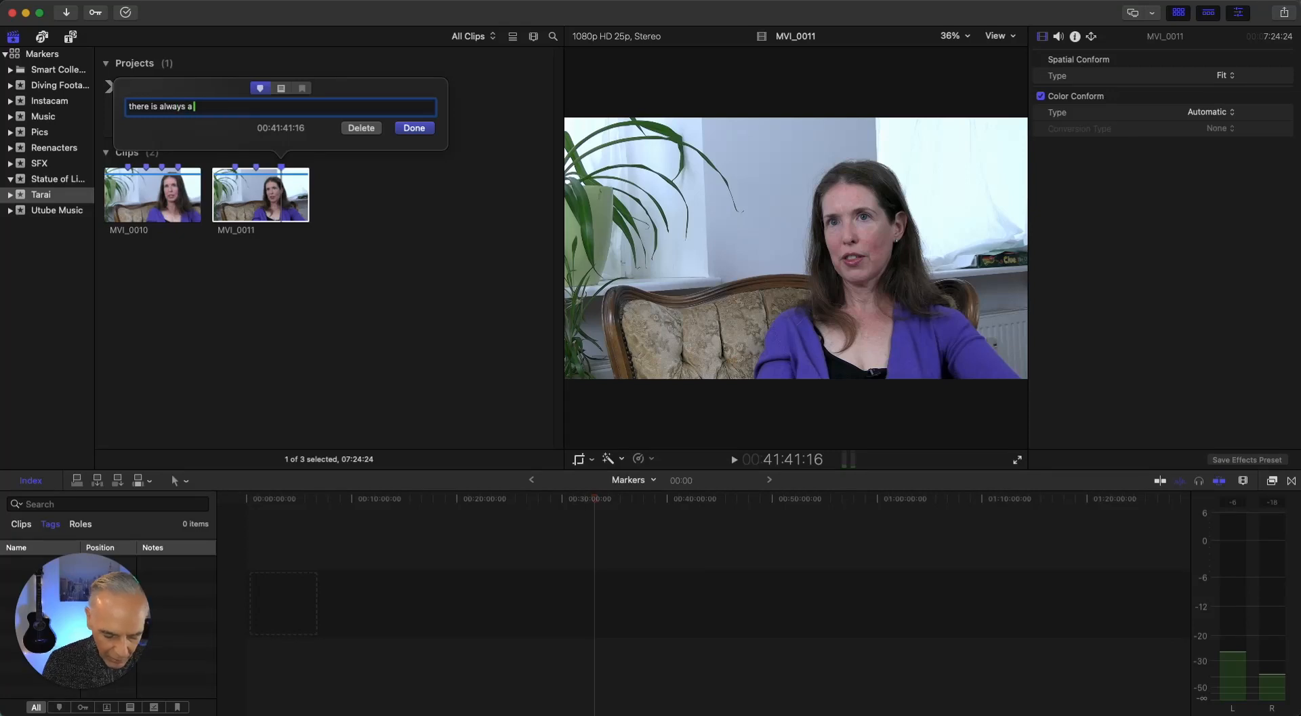
pyautogui.write(' lat')
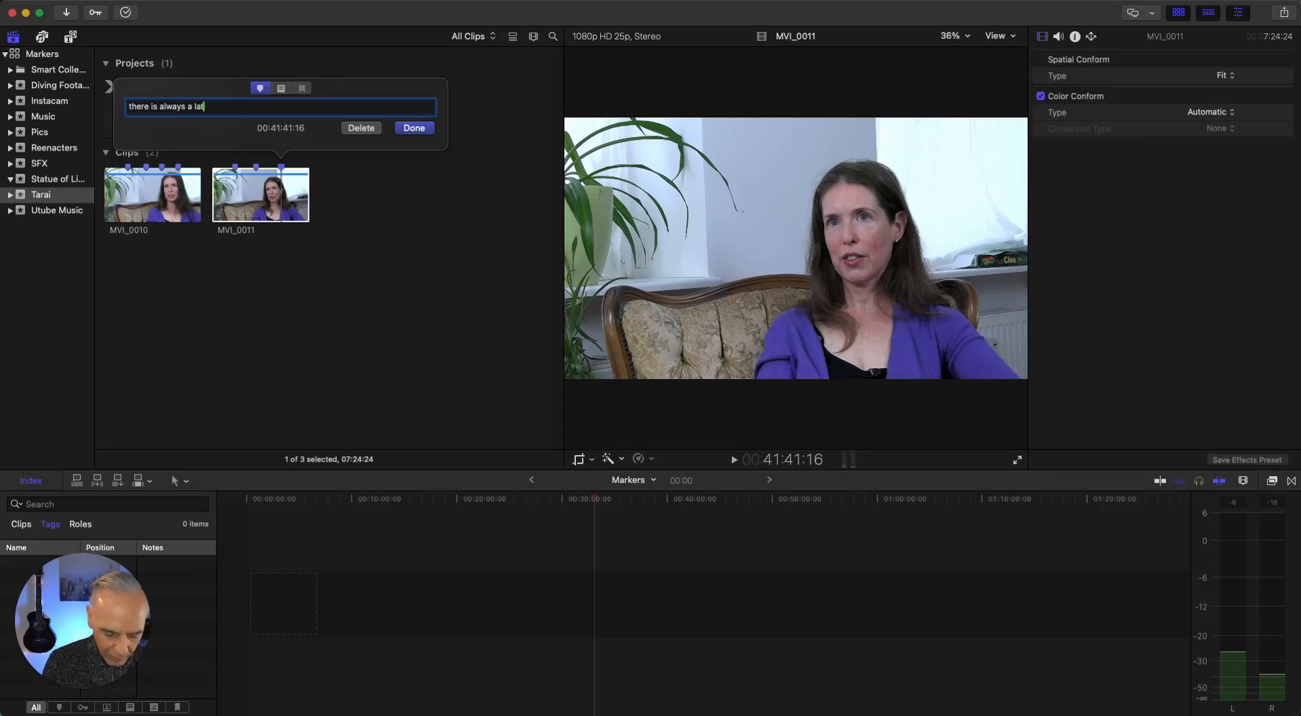
pyautogui.write('in in')
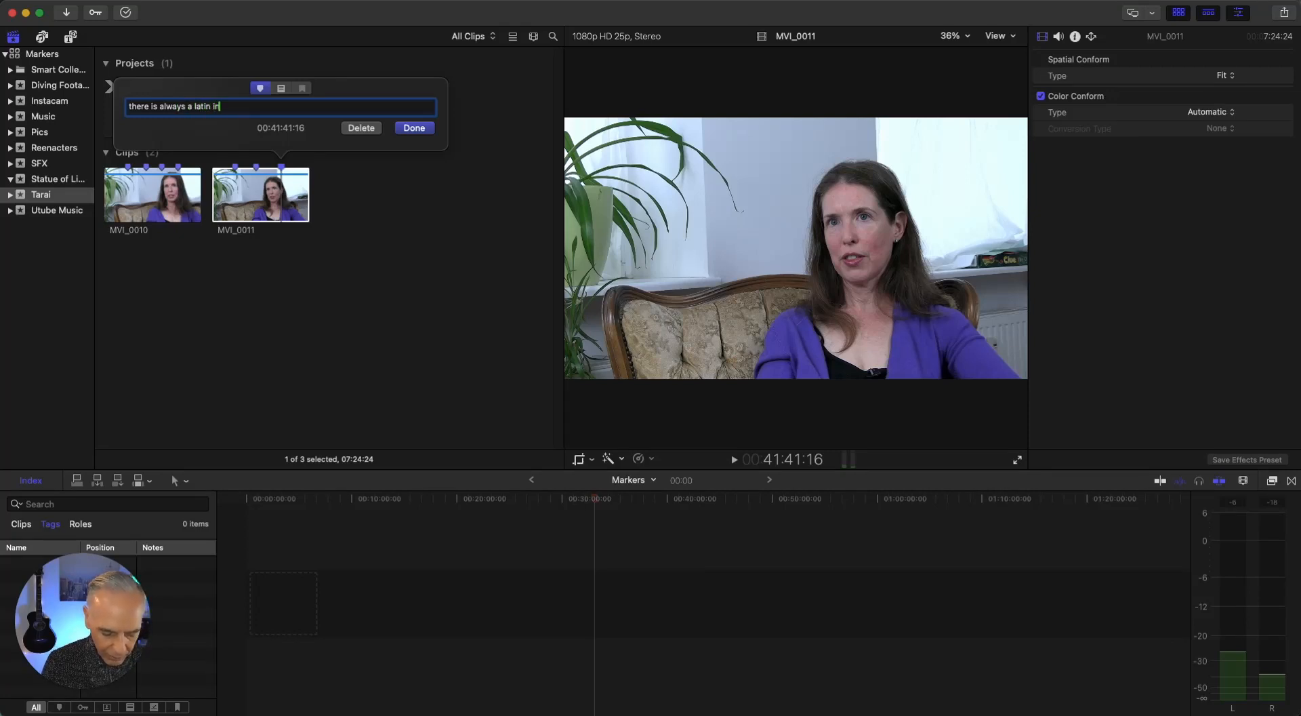
pyautogui.write('fluence')
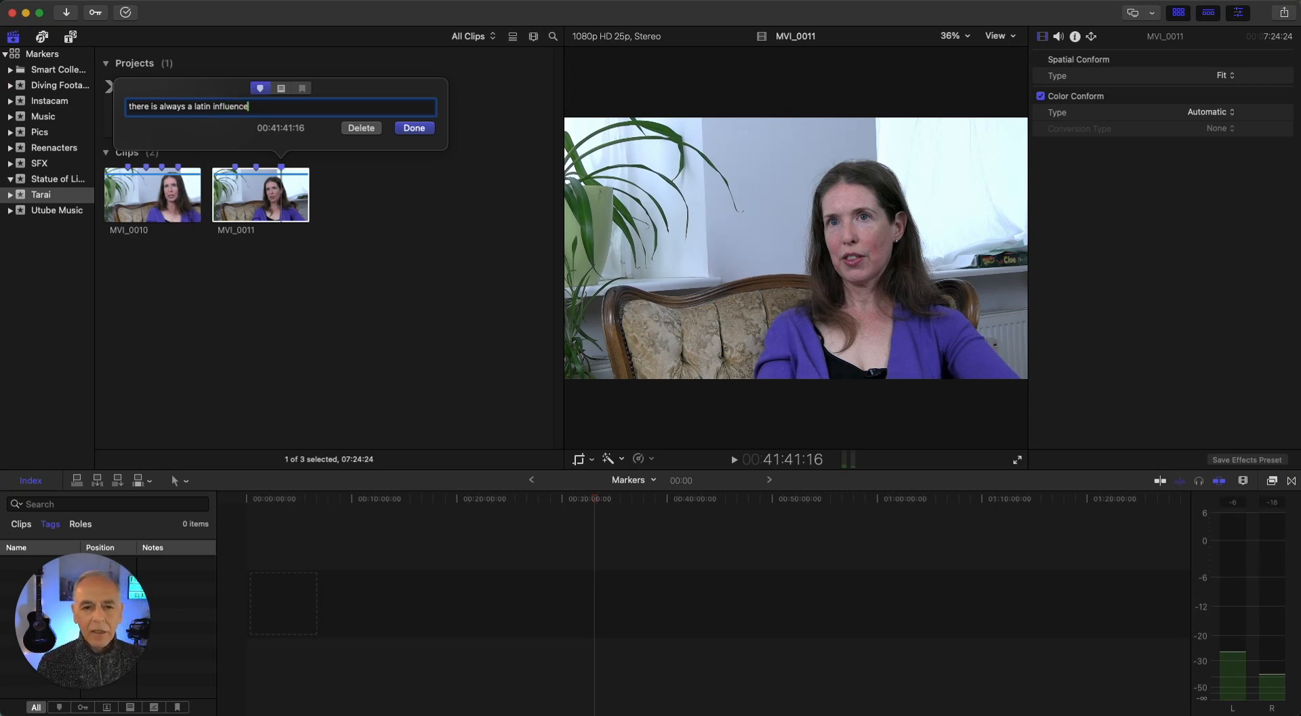
pyautogui.press('Return')
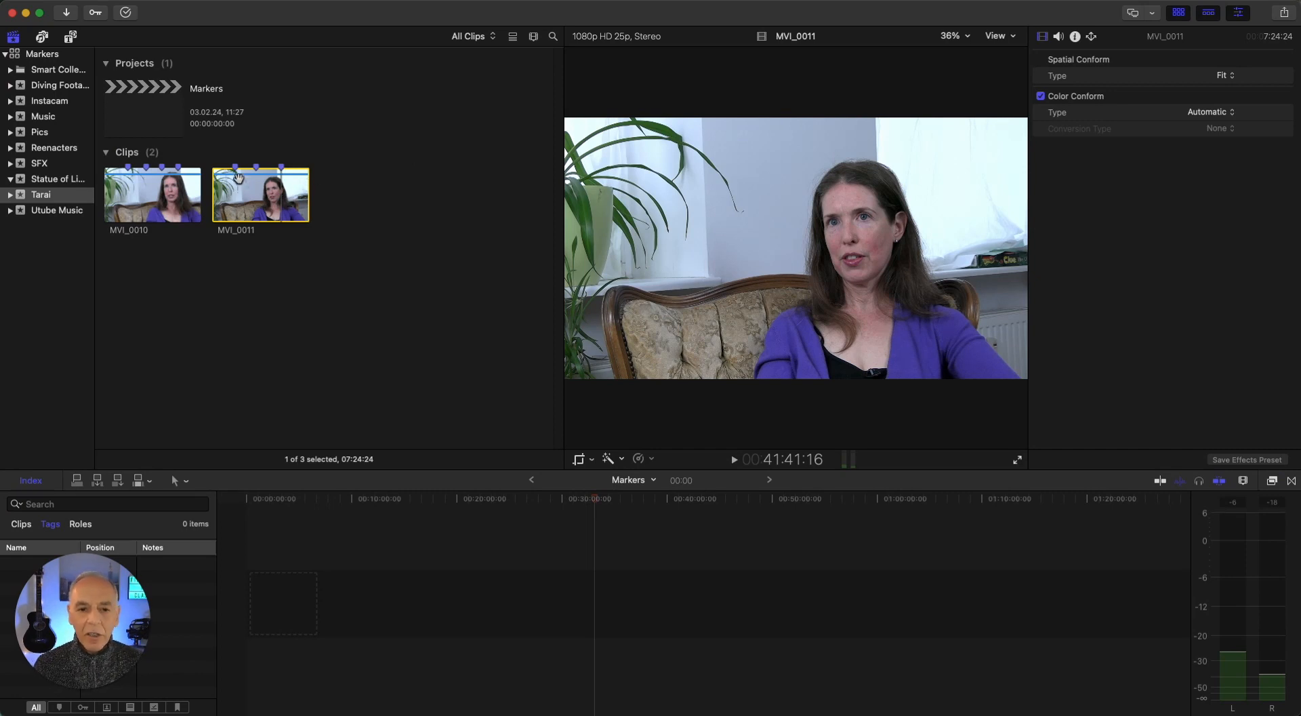
# View the frames at the first and second markers on the MVI_0011 thumbnail
pyautogui.click(234, 166)
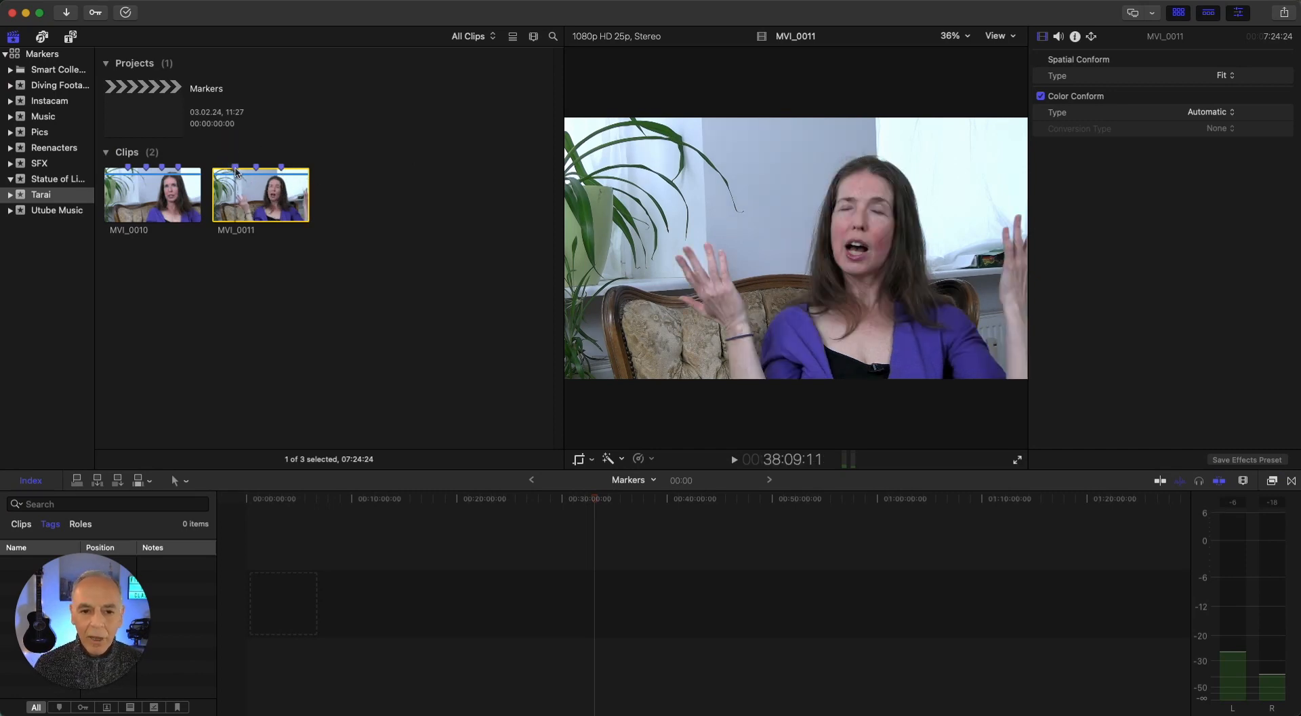
pyautogui.click(257, 168)
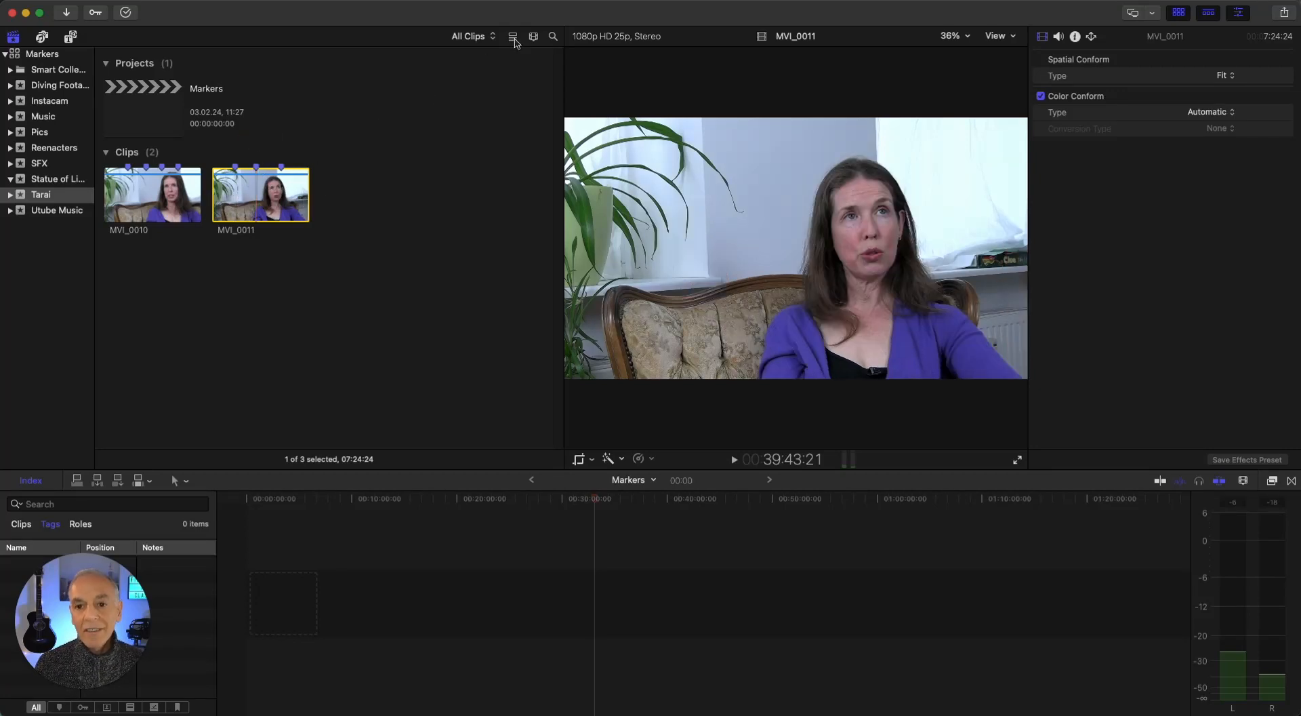
# Show the clips as a list with the markers of MVI_0011 expanded, and jump to the "inhale" marker
pyautogui.click(513, 37)
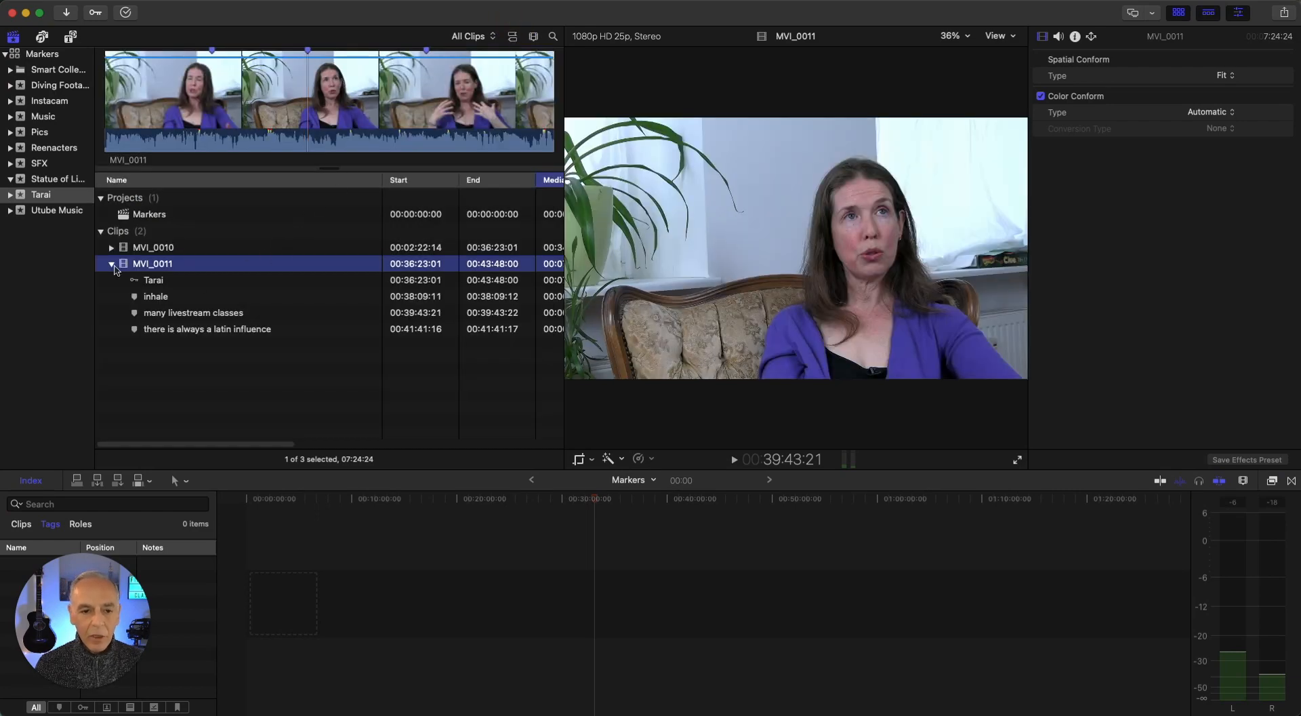
pyautogui.click(112, 264)
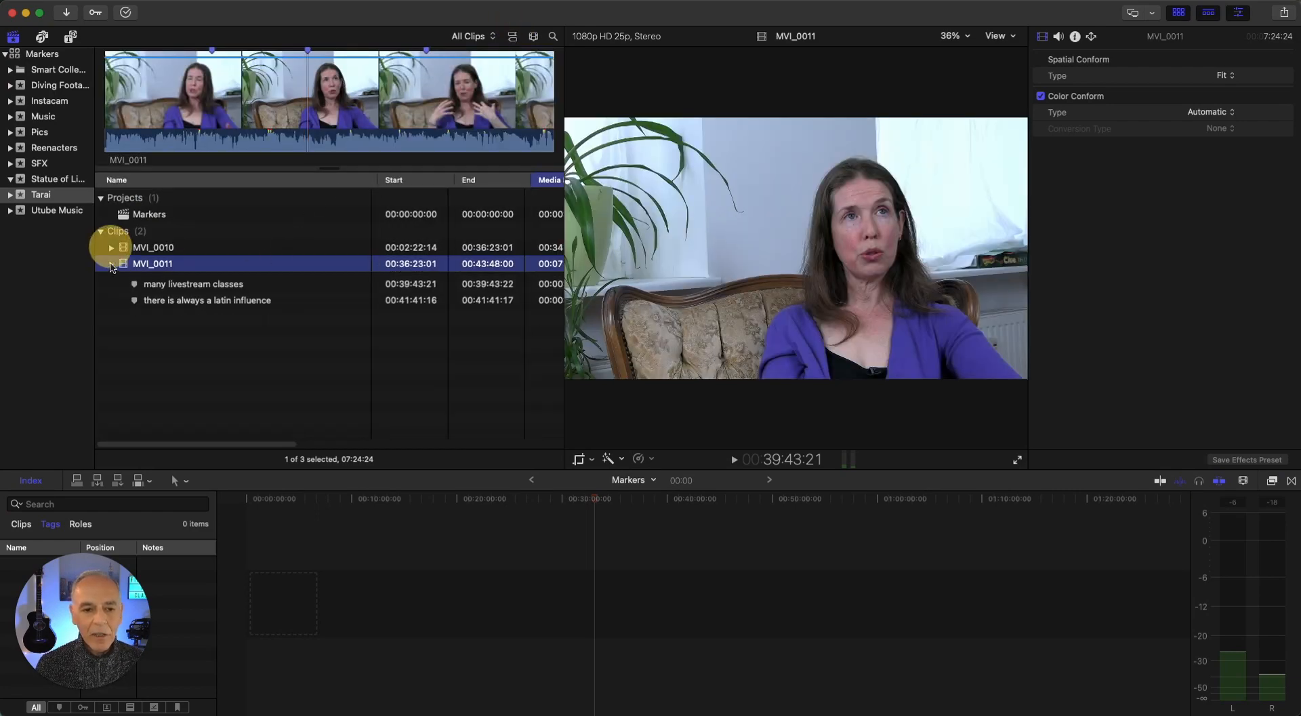
pyautogui.click(112, 264)
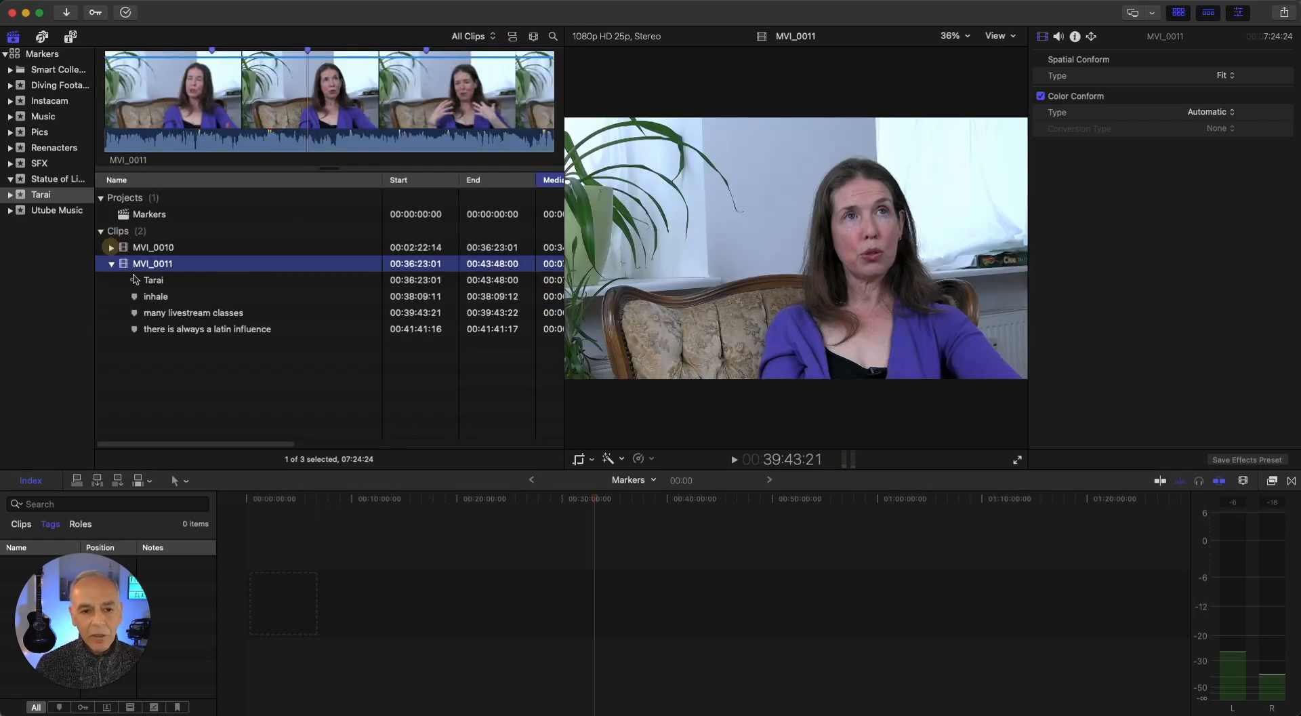
pyautogui.click(156, 304)
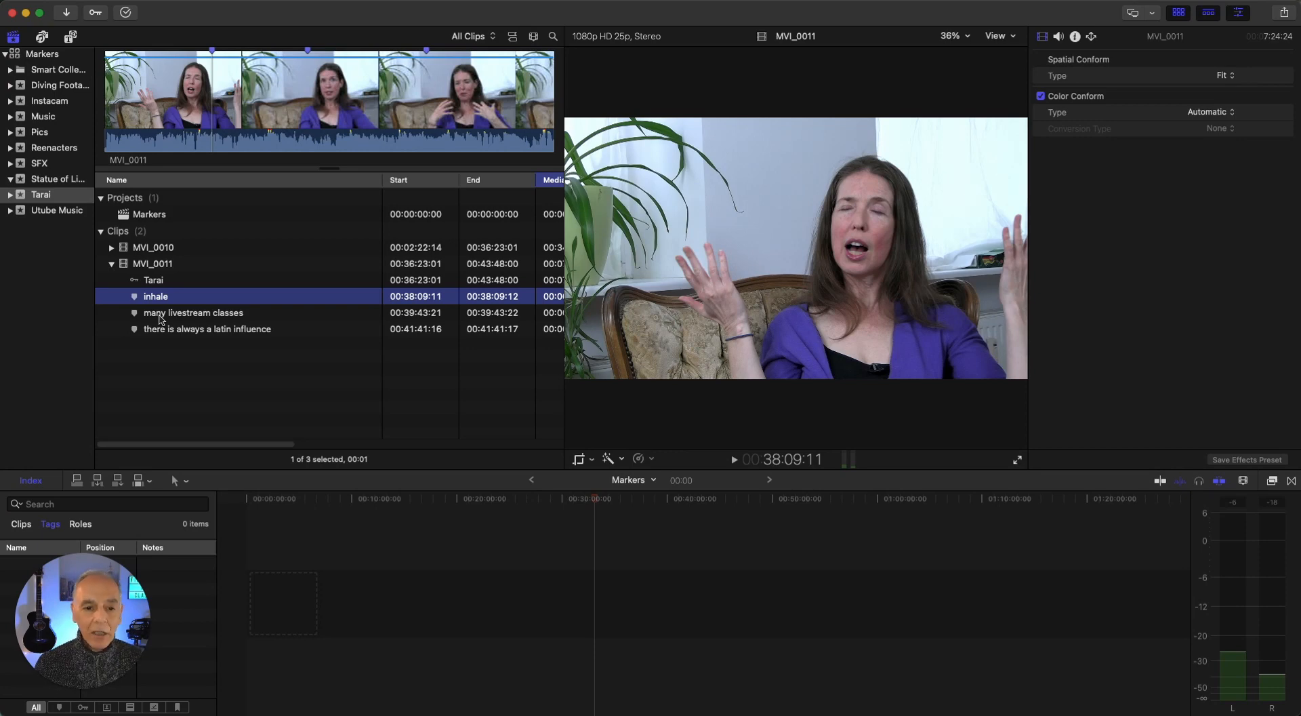
# Jump to the "many livestream classes" and "there is always a latin influence" markers of MVI_0011
pyautogui.click(161, 316)
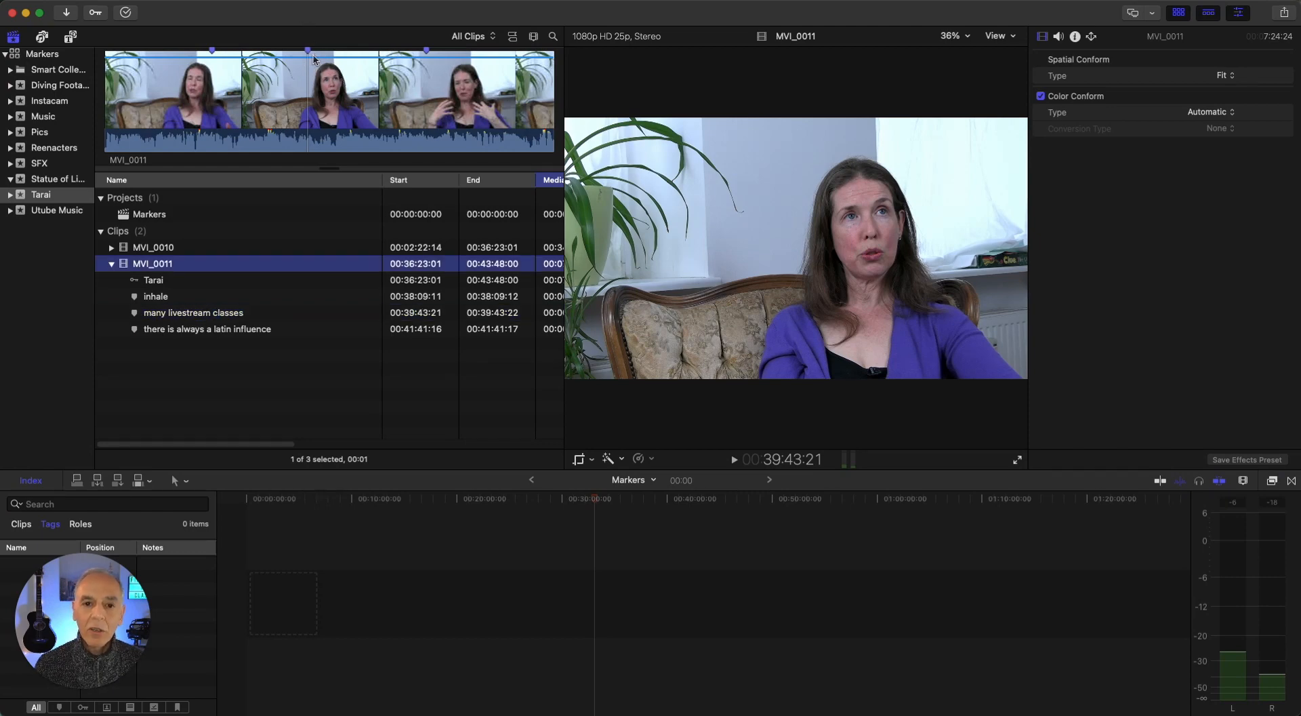
pyautogui.click(178, 330)
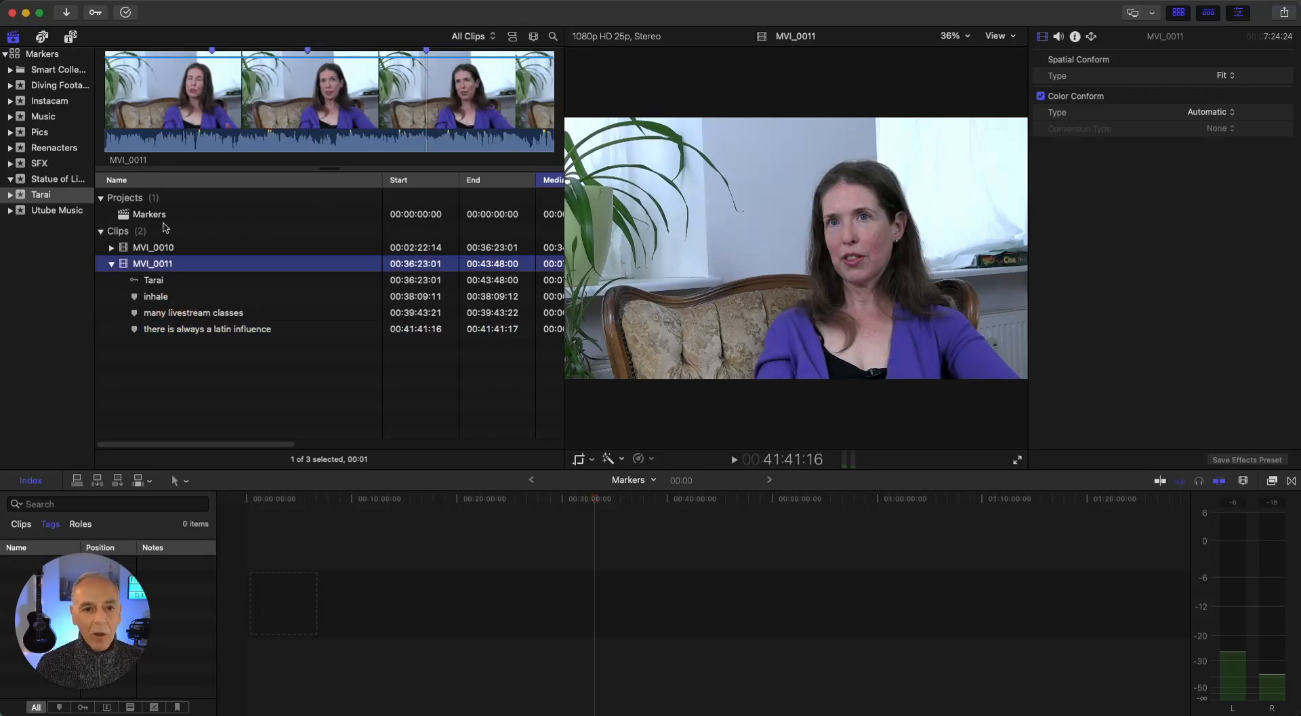
# Open the keyword collection inside the interview event and expand the markers of MVI_0010
pyautogui.click(10, 194)
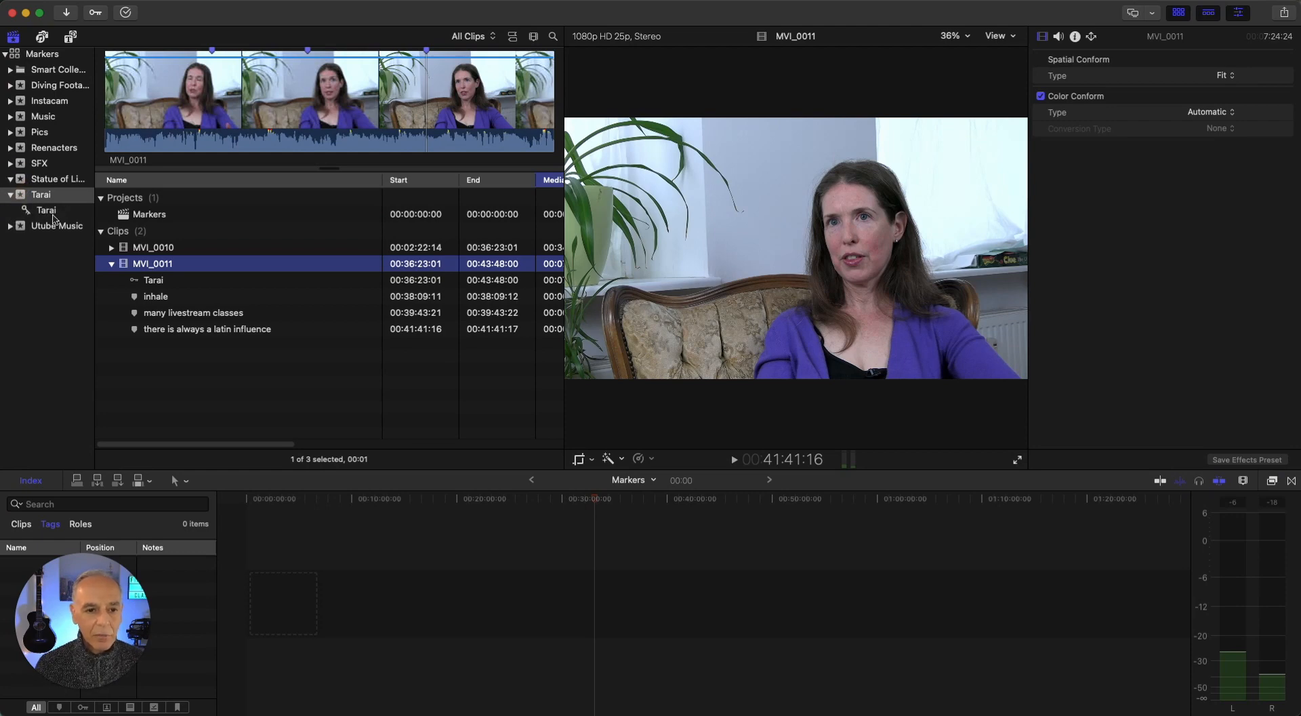
pyautogui.click(42, 210)
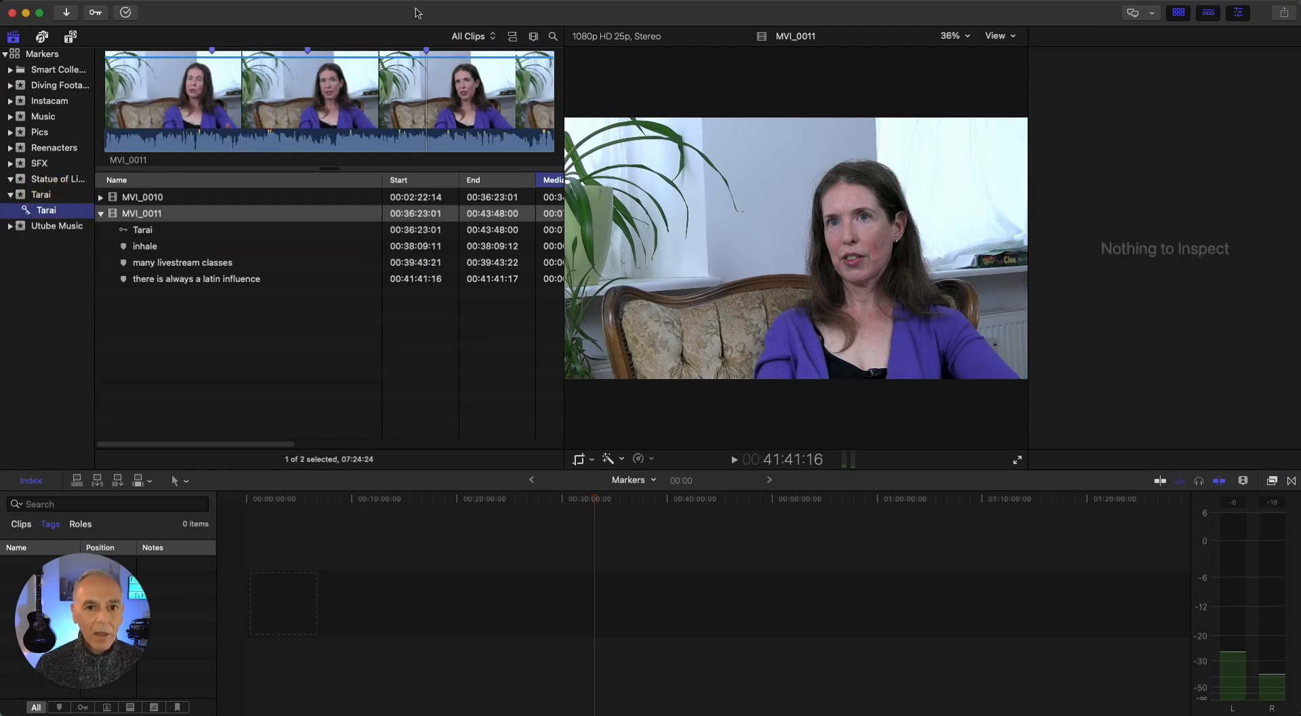
pyautogui.click(146, 198)
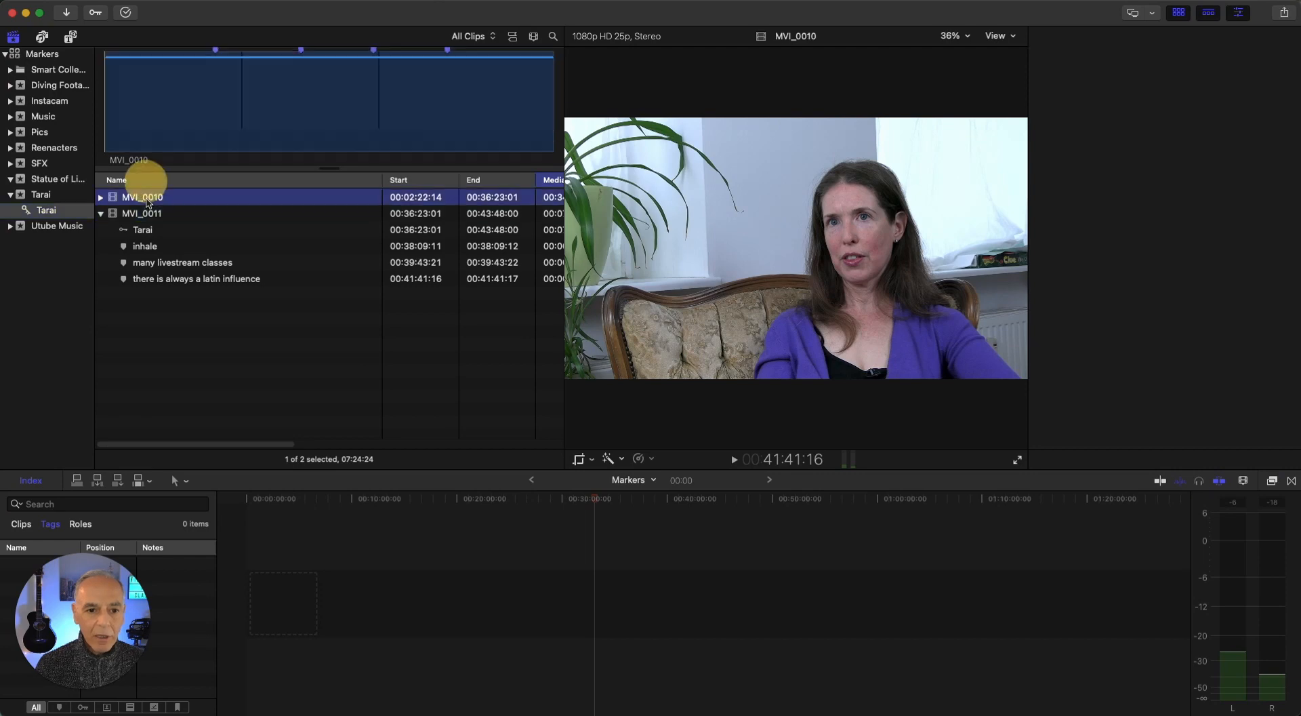
pyautogui.click(100, 197)
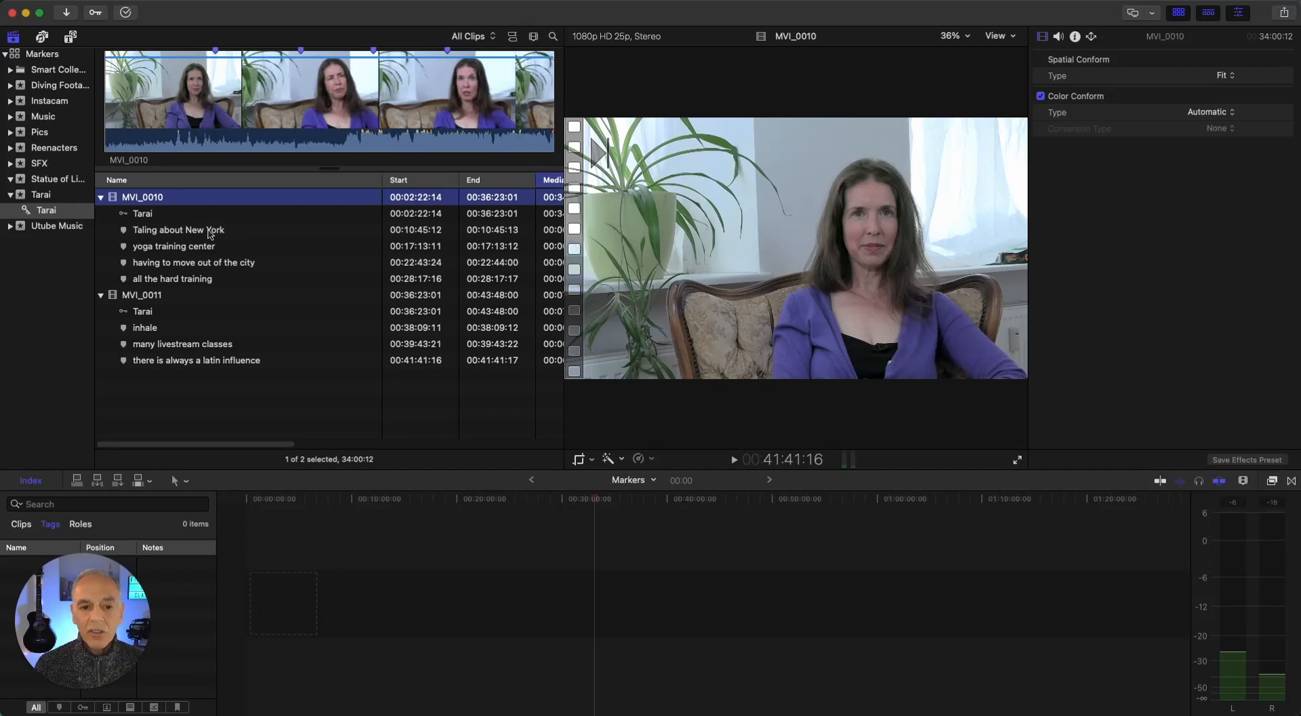
# Jump to the "Taling about New York", "yoga training center" and "all the hard training" markers of MVI_0010
pyautogui.click(171, 231)
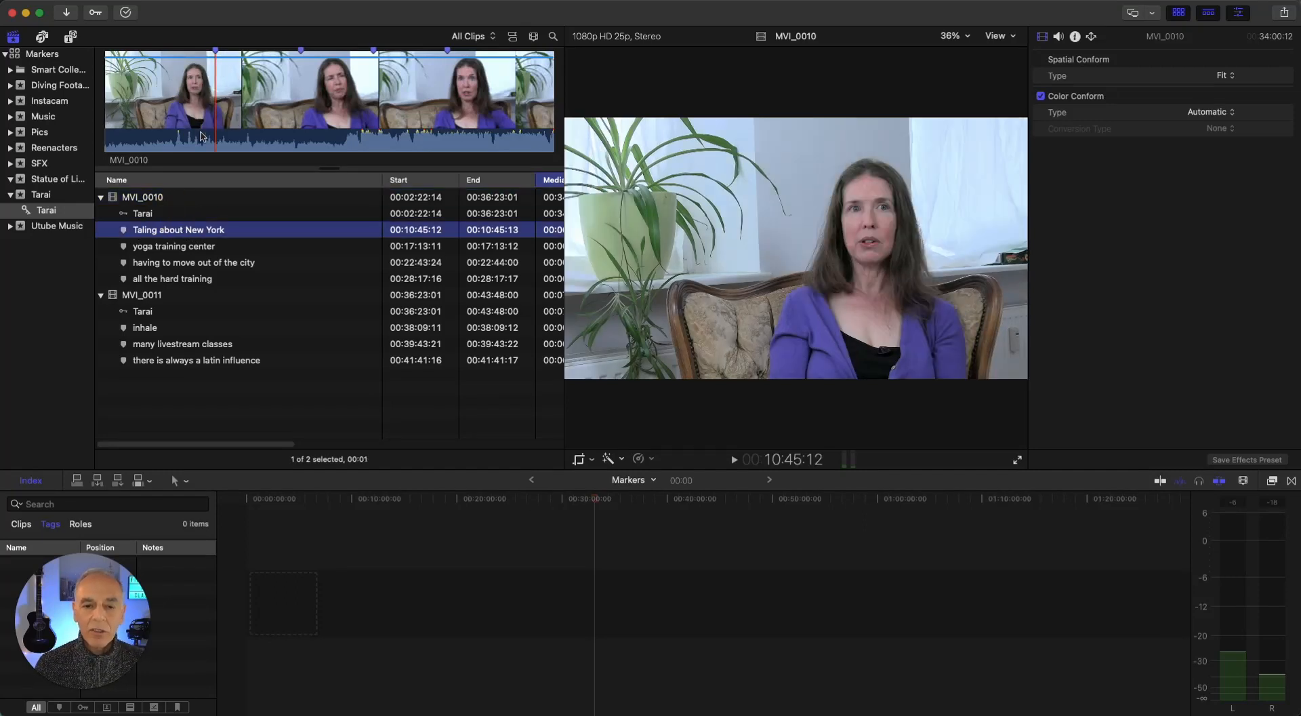
pyautogui.click(166, 249)
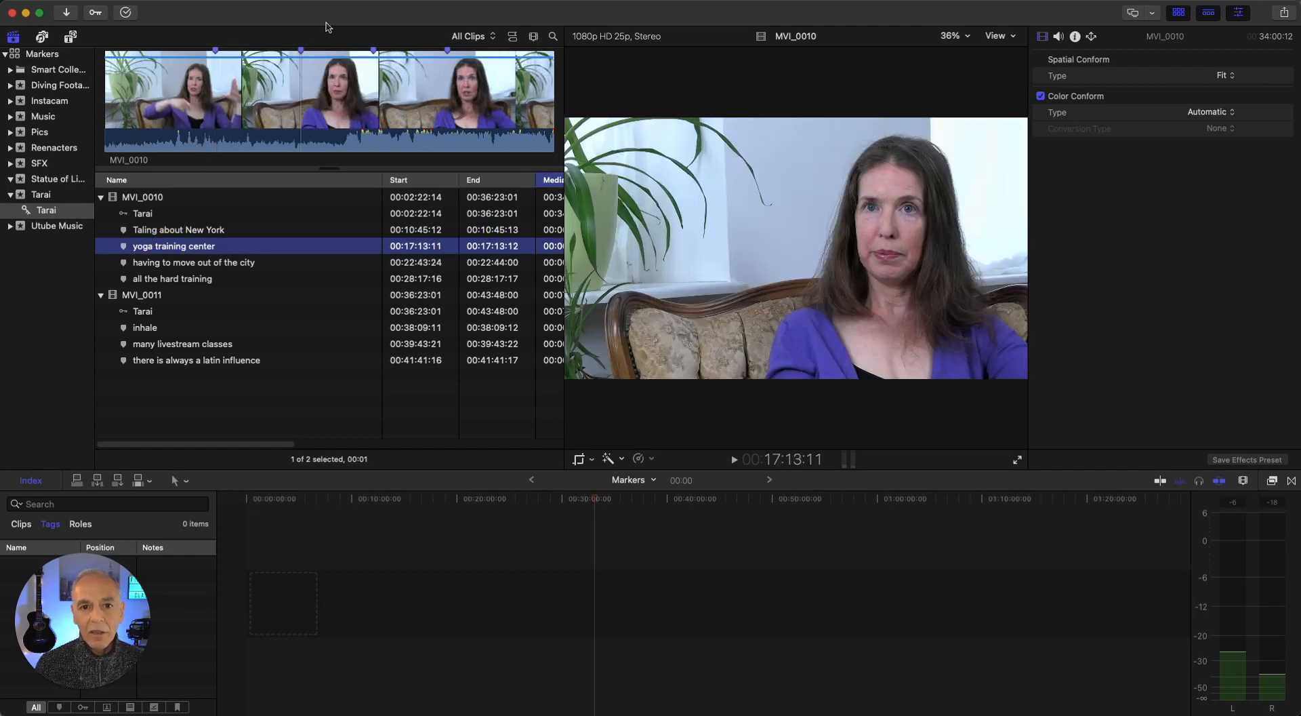
pyautogui.click(184, 281)
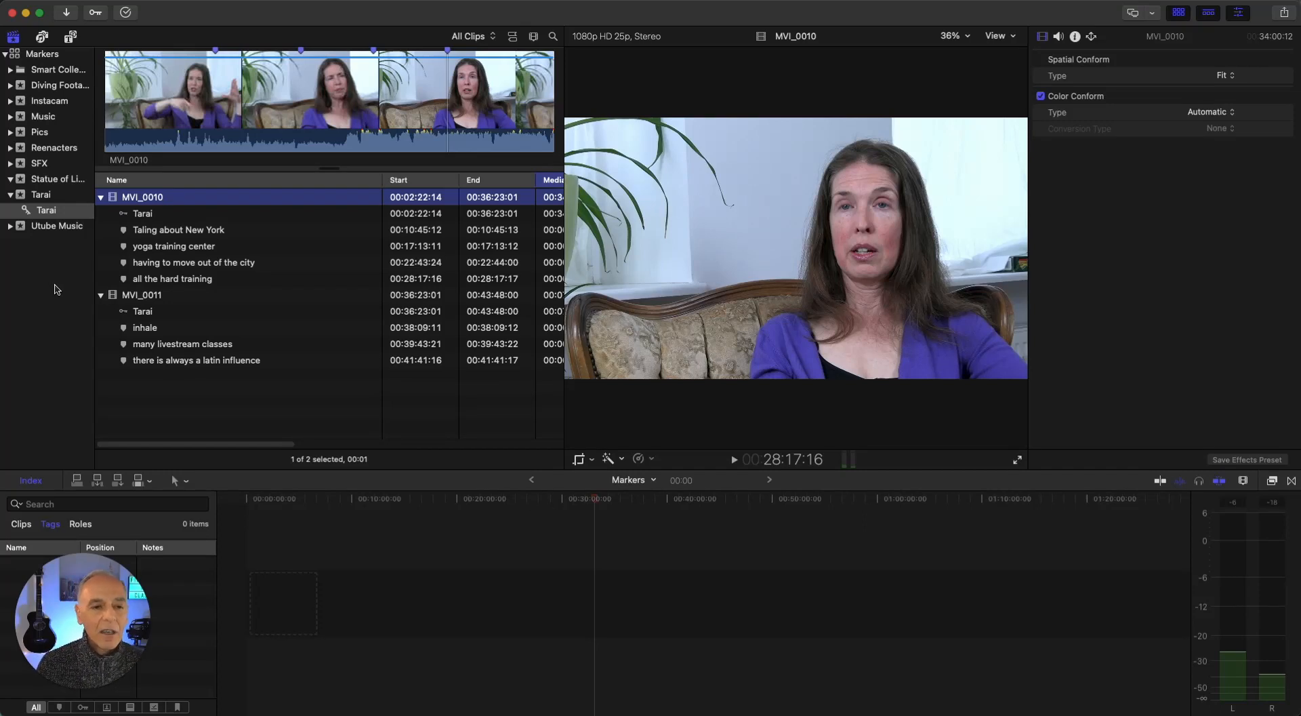
# View the Statue of Liberty event's clips as thumbnails, and return to the list with the markers of OUTSIDE BROLL expanded
pyautogui.click(20, 181)
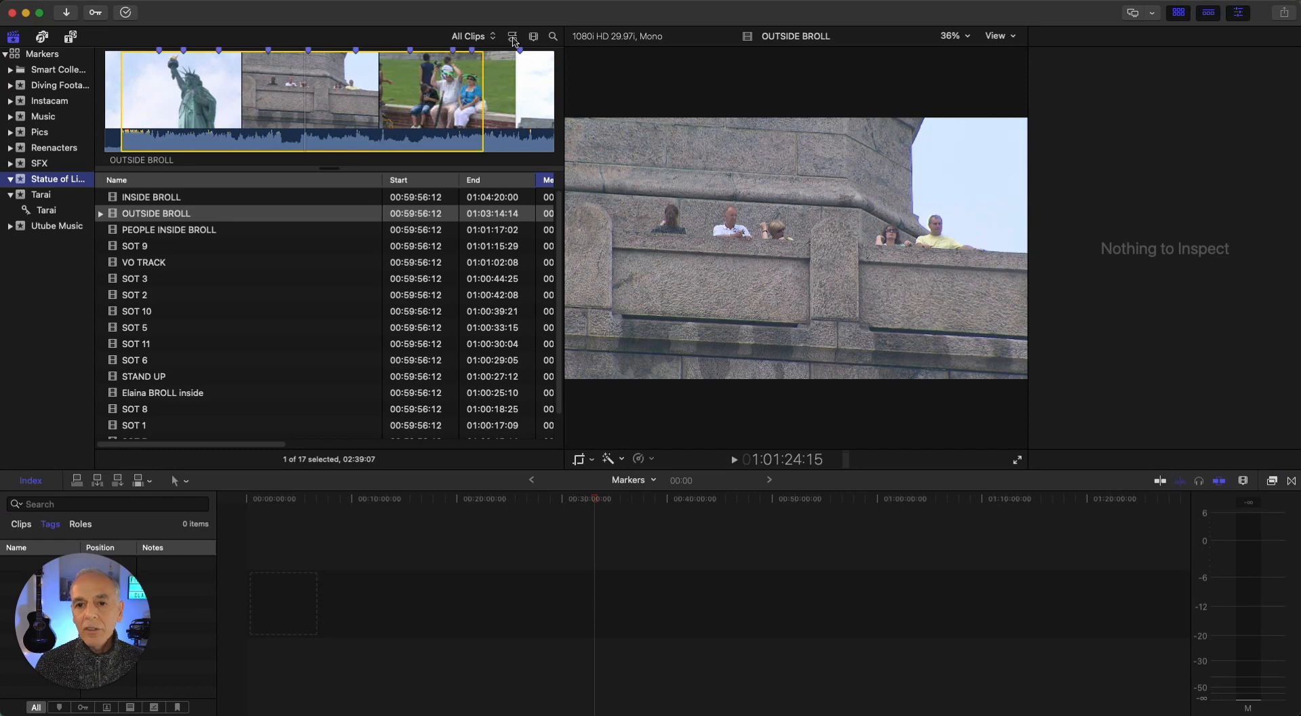
pyautogui.click(513, 38)
pyautogui.click(374, 112)
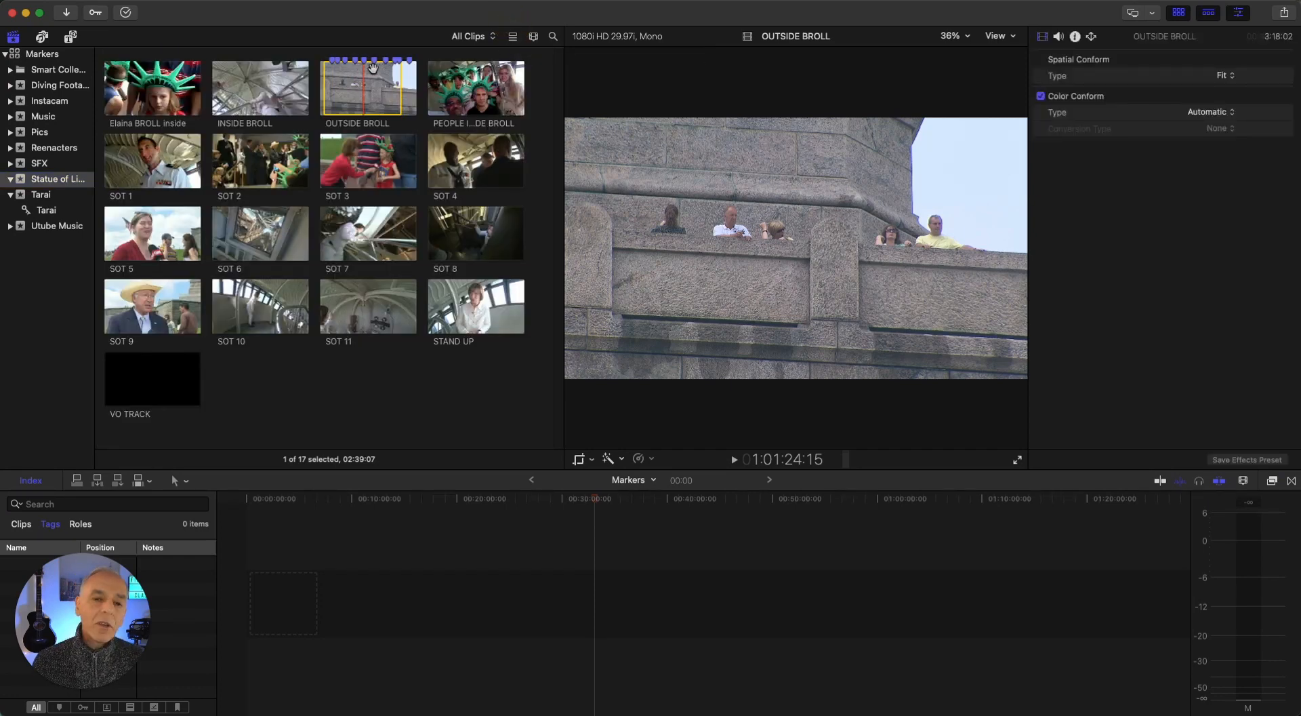
pyautogui.click(513, 38)
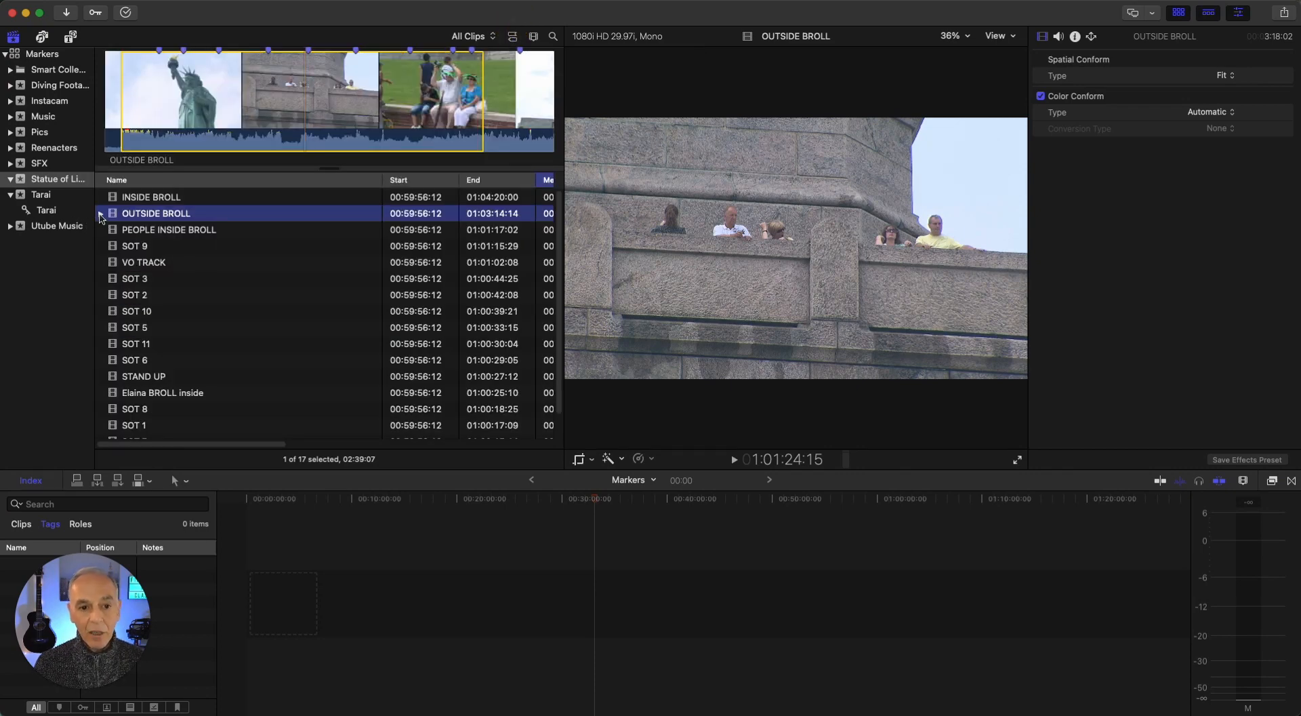
pyautogui.click(101, 214)
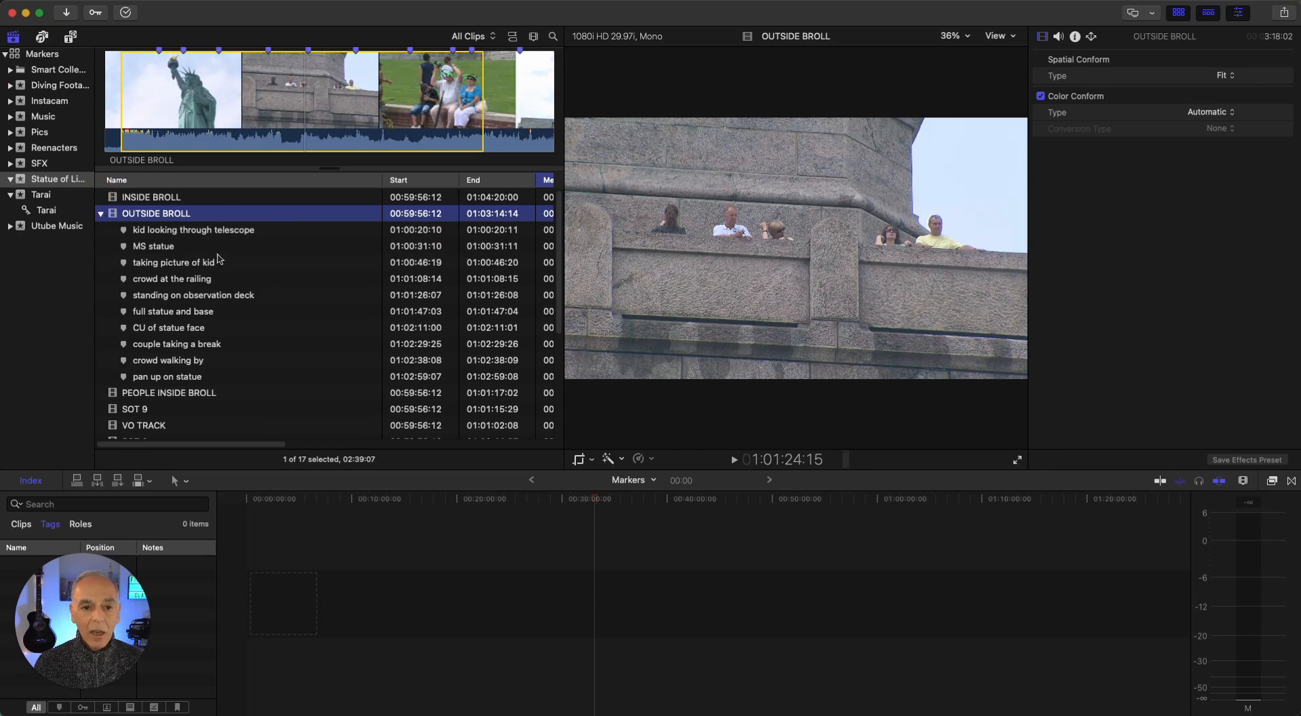
# Jump to the OUTSIDE BROLL markers "kid looking through telescope", "taking picture of kid", "full statue and base" and "couple taking a break"
pyautogui.click(158, 230)
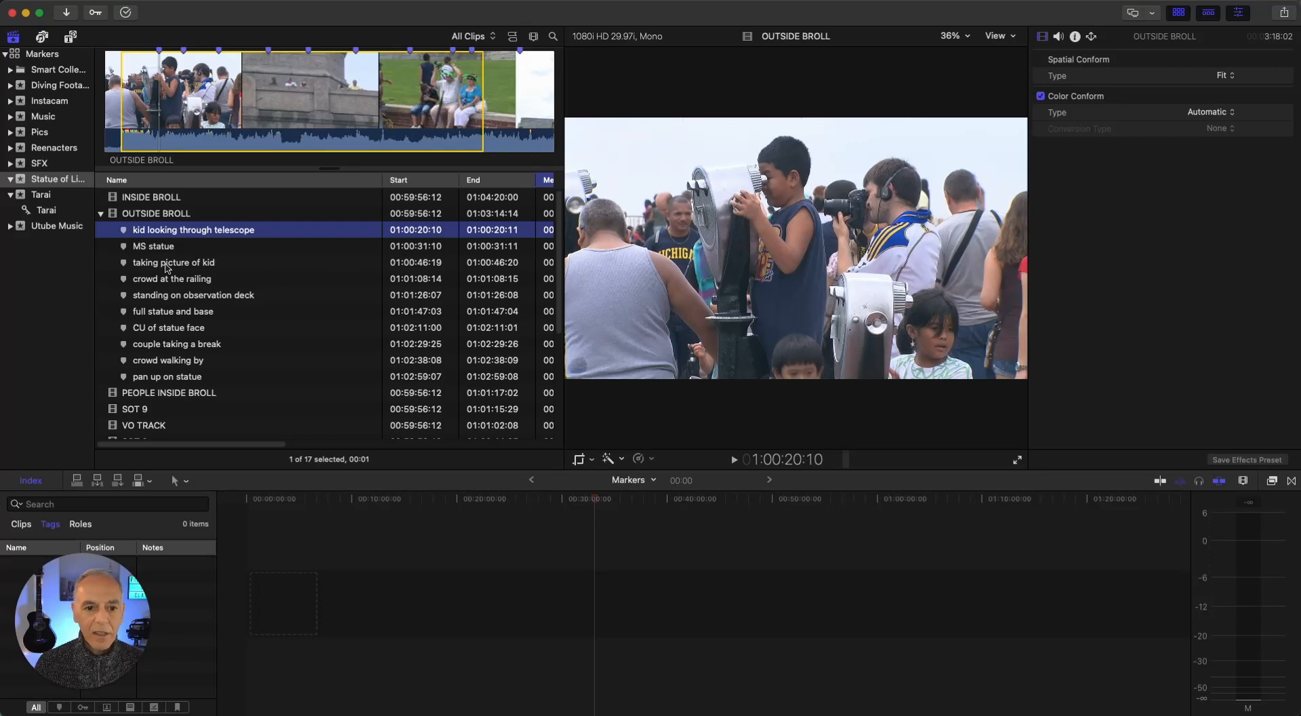
pyautogui.click(166, 264)
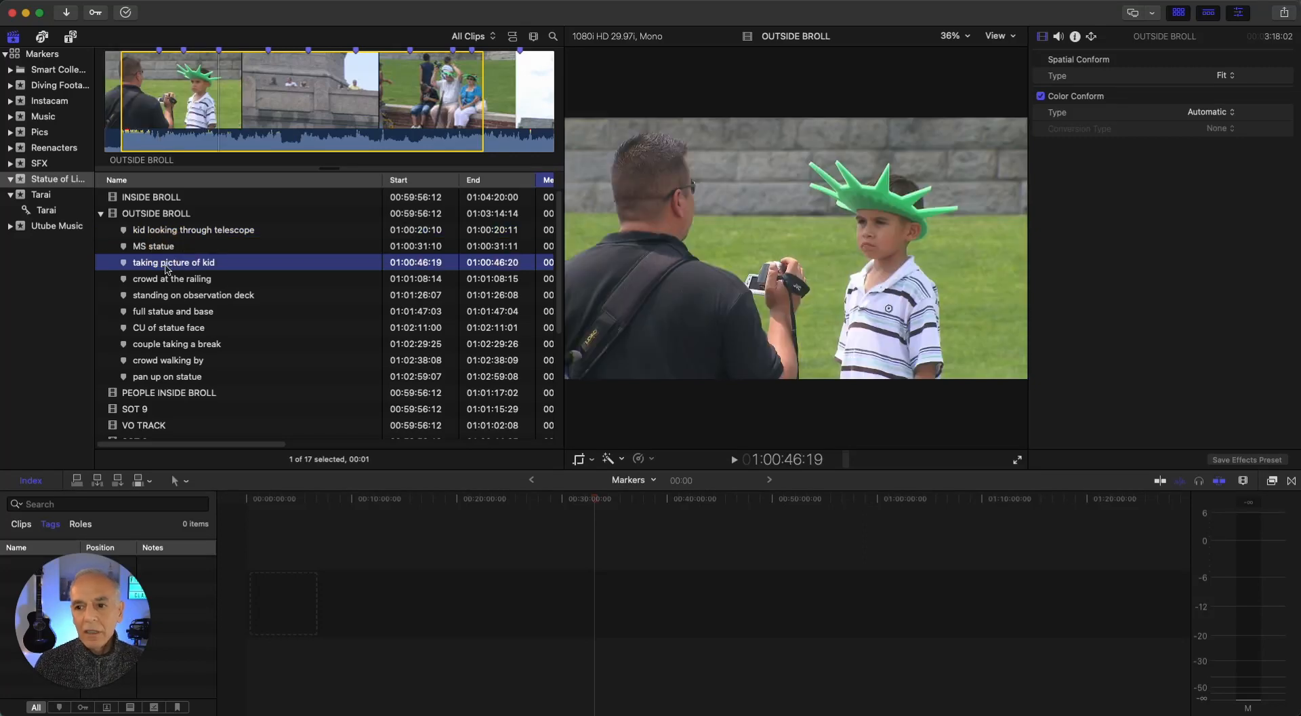
pyautogui.click(167, 316)
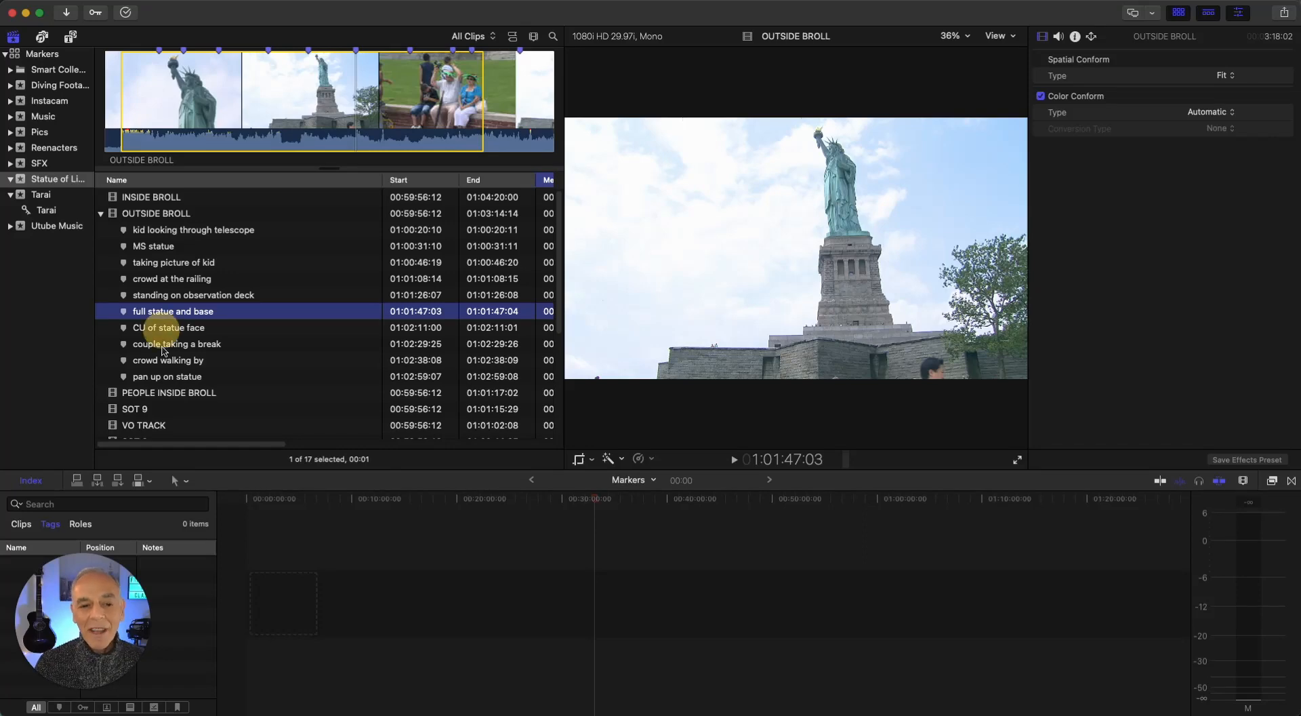
pyautogui.click(163, 346)
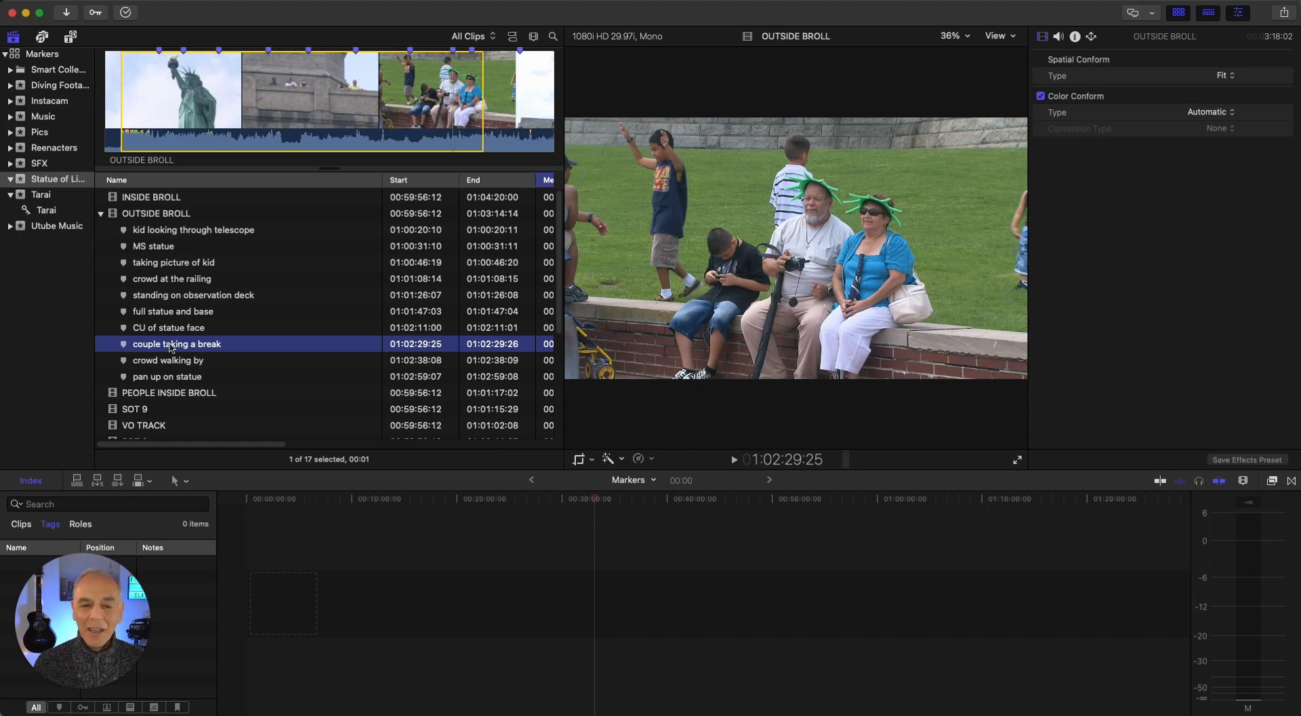
# Find American Idle - RKVC in the Utube Music event and jump to its "big beat" and "good lyrics" markers
pyautogui.click(31, 226)
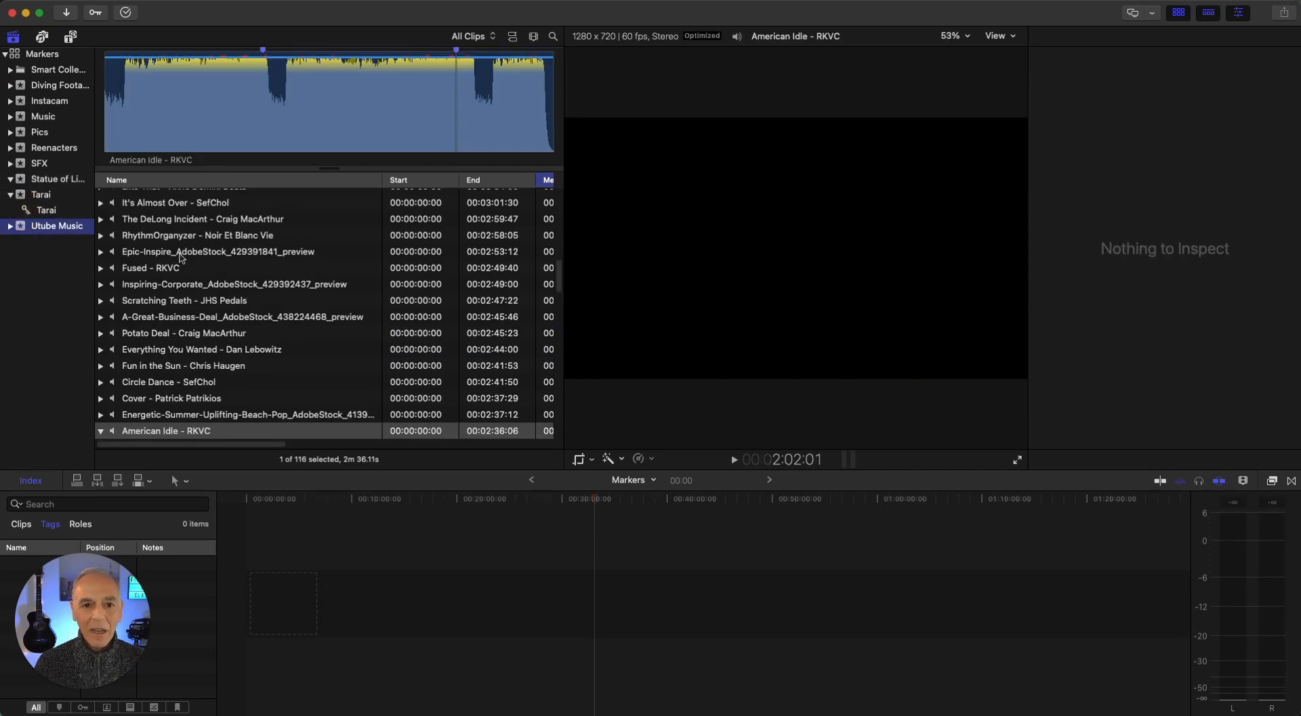
pyautogui.click(231, 95)
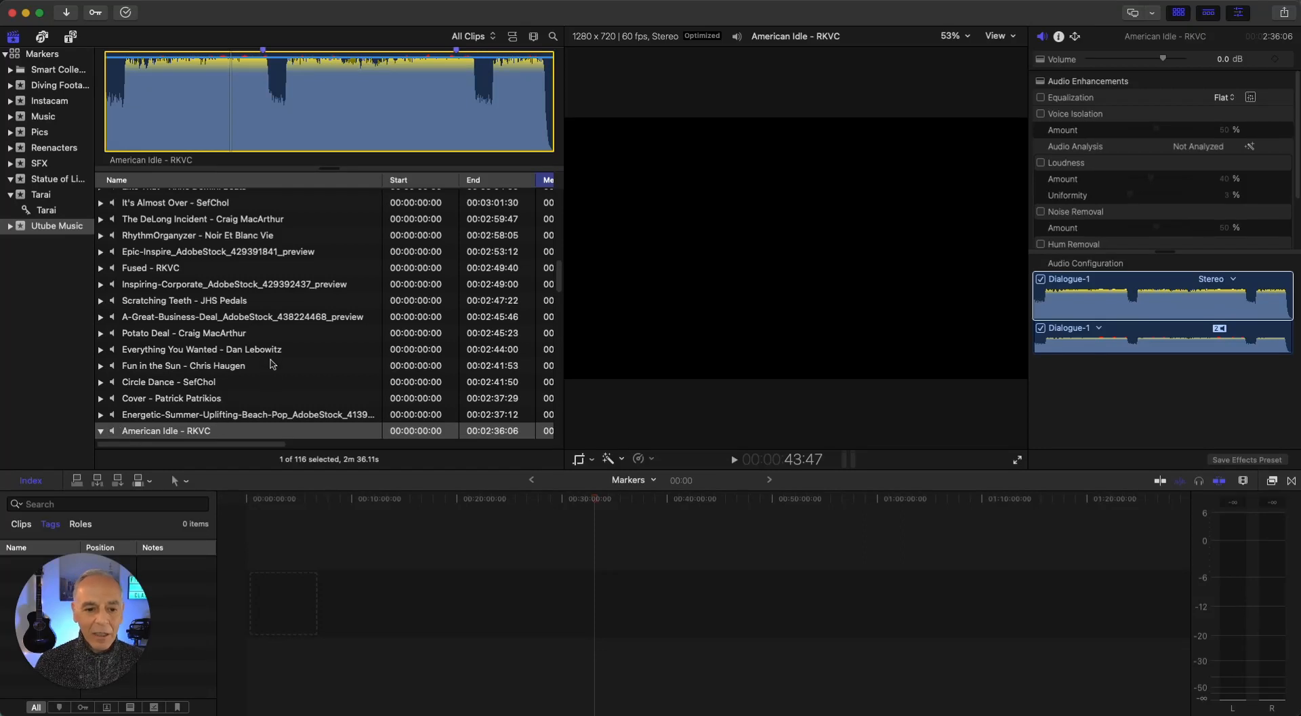
pyautogui.scroll(-5, 271, 339)
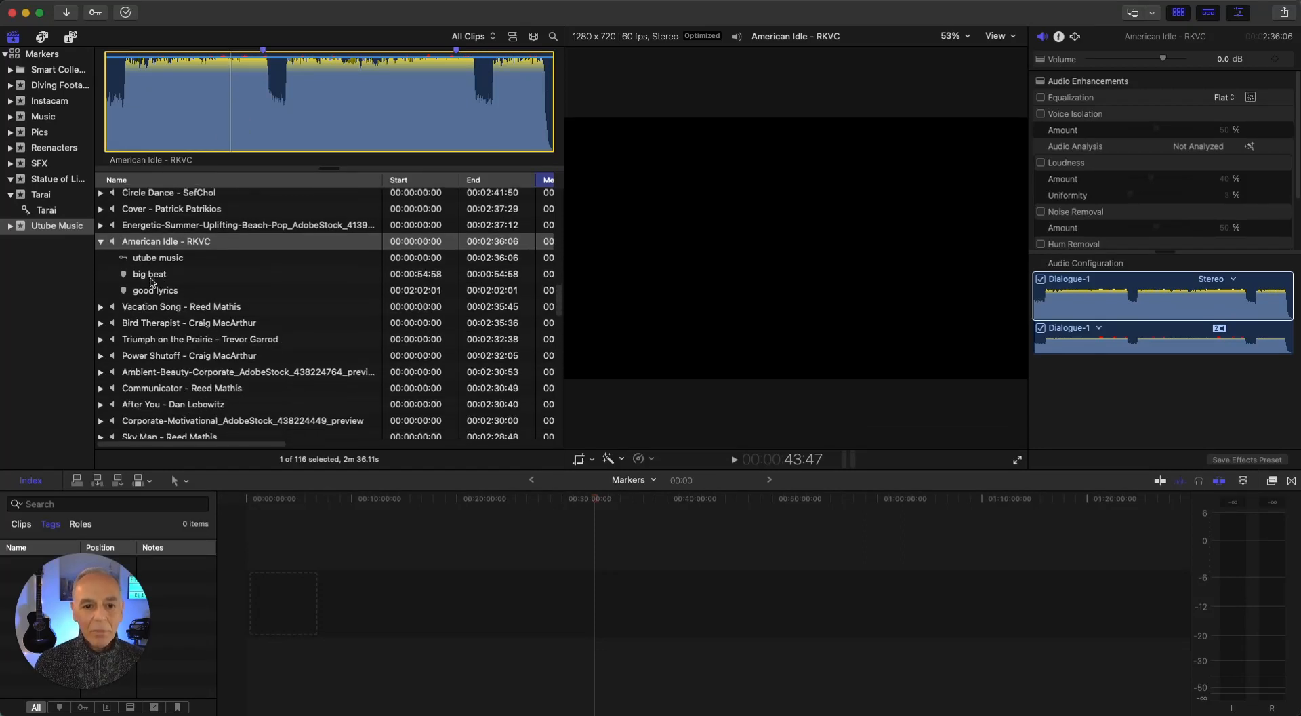
pyautogui.click(150, 276)
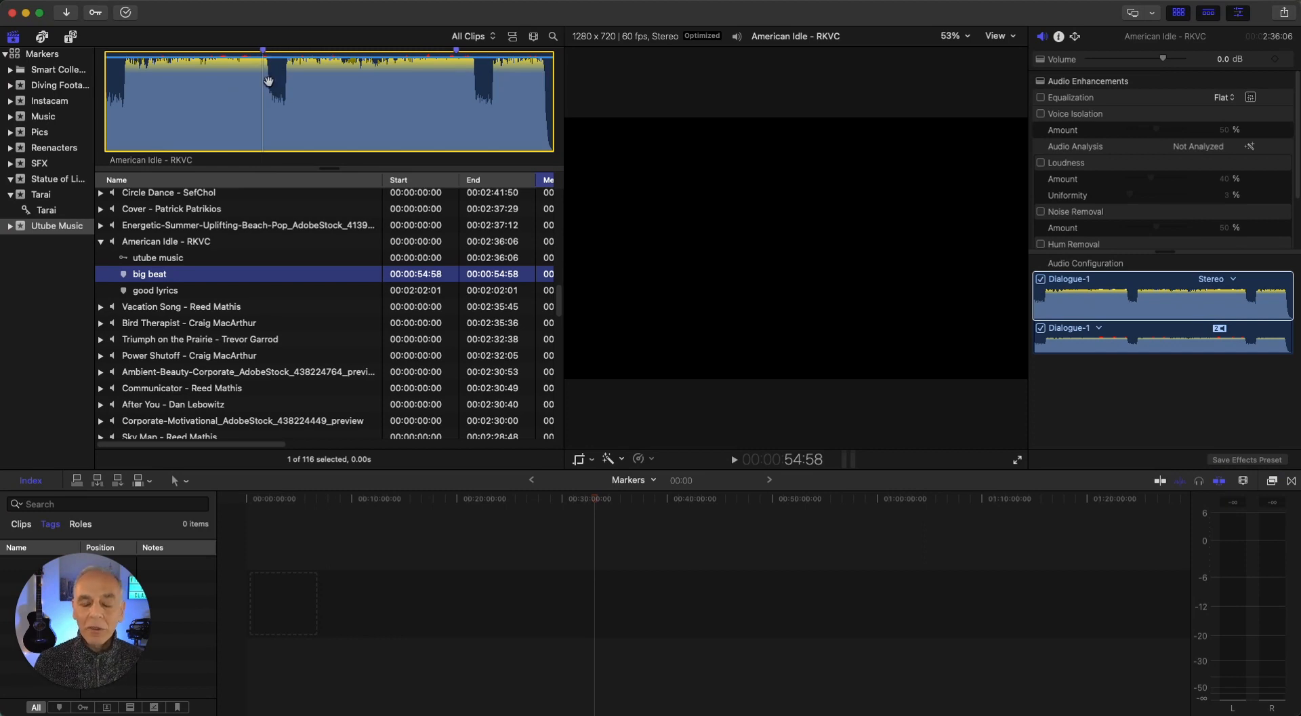
pyautogui.click(141, 292)
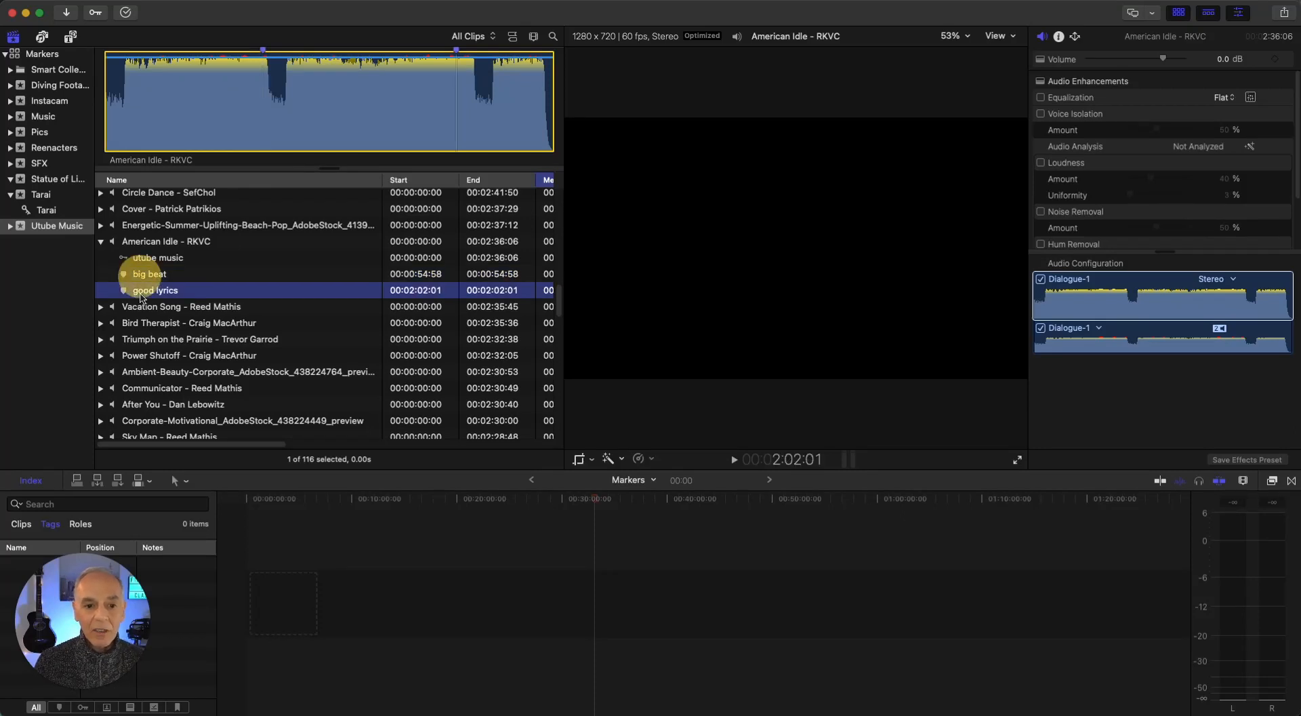
# Delete the "big beat" marker from the American Idle - RKVC music clip
pyautogui.click(457, 70)
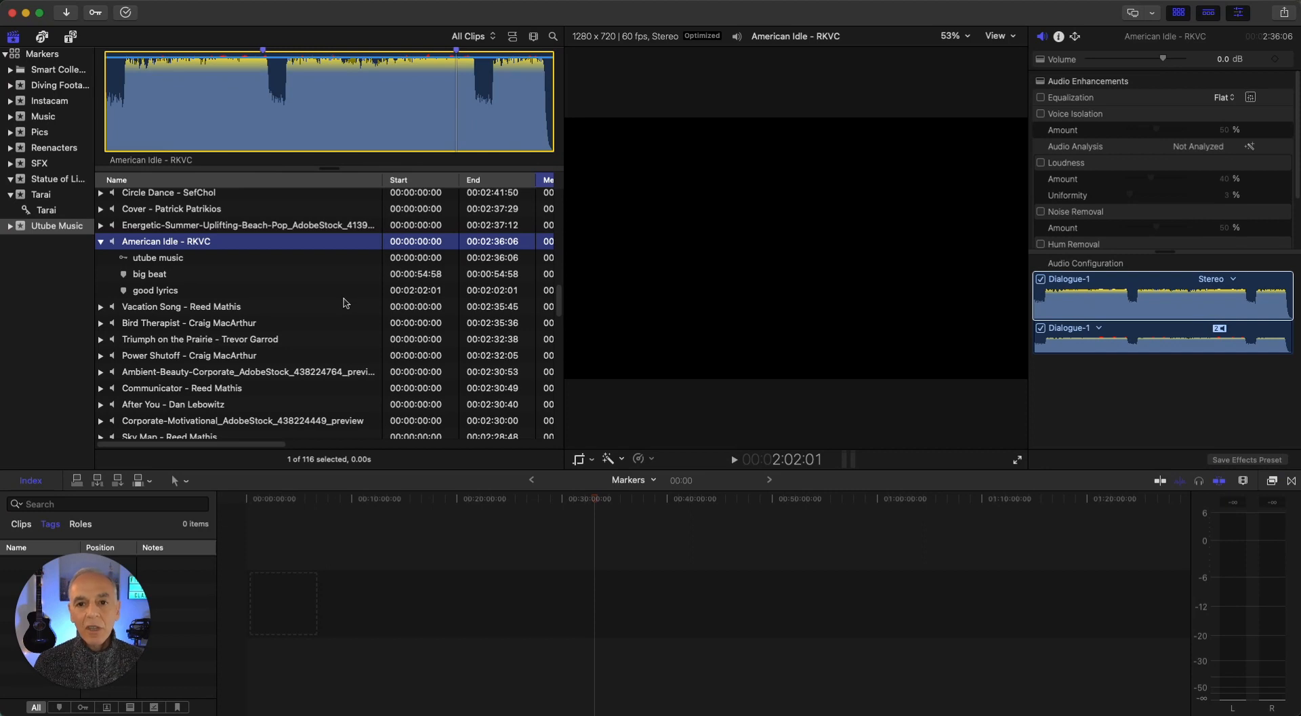
pyautogui.doubleClick(263, 51)
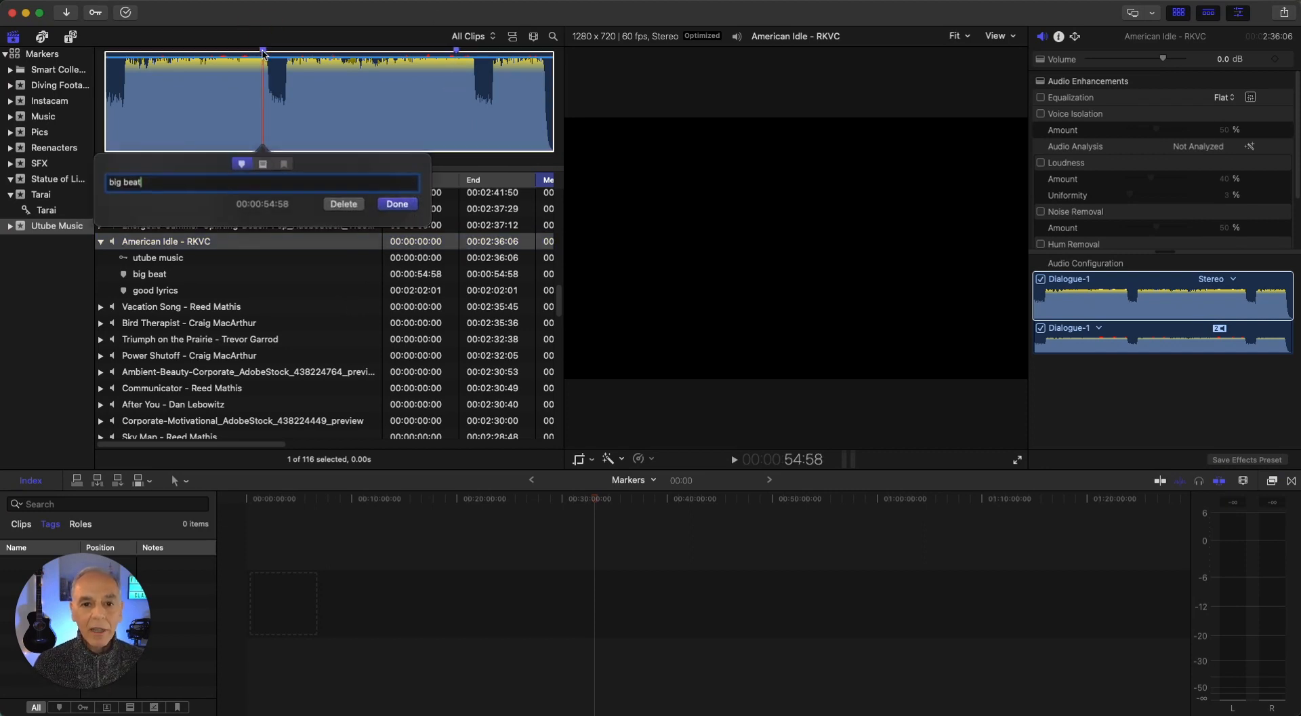
pyautogui.click(343, 203)
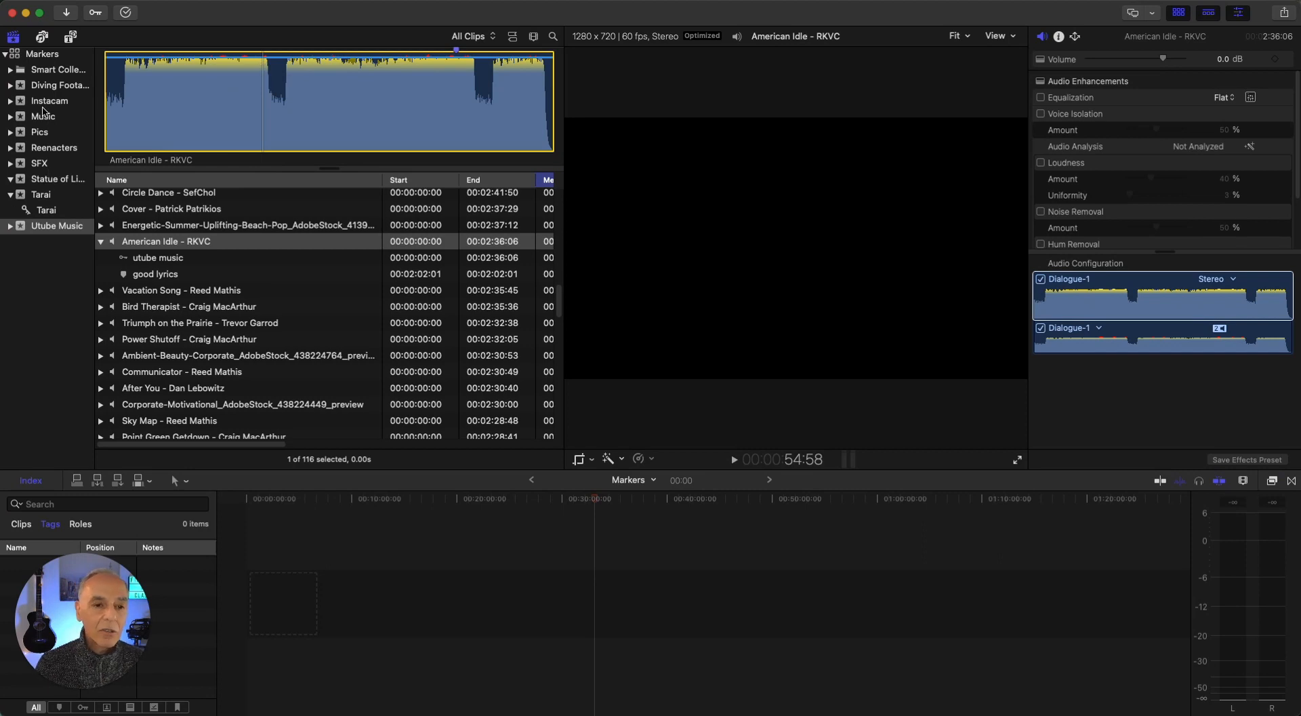
# Open the Diving Footage event, view its clips as thumbnails, and return to the list of Diving Long's markers
pyautogui.click(11, 87)
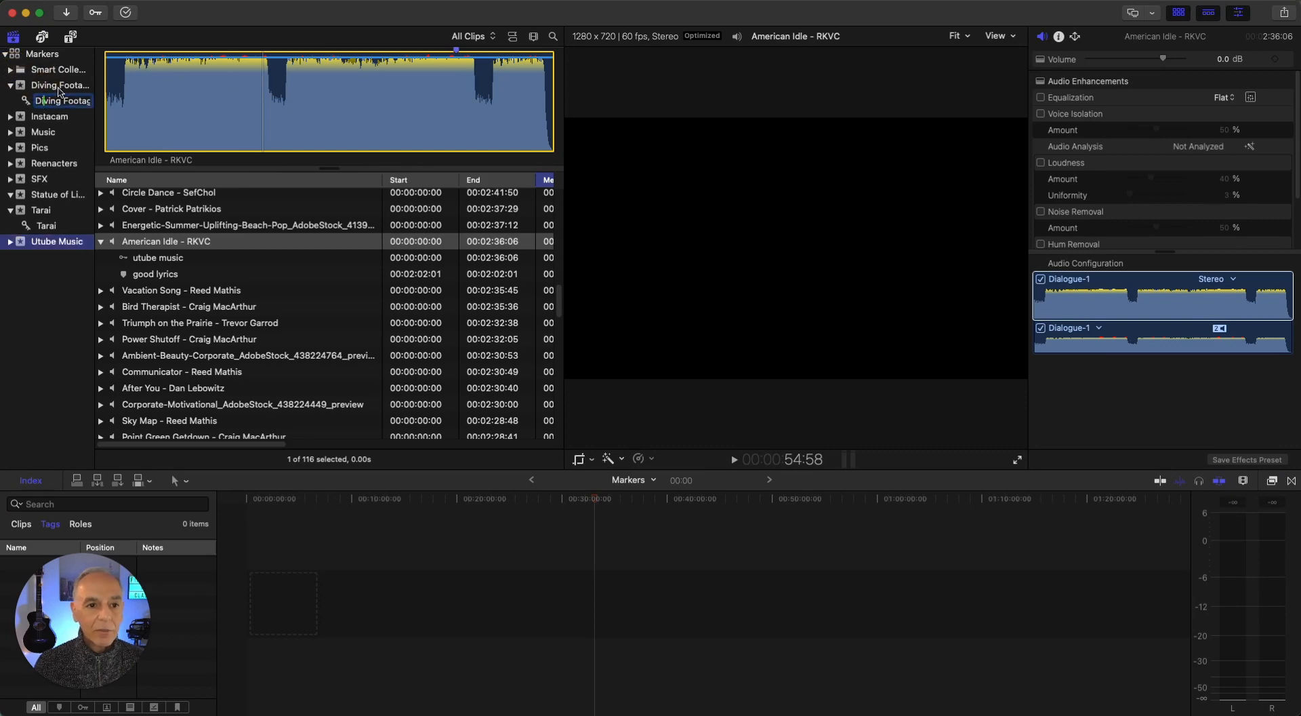
pyautogui.click(61, 85)
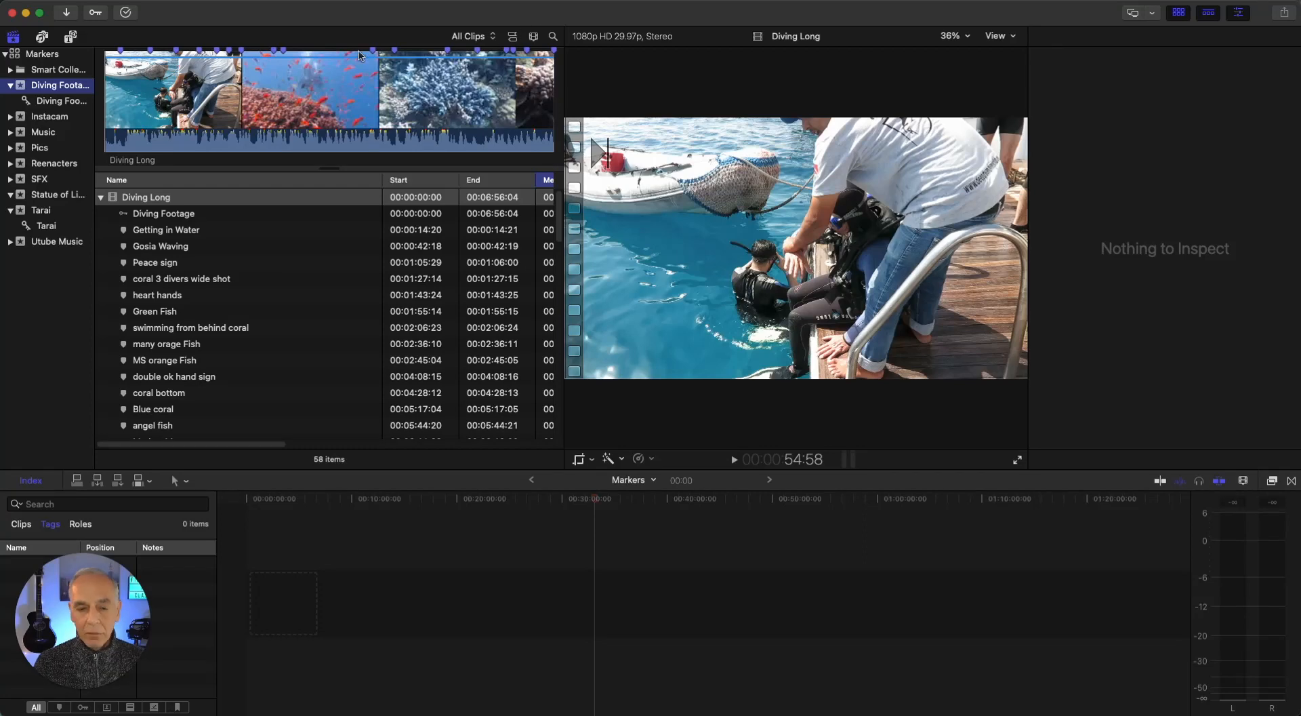
pyautogui.click(513, 38)
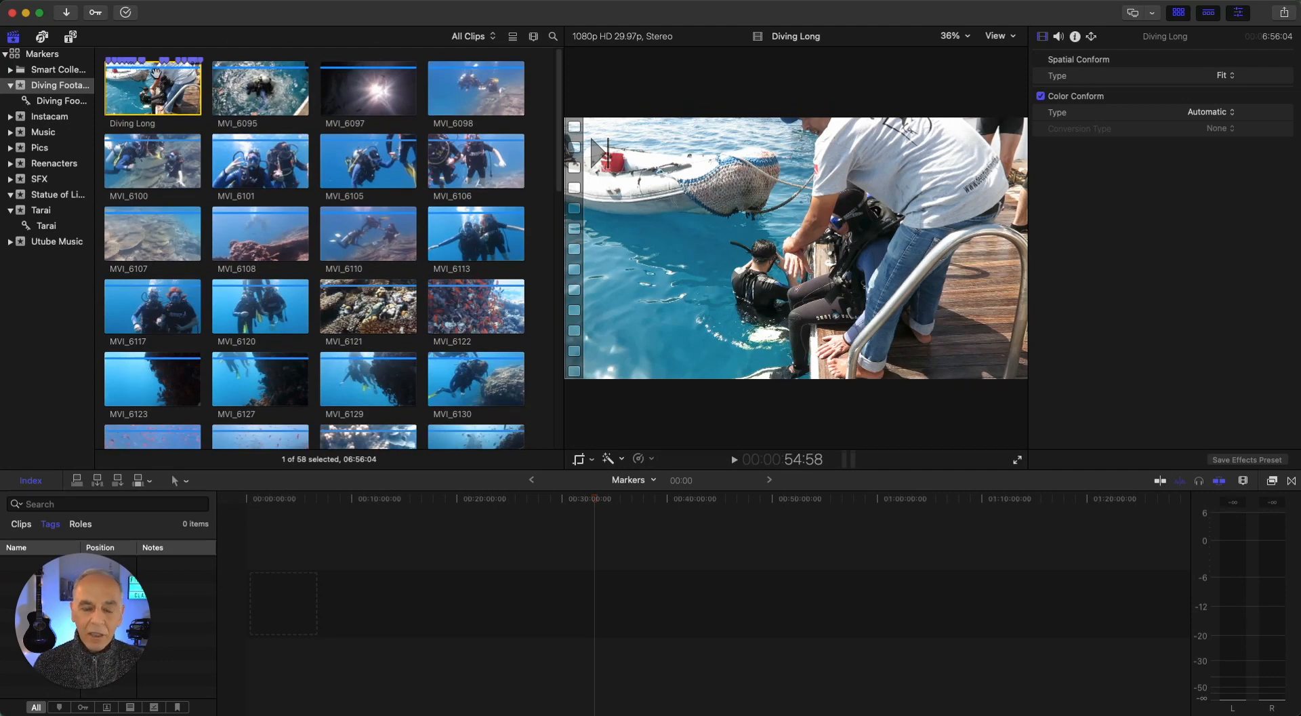
pyautogui.click(513, 37)
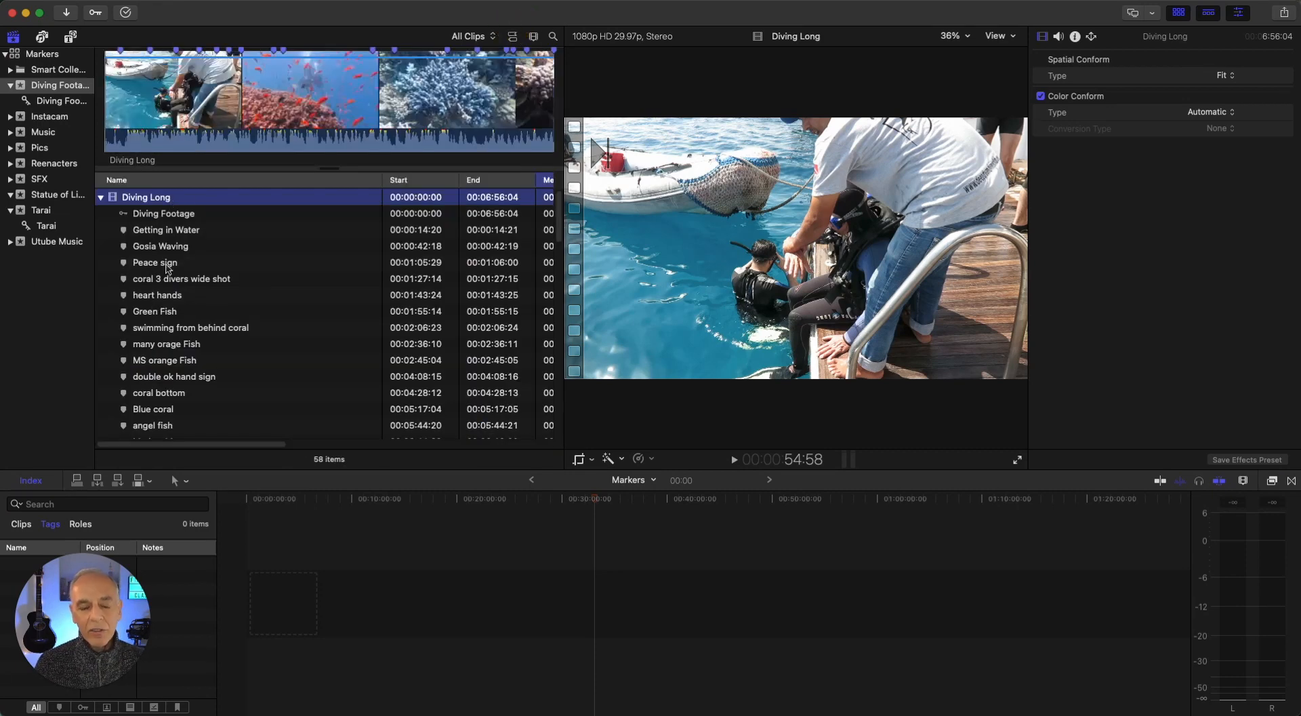
# Jump to the Diving Long markers "many orage Fish", "double ok hand sign", "Blue coral" and "Peace sign"
pyautogui.click(155, 347)
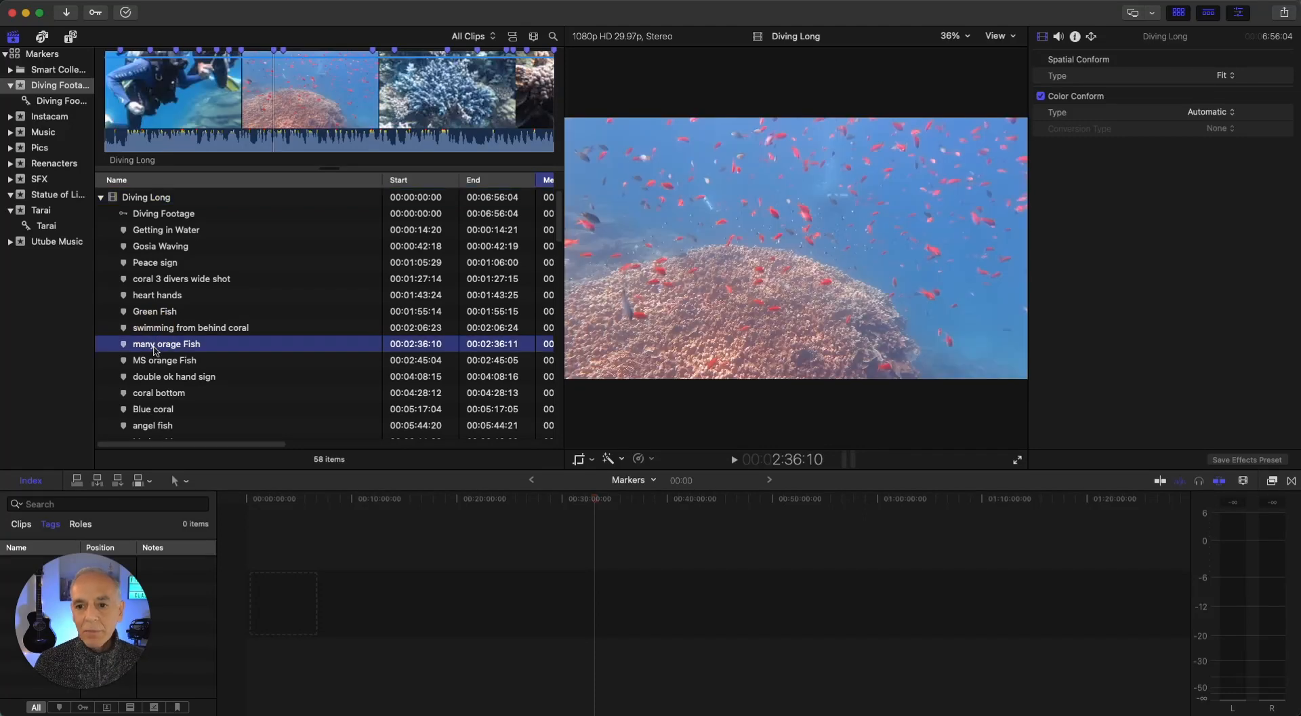
pyautogui.click(166, 379)
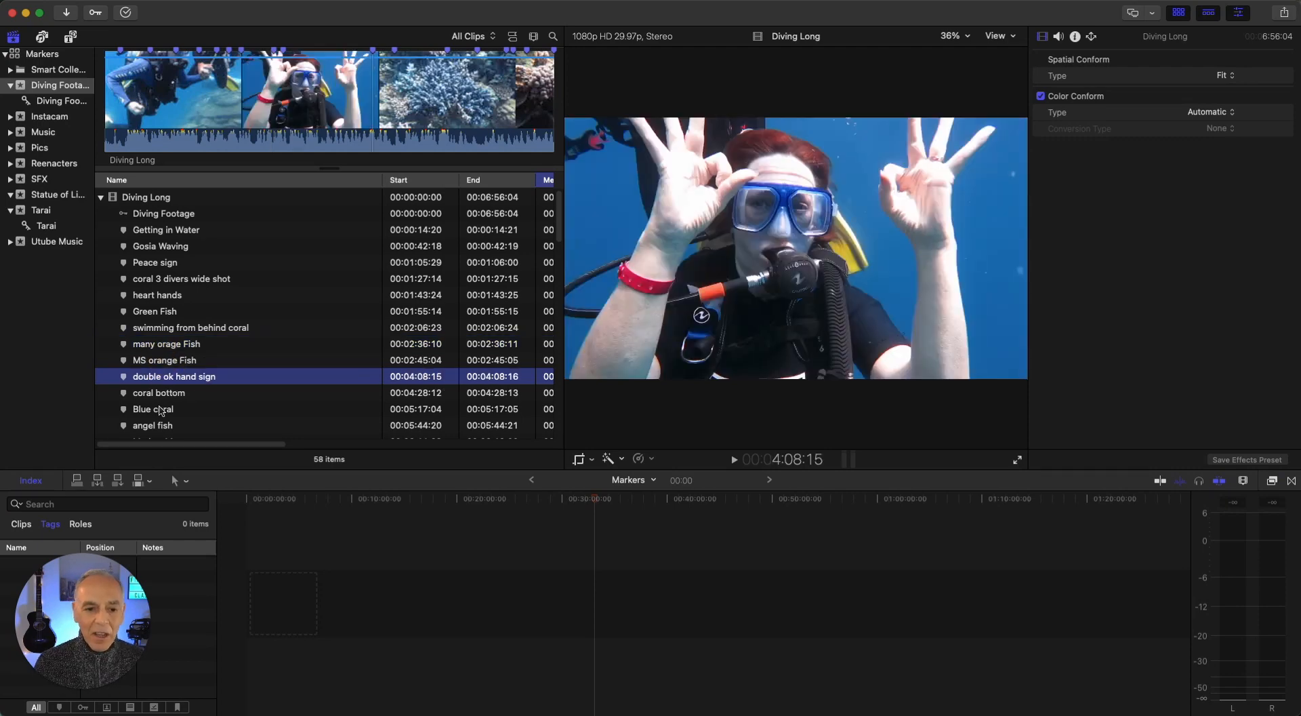
pyautogui.click(158, 411)
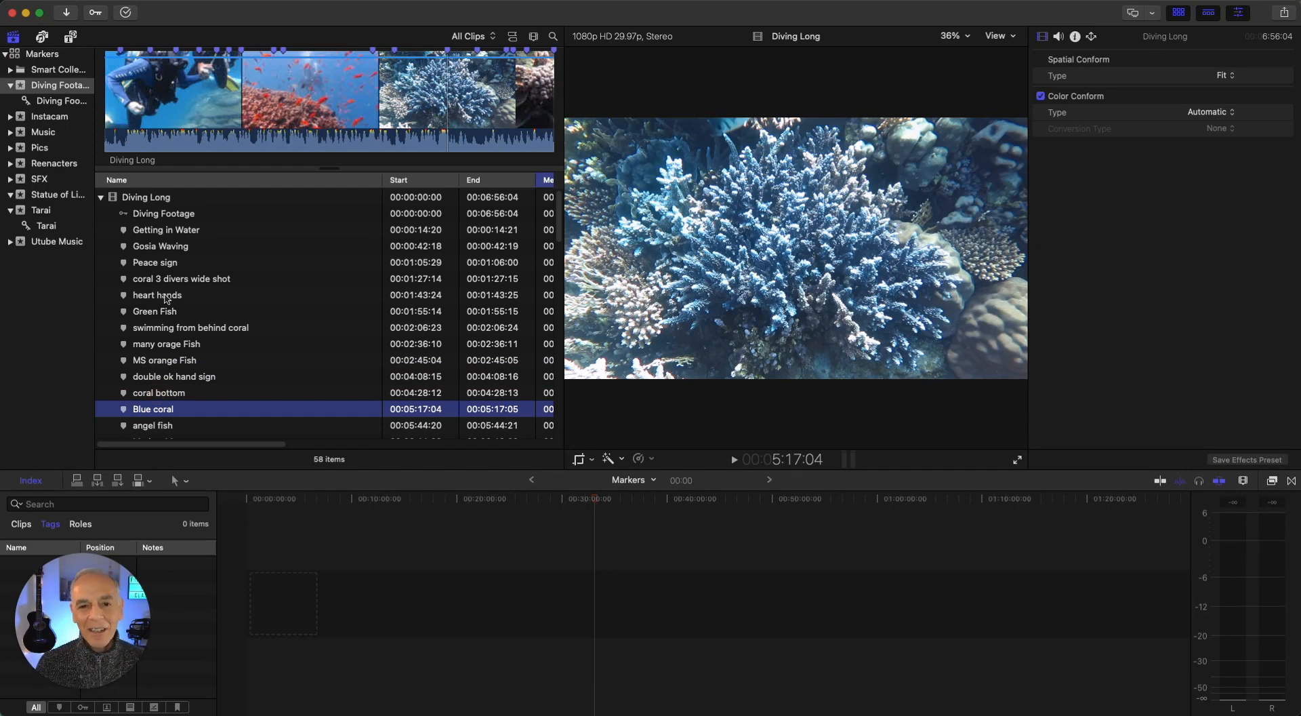
pyautogui.click(150, 264)
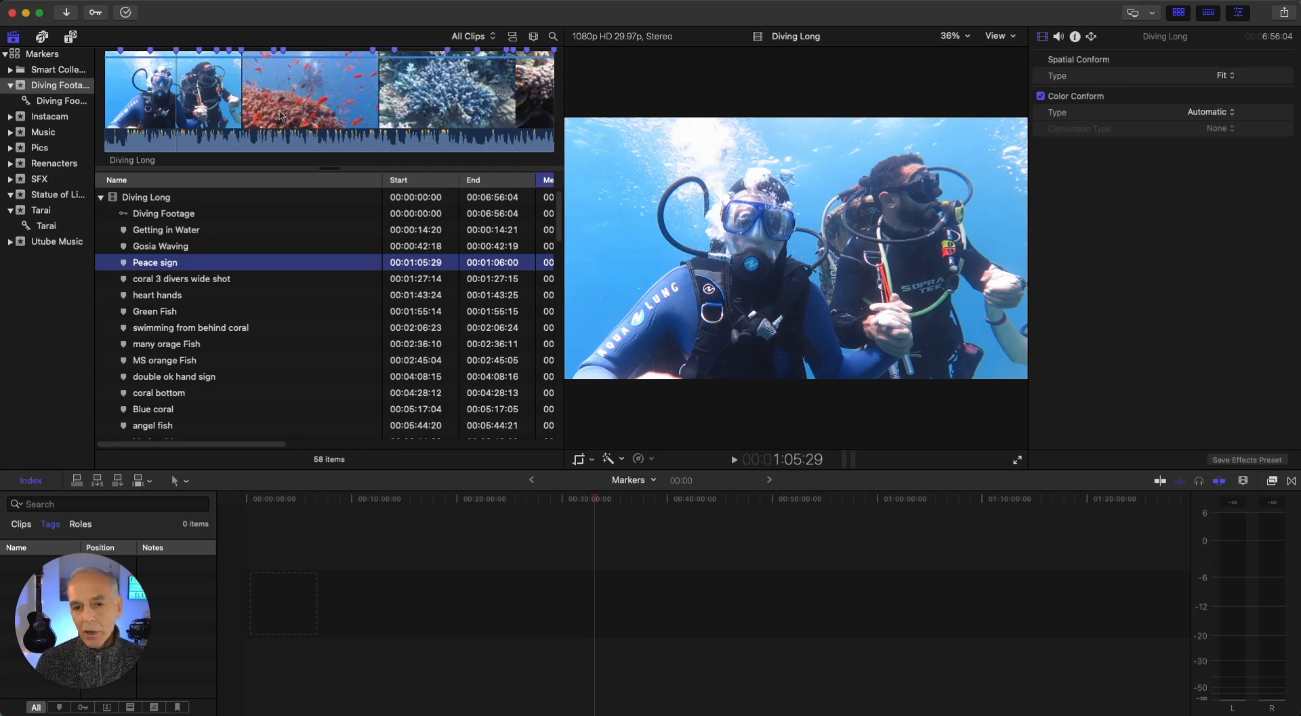
# Select the Diving Long clip and show the Diving Footage clips as thumbnails
pyautogui.click(477, 52)
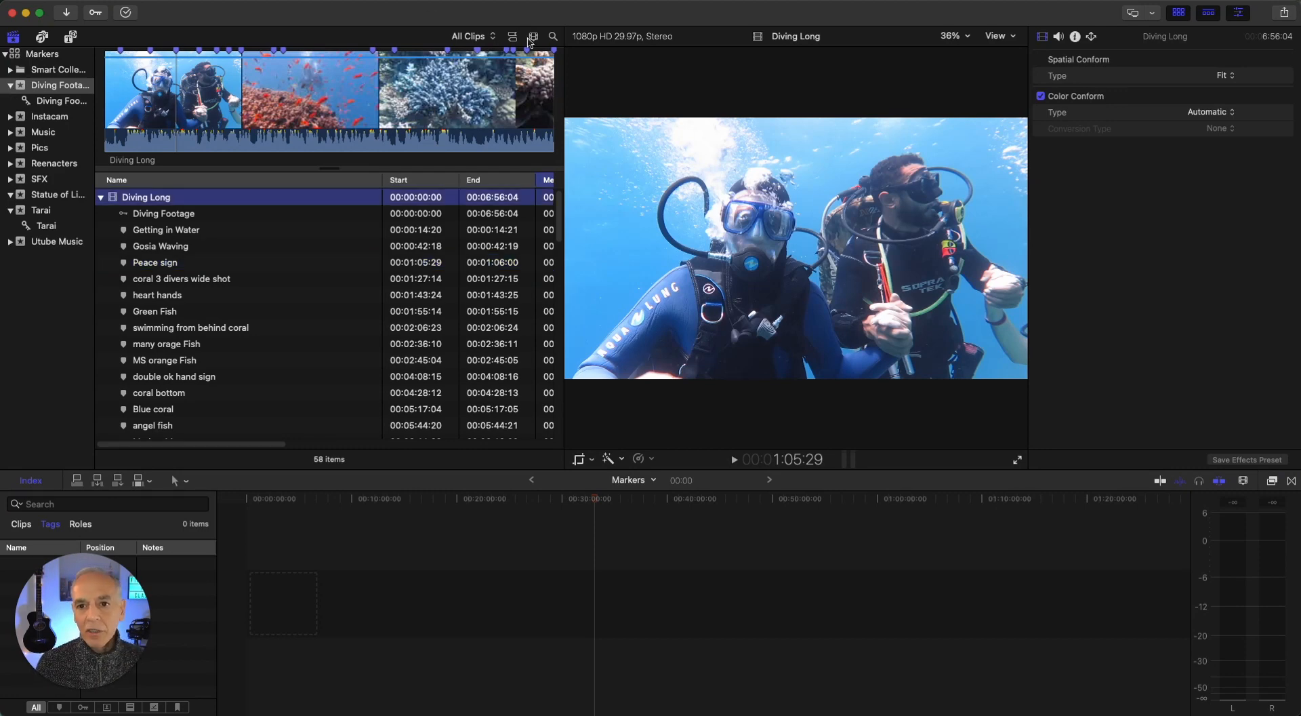
pyautogui.click(512, 39)
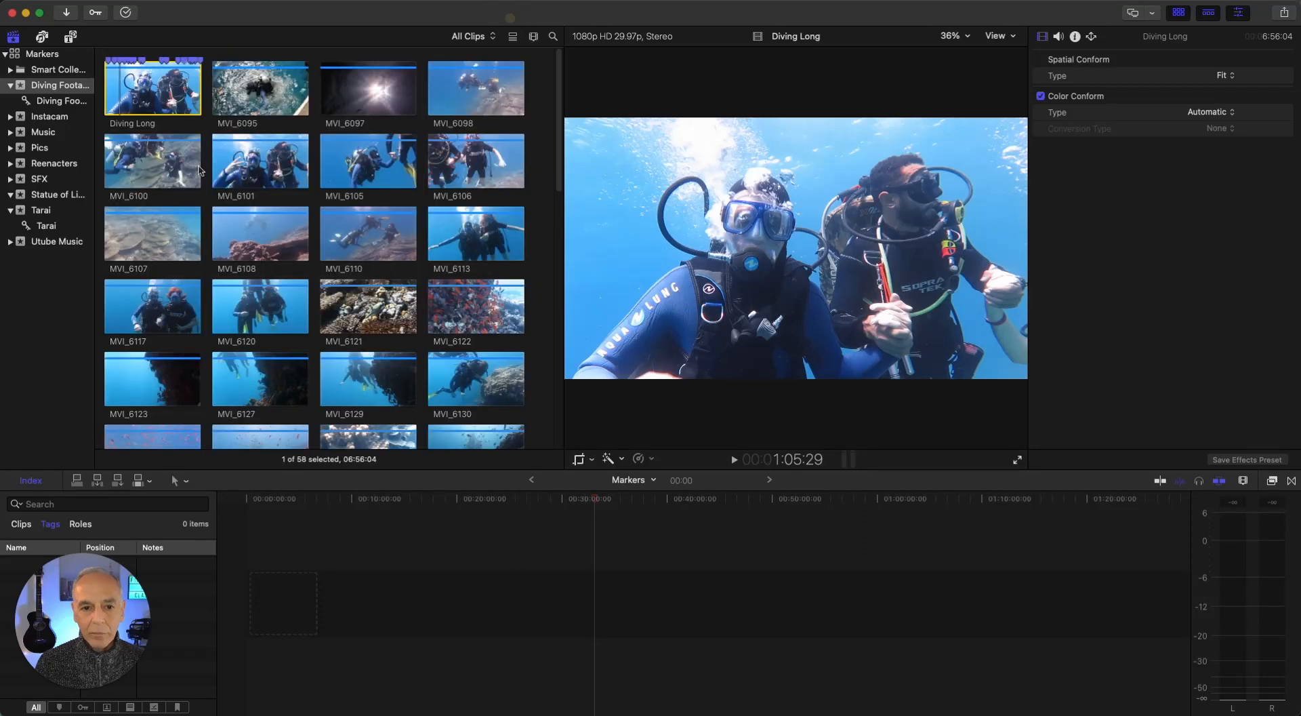
# Mark the Diving Long range from about 1:07:12 to 5:28:06 and append it to the Markers timeline
pyautogui.click(120, 93)
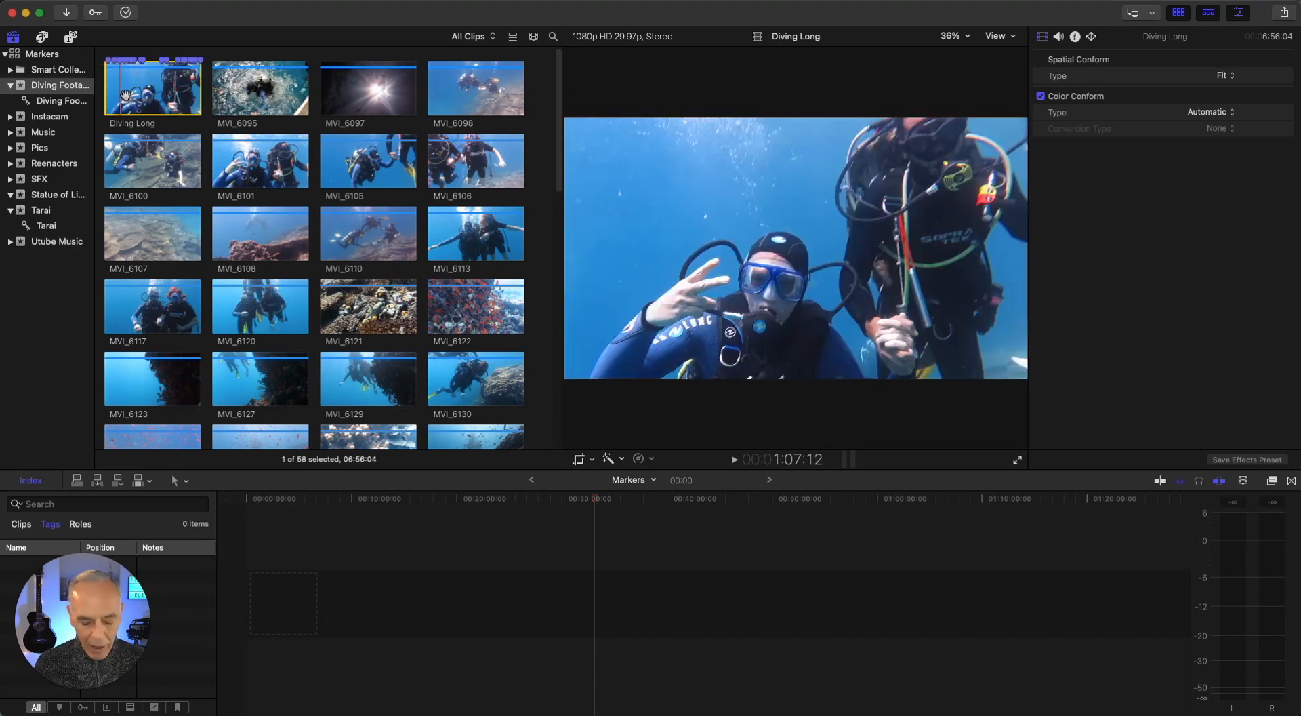
pyautogui.click(181, 92)
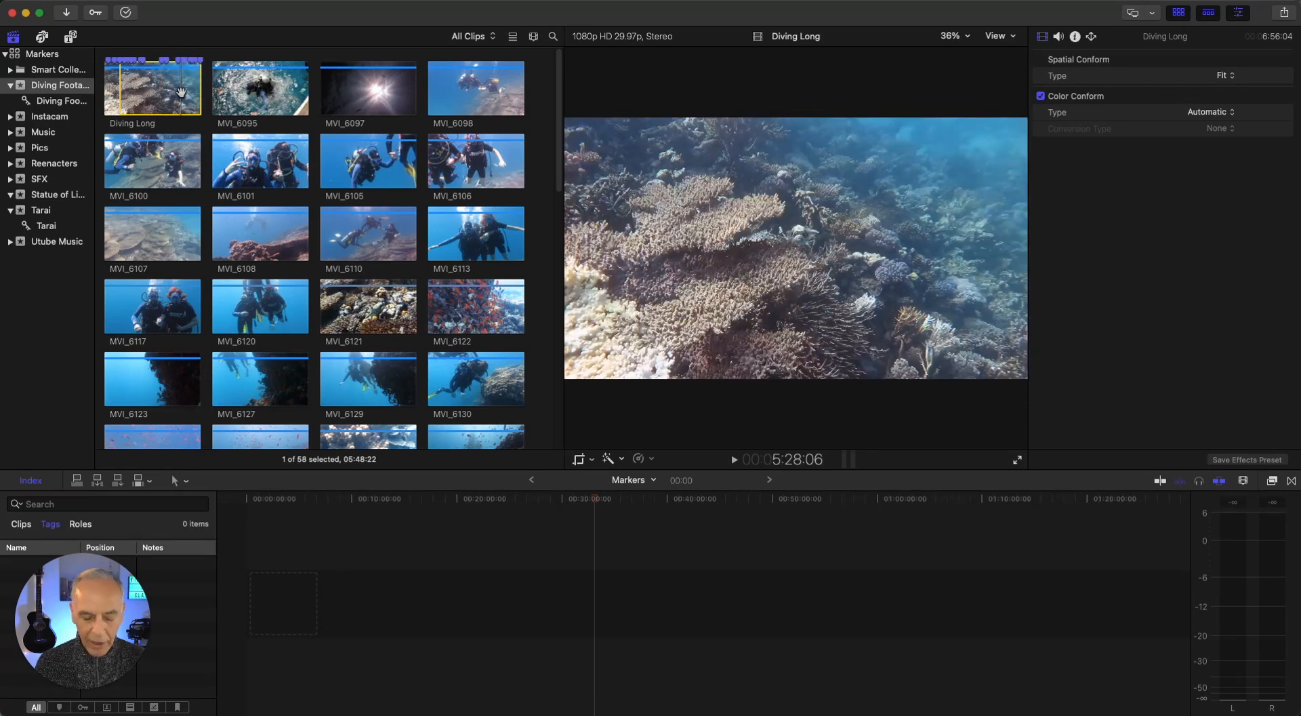
pyautogui.press('o')
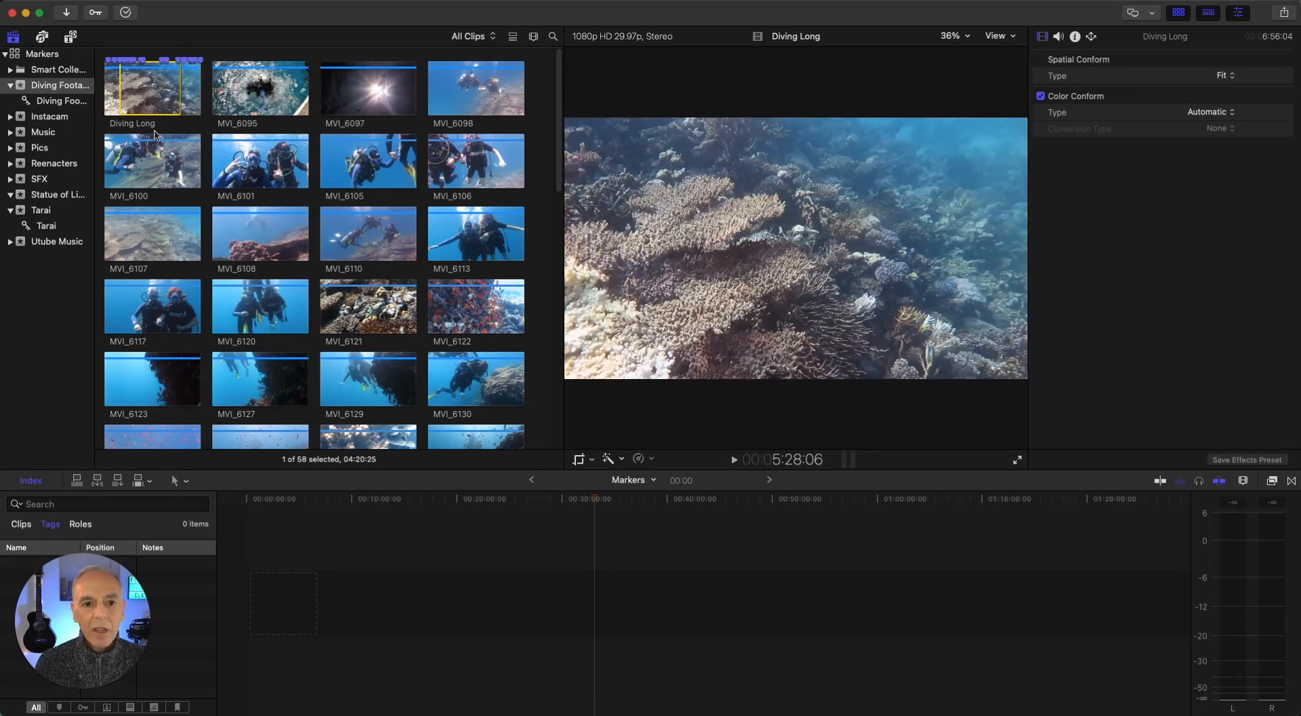
pyautogui.click(117, 480)
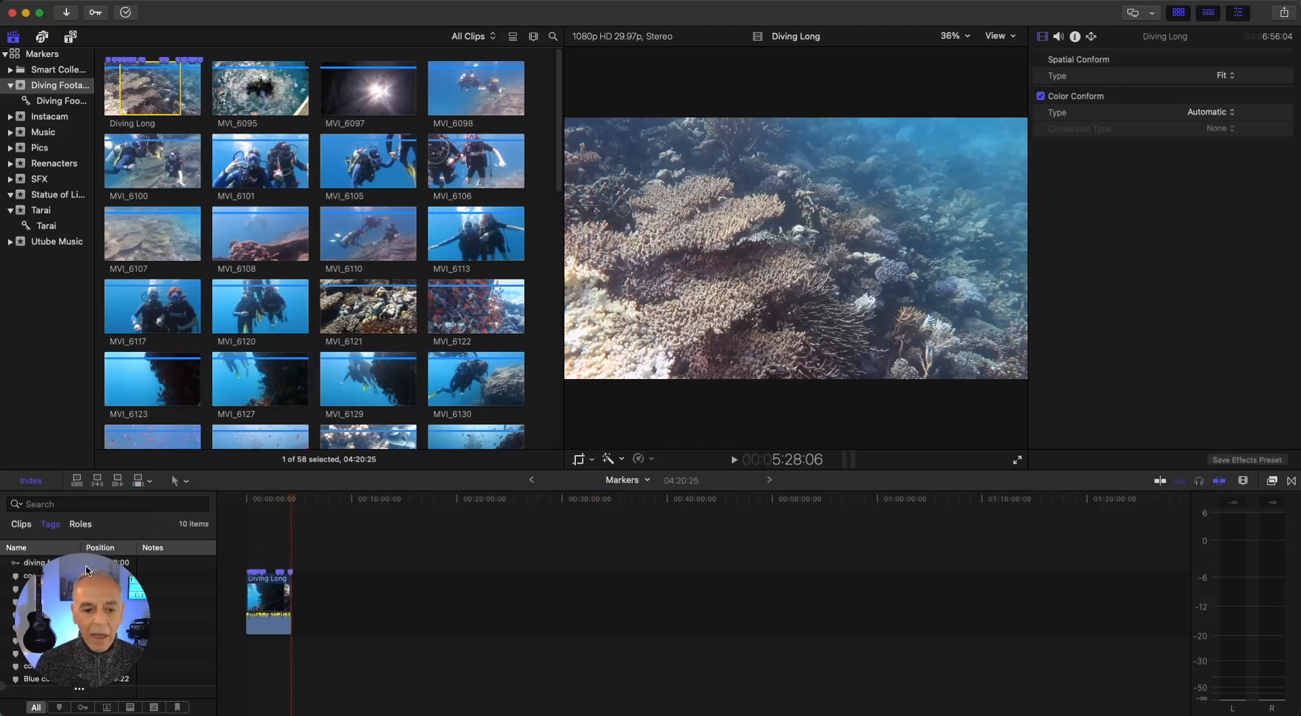
# View the clips used in the timeline index, and return to its list of tags
pyautogui.moveTo(90, 607); pyautogui.dragTo(1185, 625)
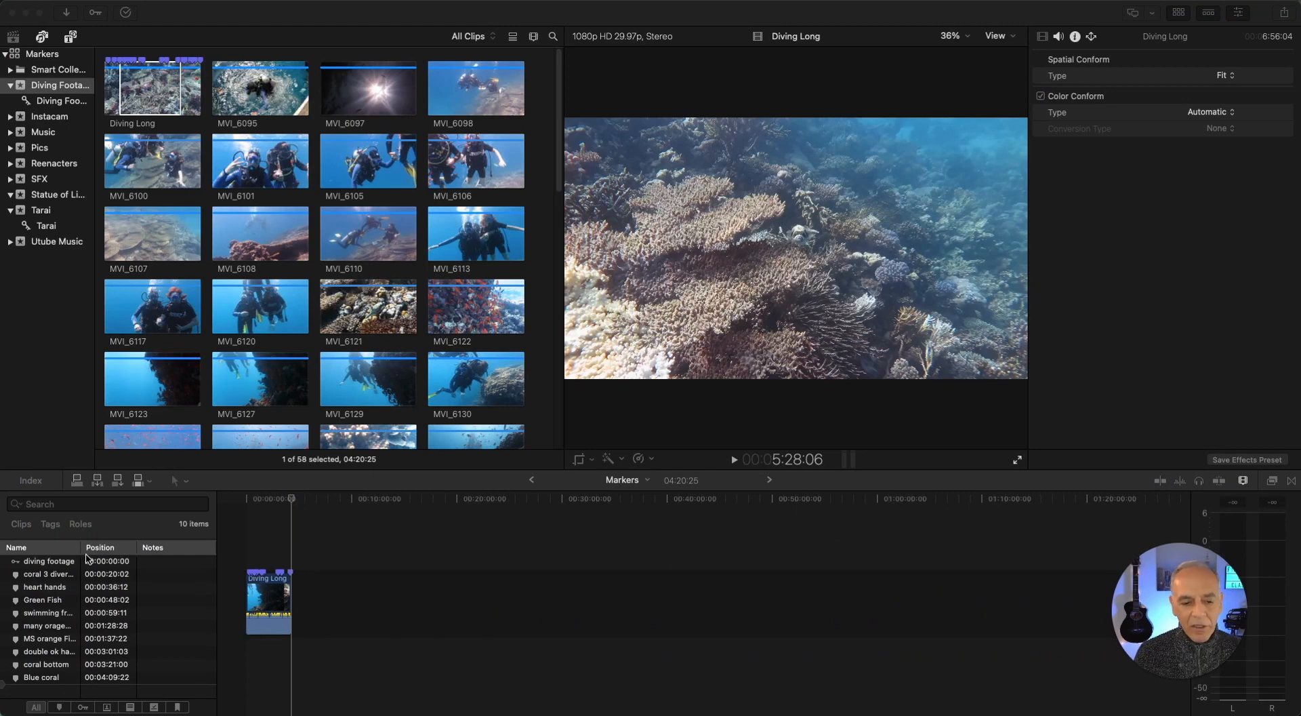
pyautogui.click(30, 482)
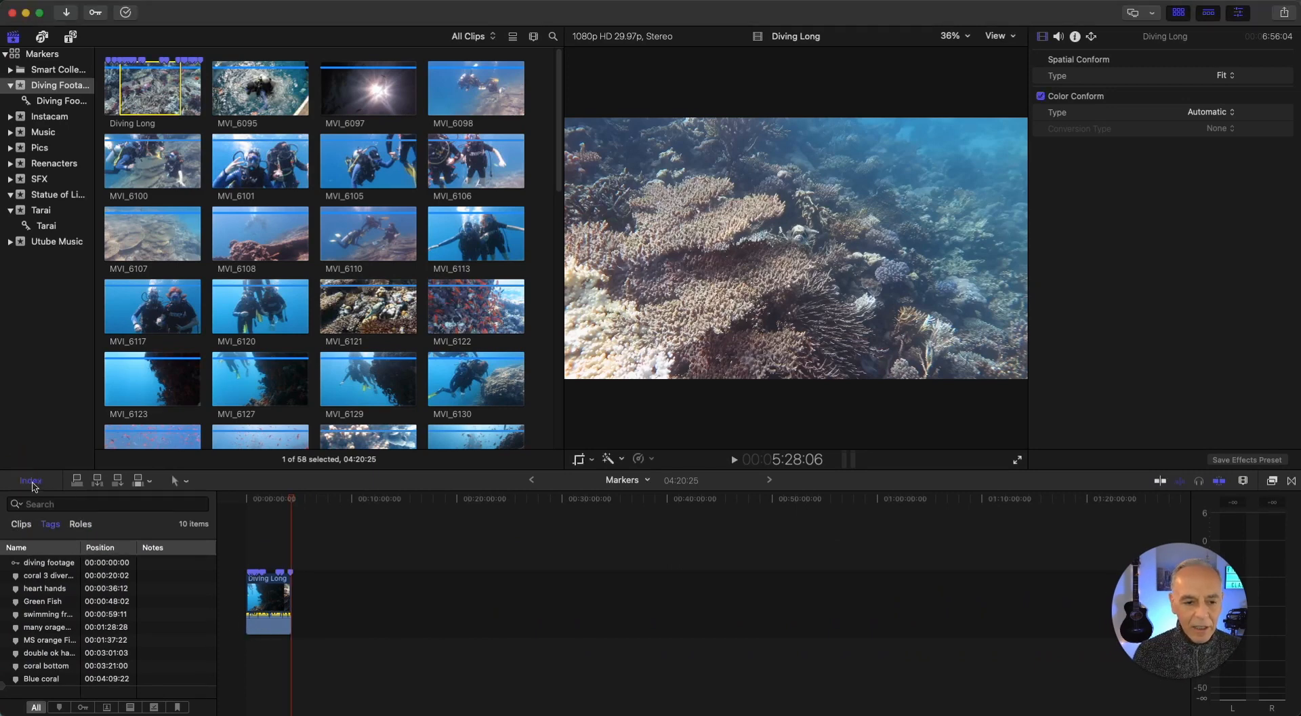
pyautogui.click(20, 530)
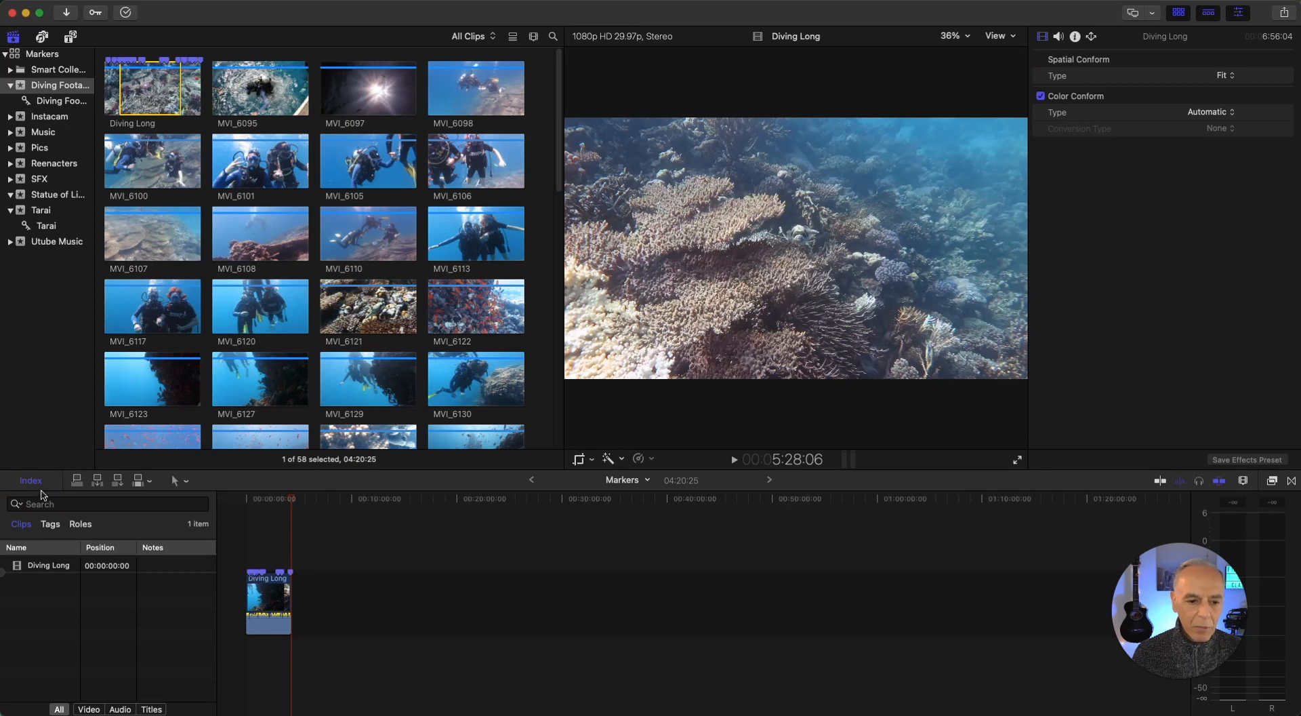
pyautogui.click(51, 524)
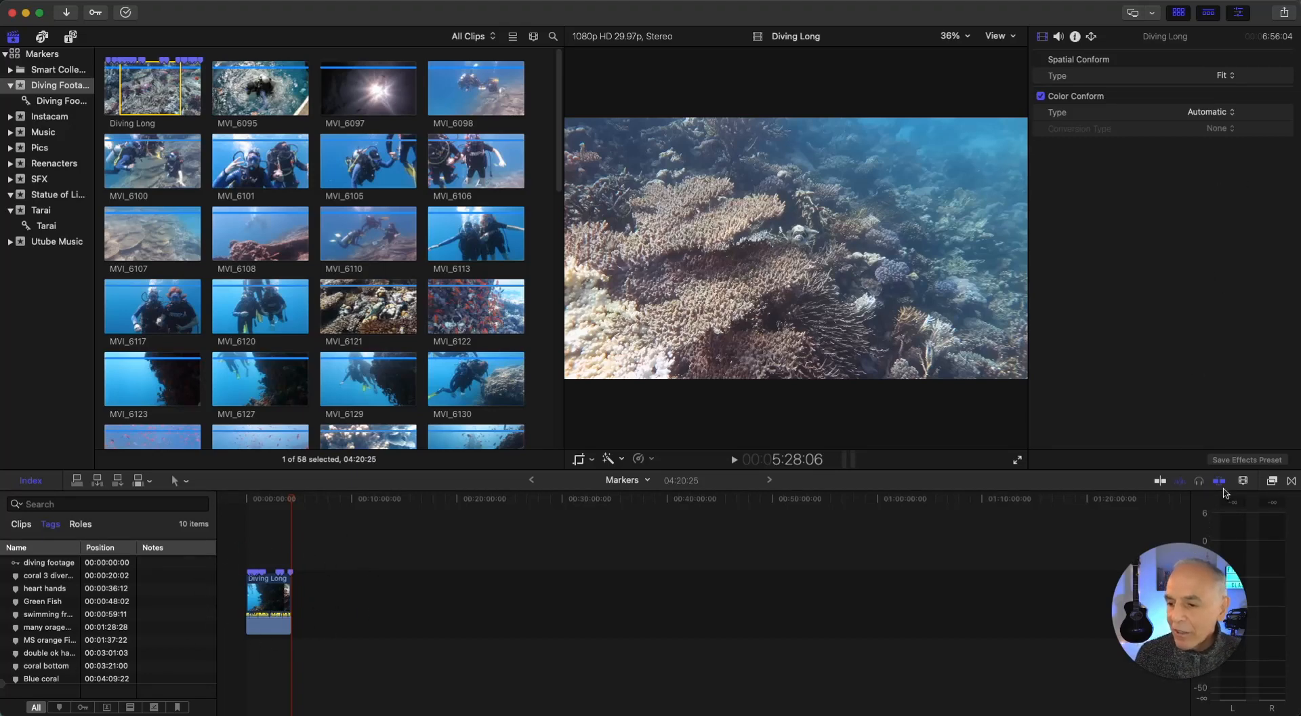
# Jump to the timeline markers "swimming from behind coral", "double ok hand sign" and "Green Fish" from the index
pyautogui.click(1242, 480)
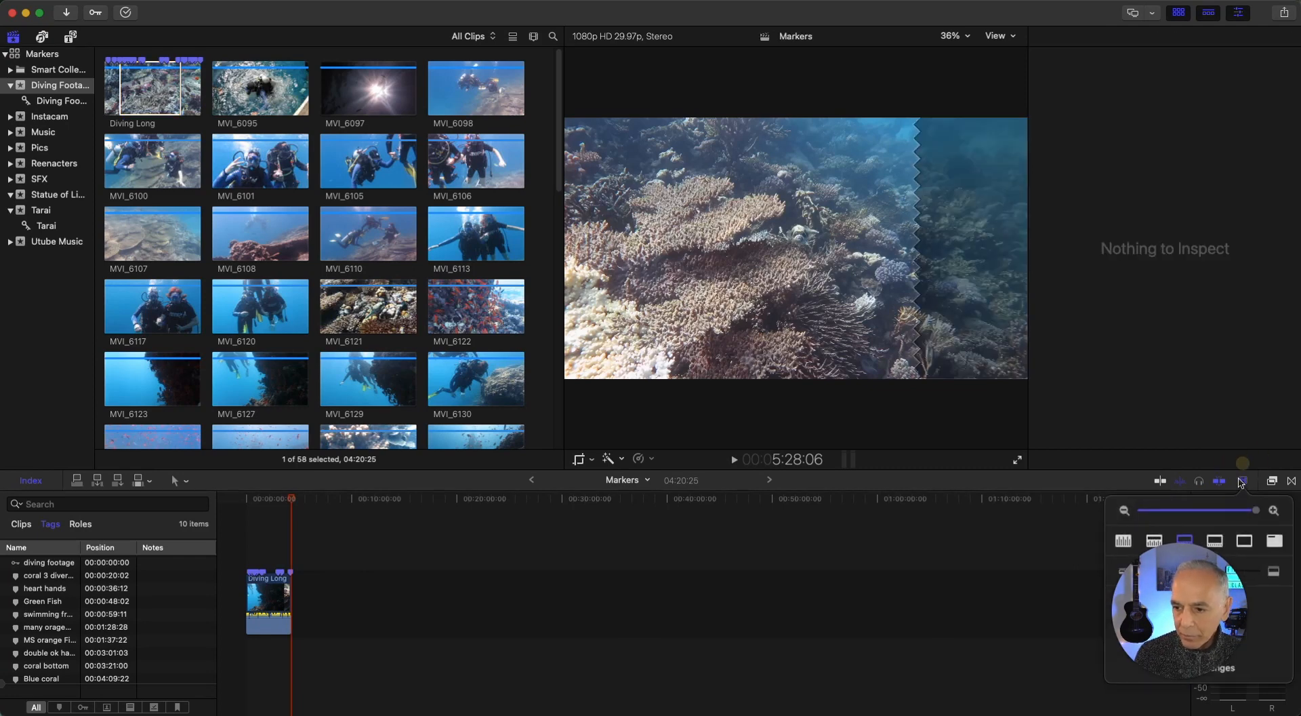
pyautogui.moveTo(1257, 511); pyautogui.dragTo(1247, 513)
pyautogui.hscroll(-14, 674, 553)
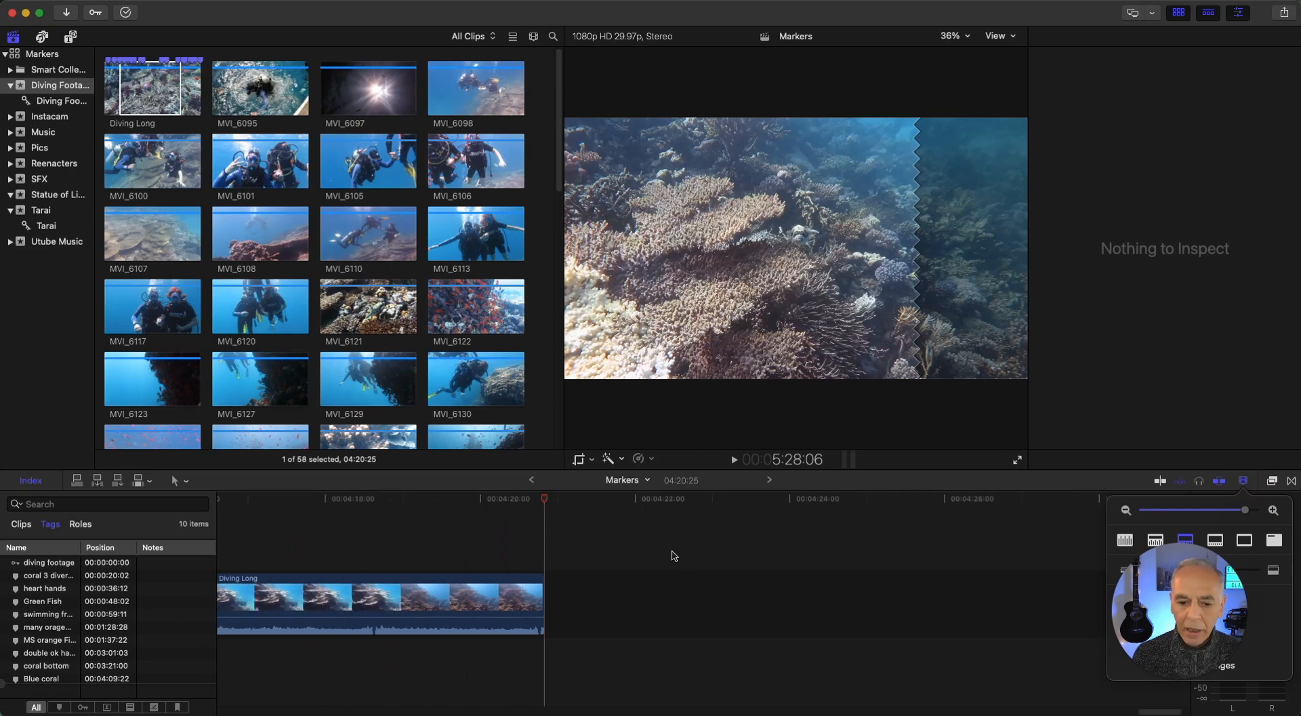
pyautogui.hscroll(-15, 634, 548)
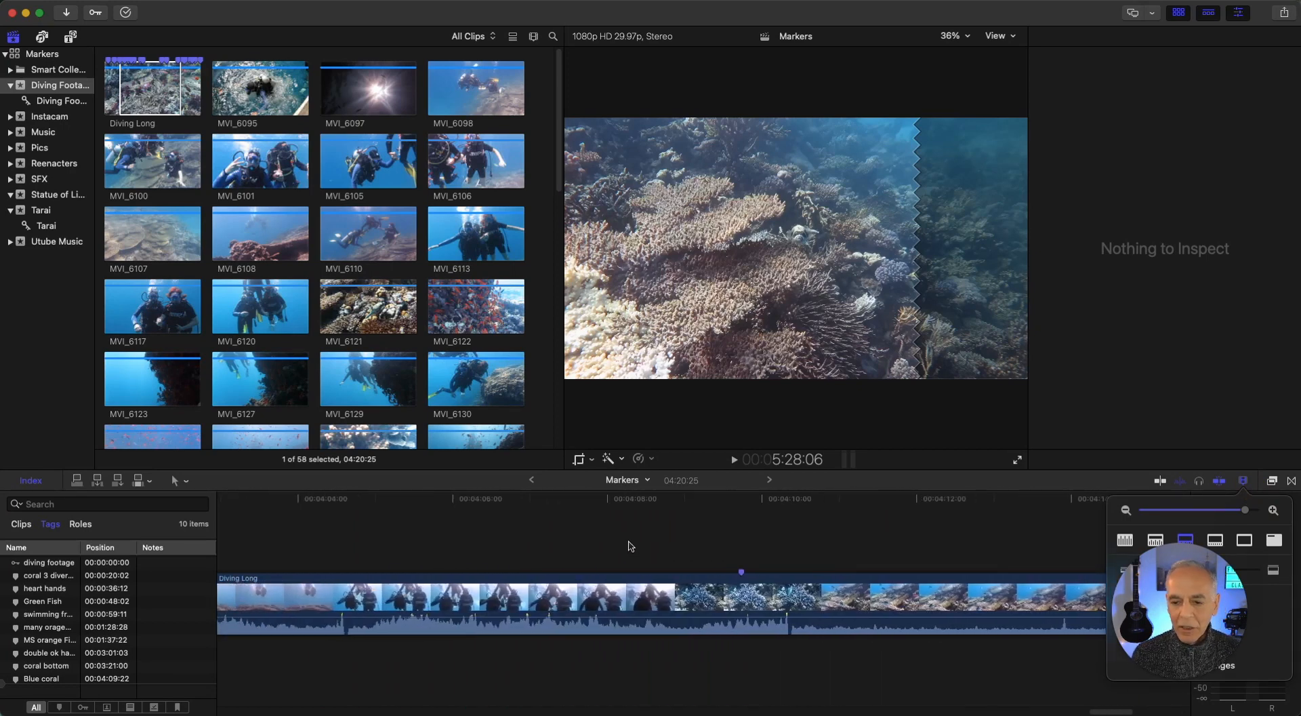
pyautogui.hscroll(-3, 617, 543)
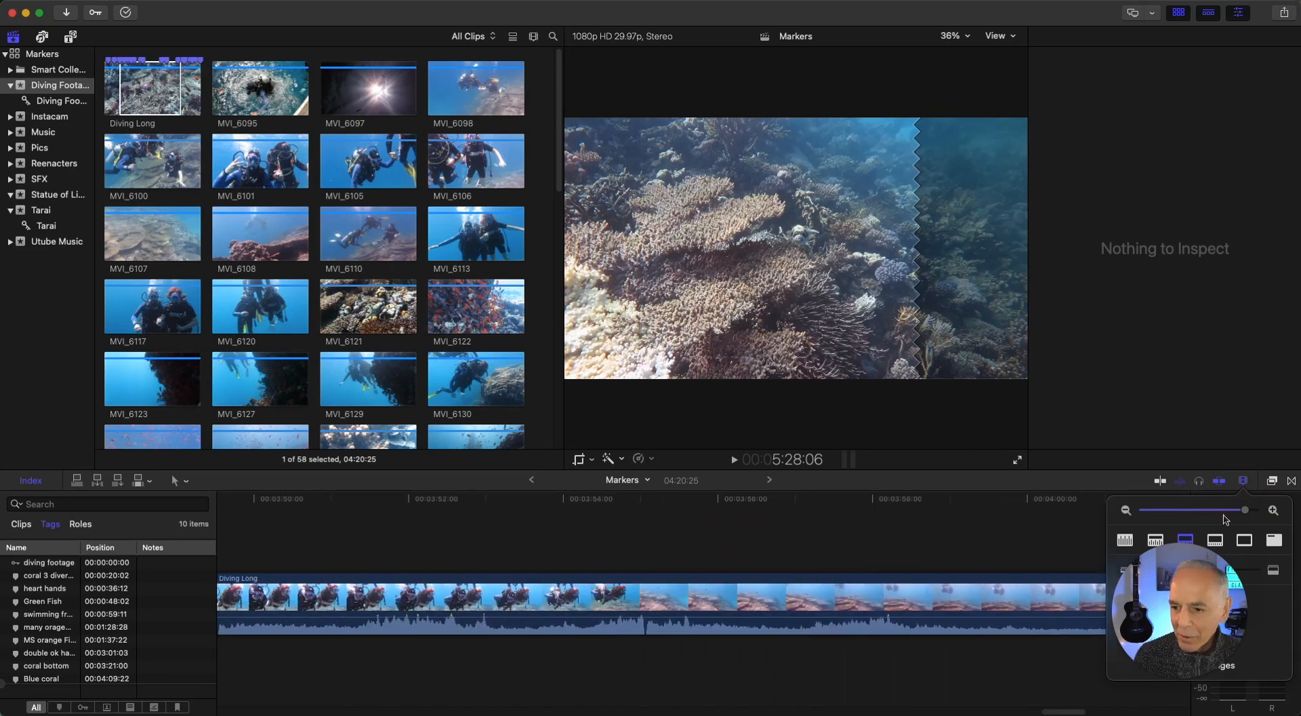
pyautogui.moveTo(1247, 515); pyautogui.dragTo(1197, 516)
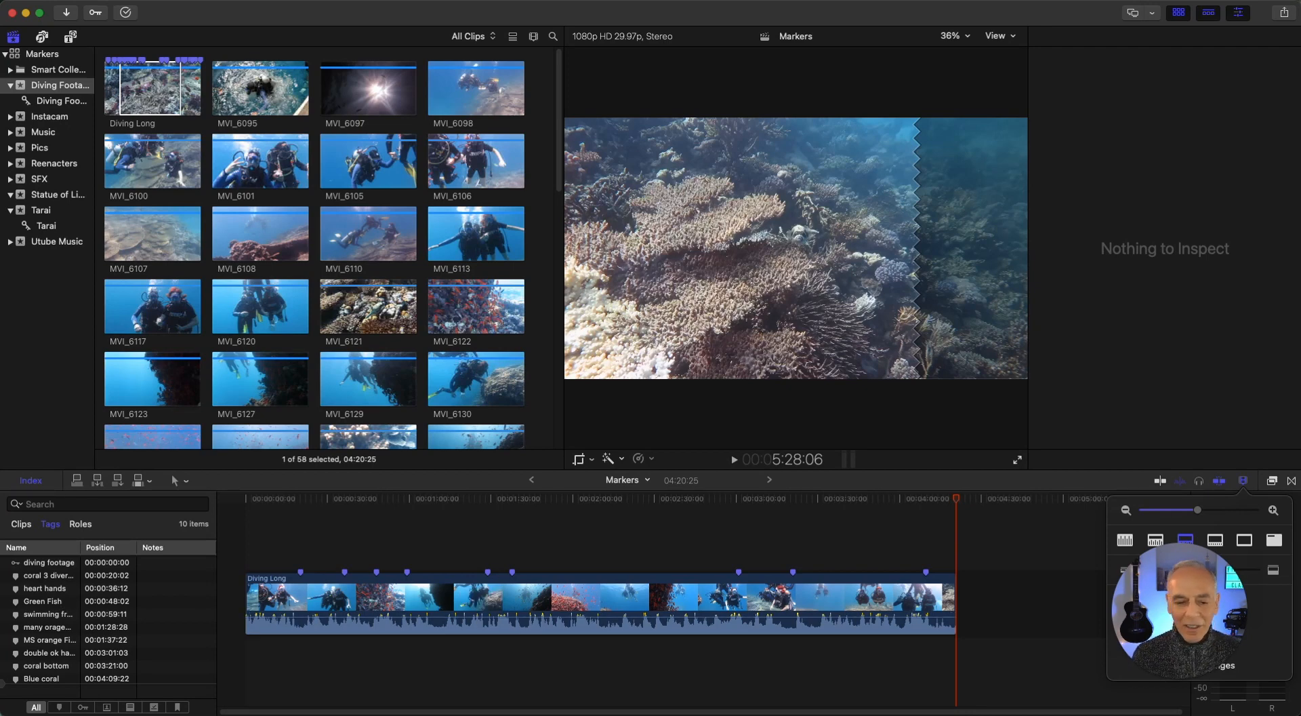
pyautogui.click(38, 615)
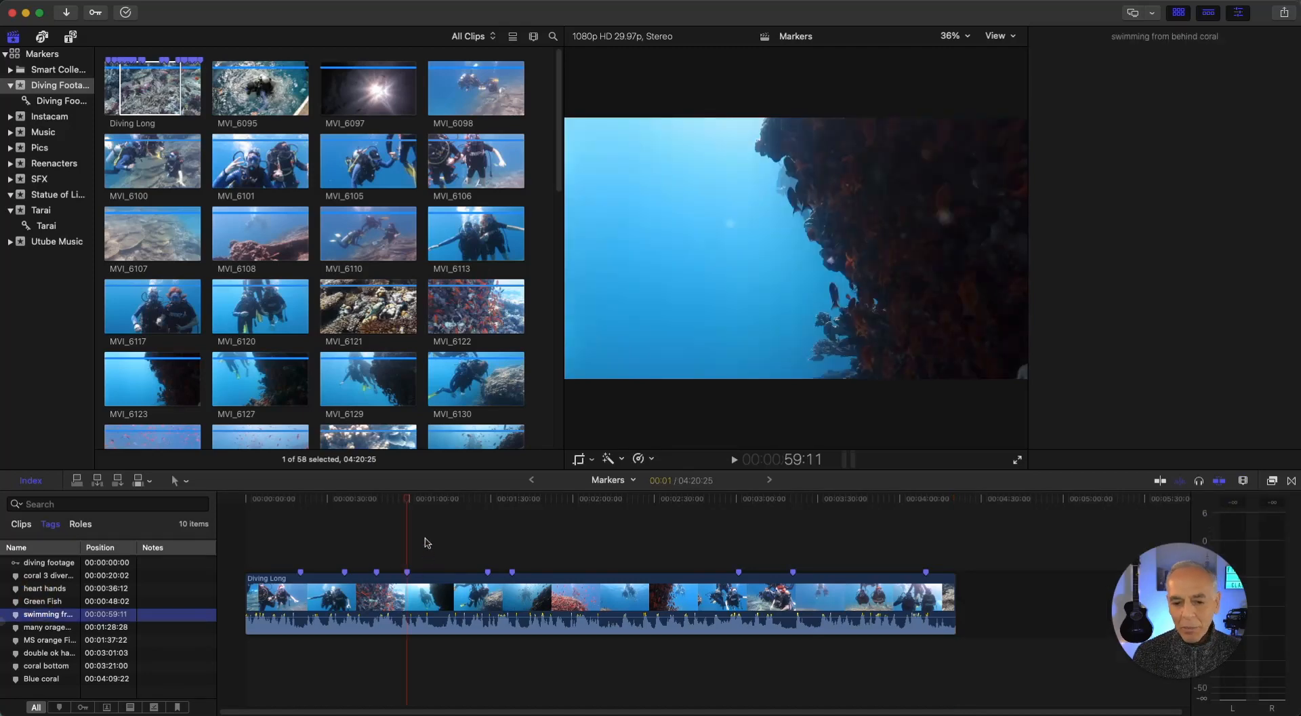
pyautogui.click(47, 654)
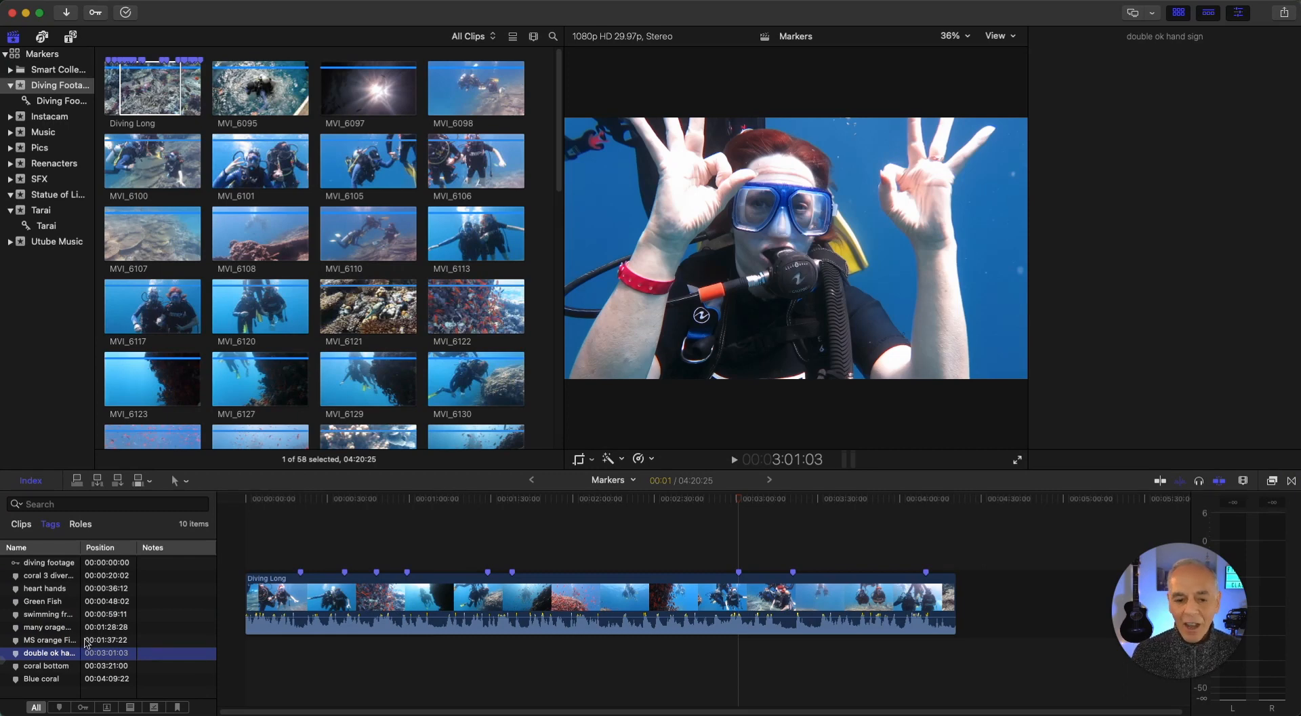
pyautogui.click(45, 603)
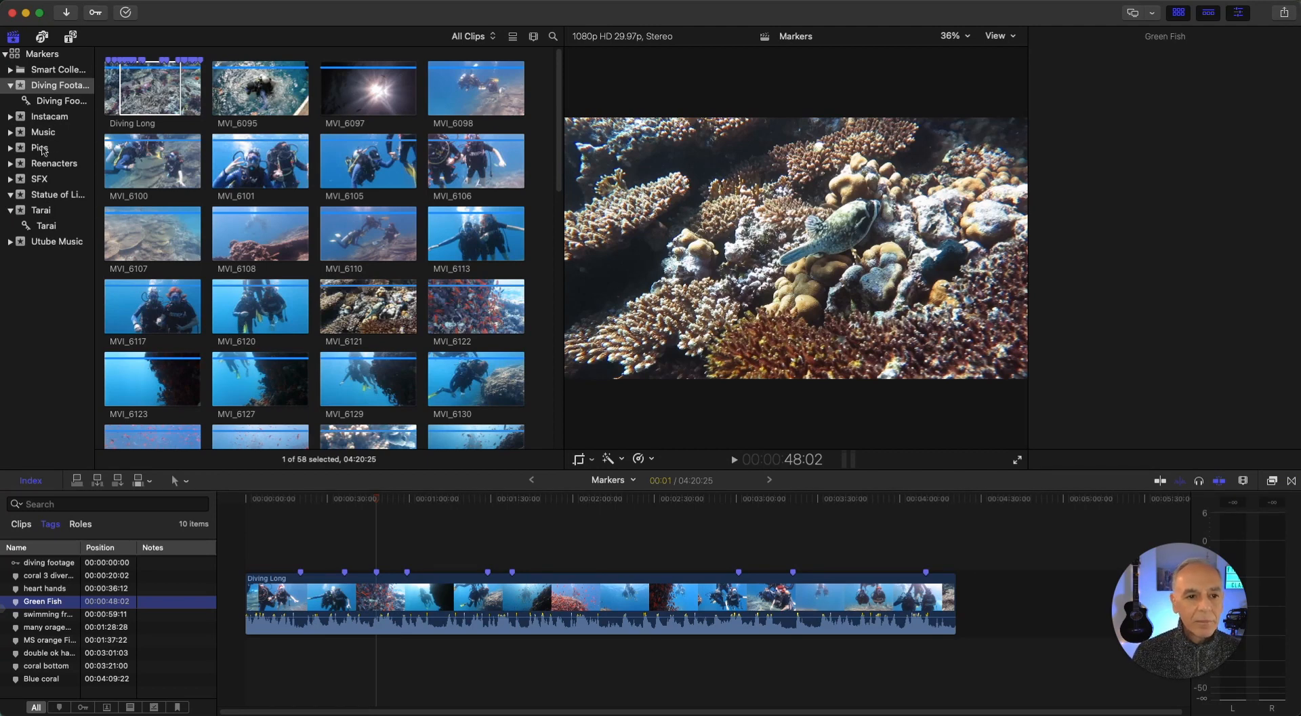
# Mark 1:00:41:01 to 1:02:27:01 of OUTSIDE BROLL in the Statue of Liberty event and connect it above Diving Long at about 53:23
pyautogui.click(51, 196)
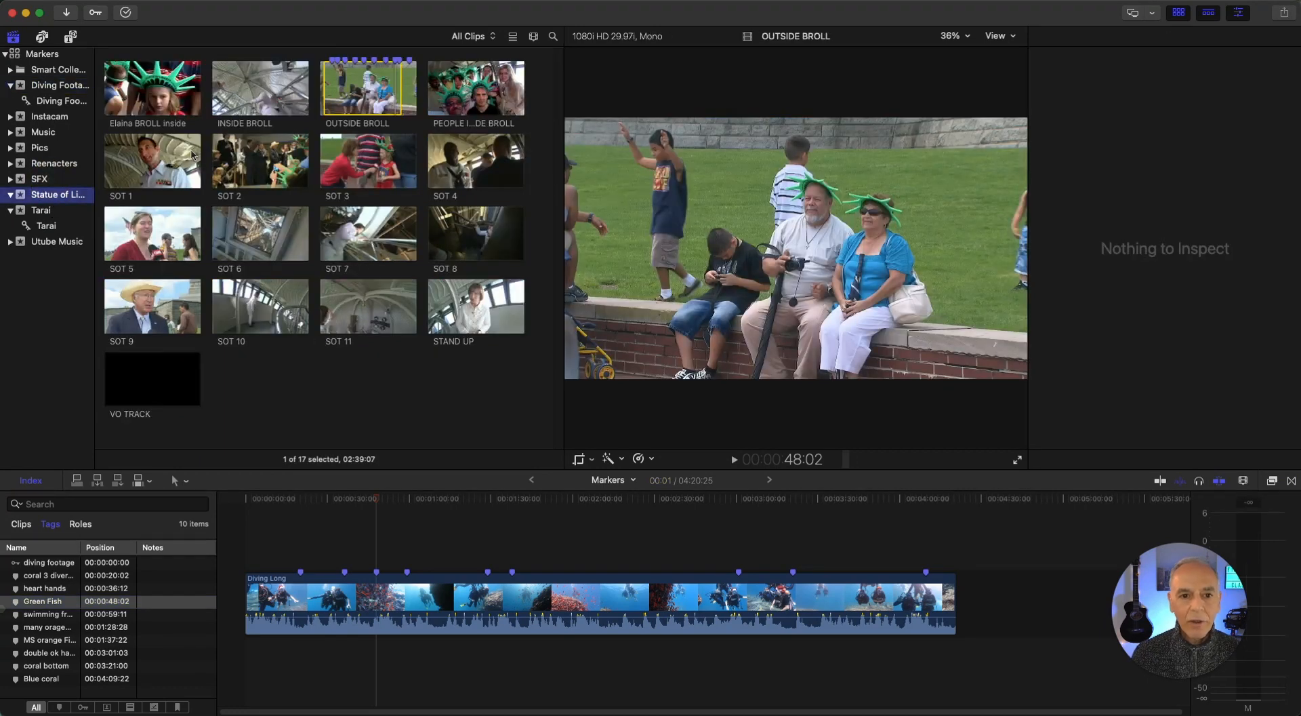
pyautogui.click(343, 90)
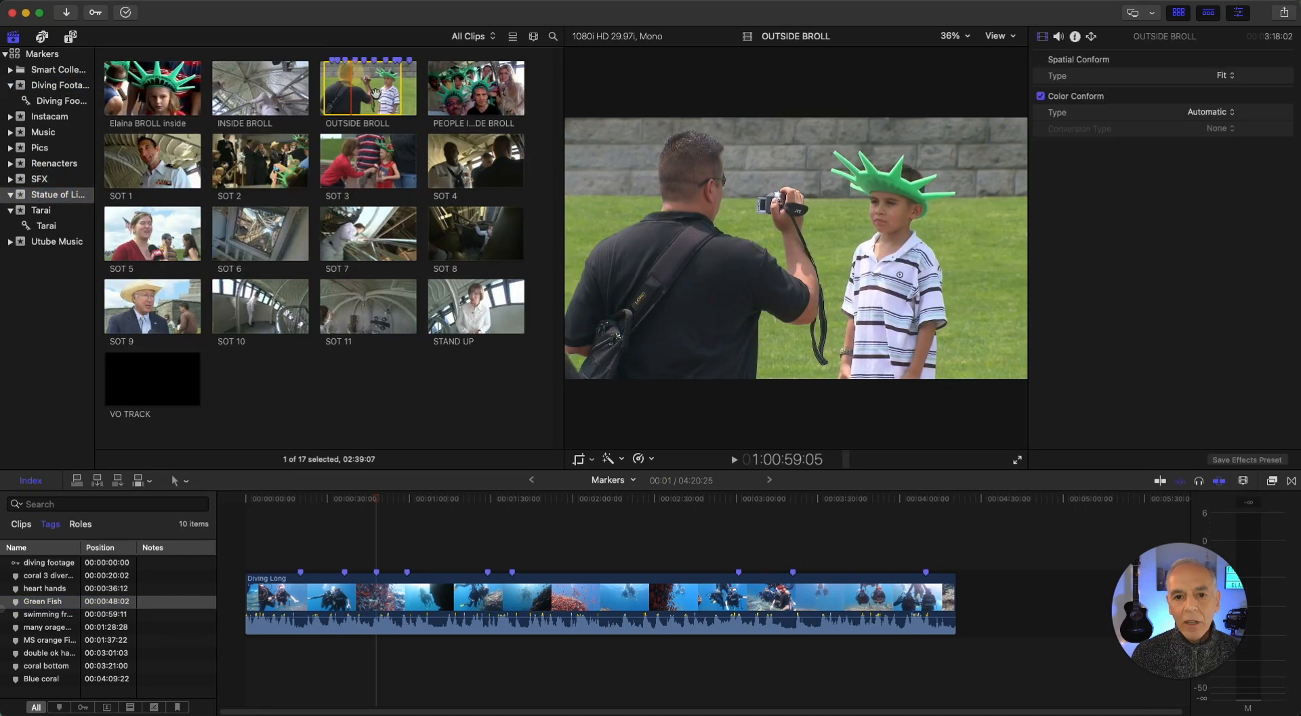
pyautogui.click(342, 91)
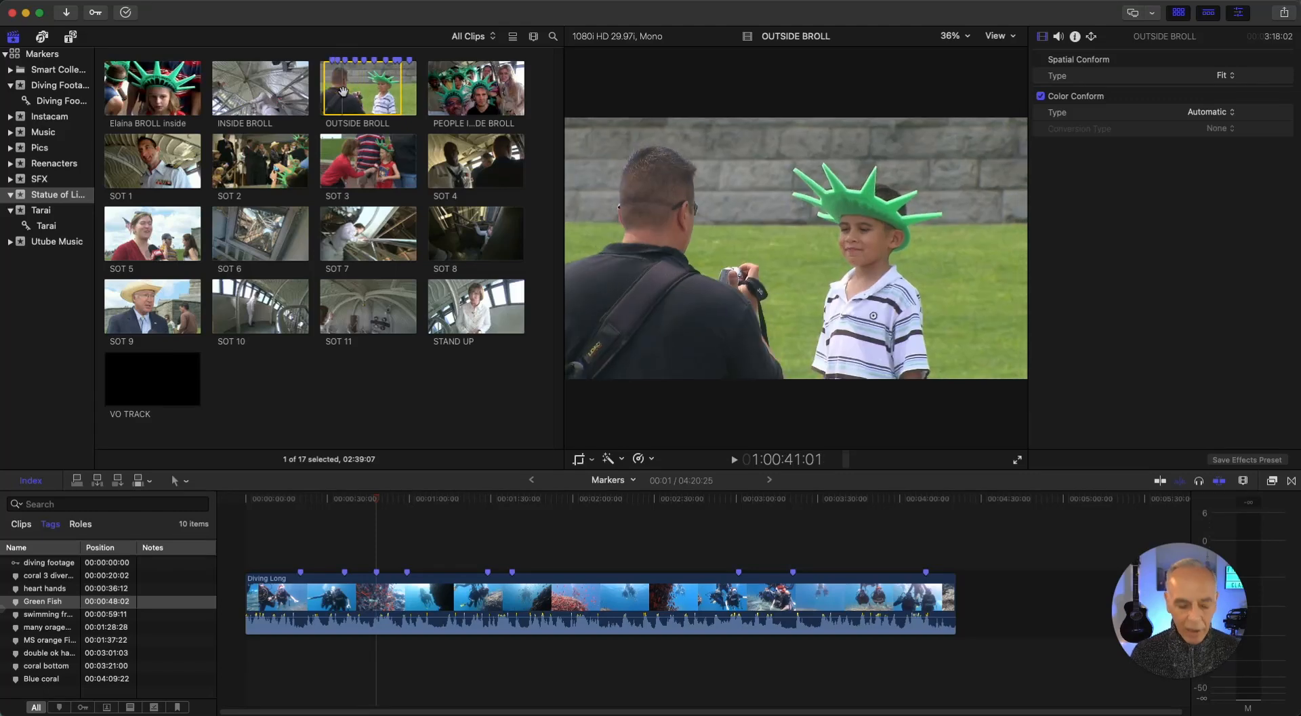
pyautogui.press('i')
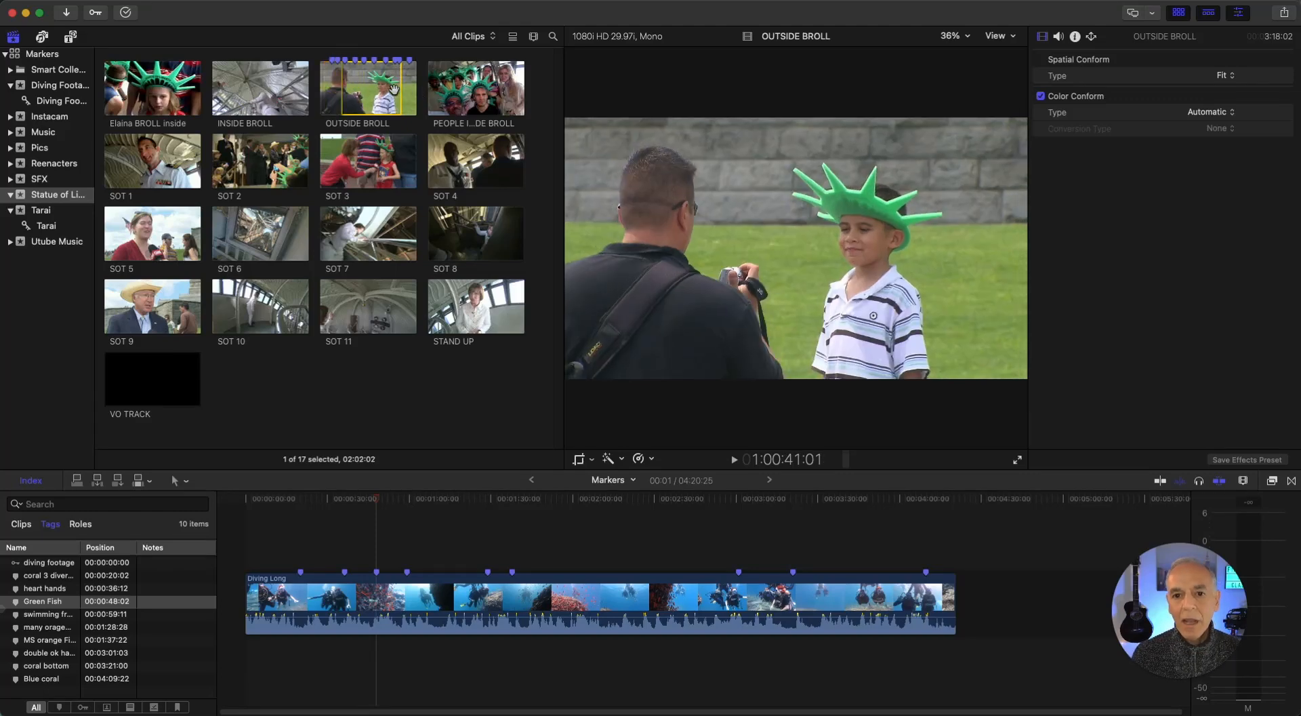
pyautogui.press('o')
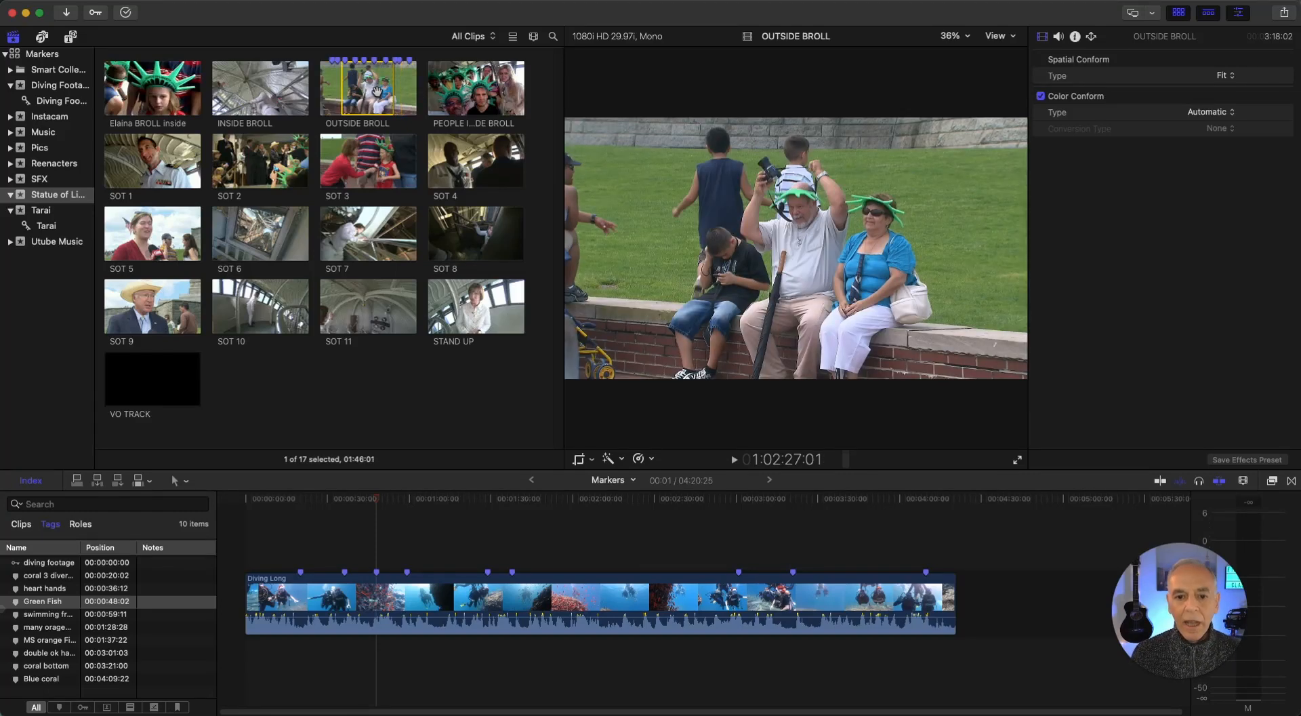
pyautogui.click(393, 500)
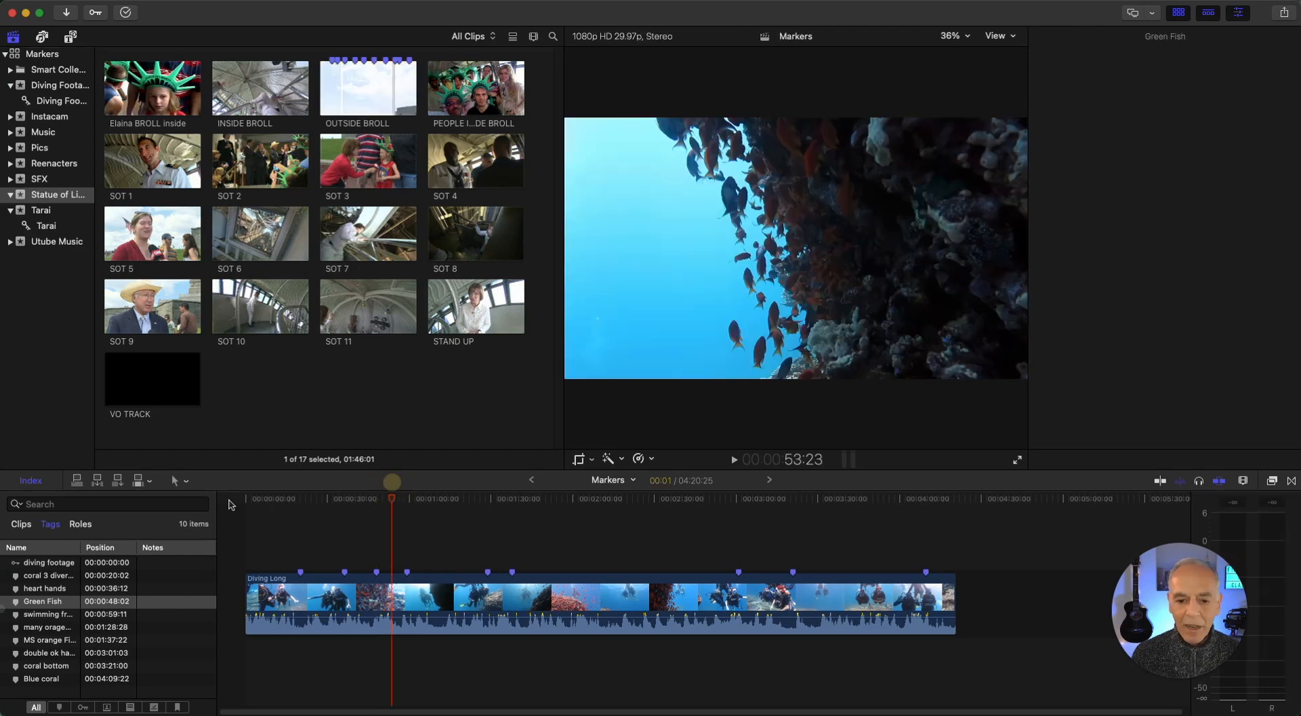
pyautogui.click(76, 480)
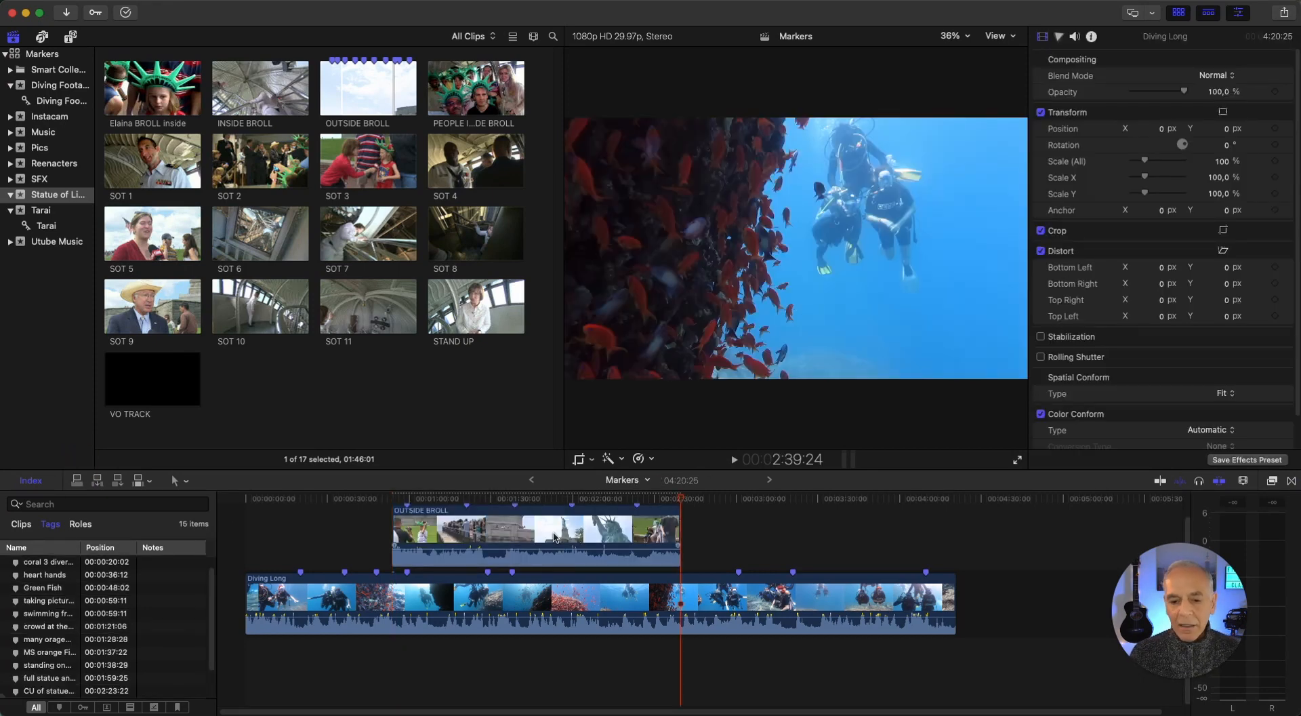
# Select the connected OUTSIDE BROLL clip and jump to its markers "full statue and base" and "standing on observation deck"
pyautogui.click(505, 534)
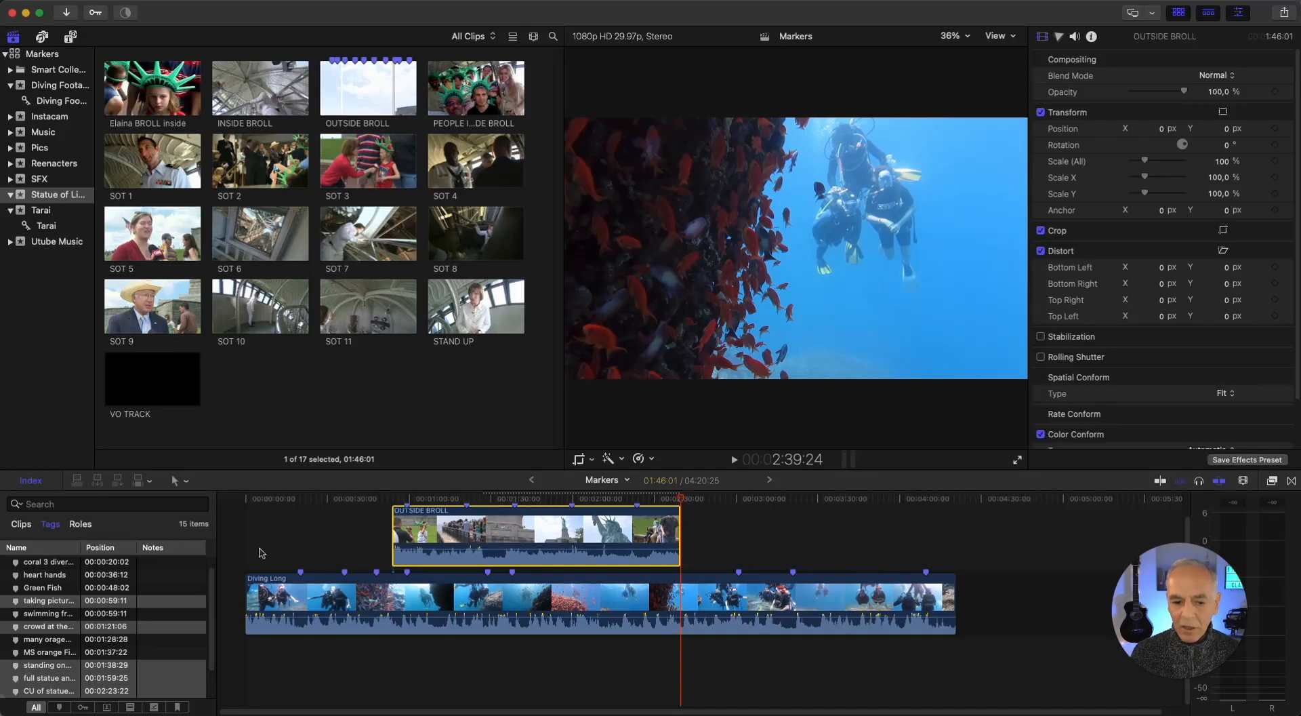
pyautogui.click(29, 679)
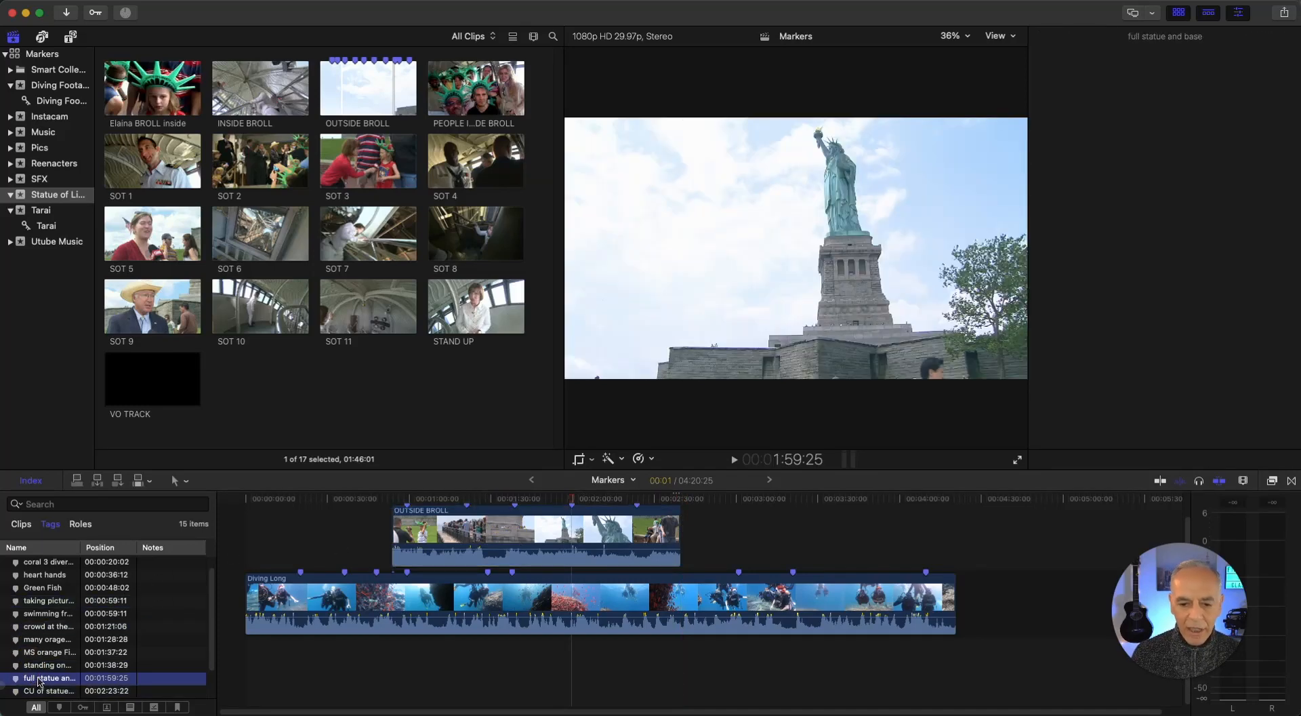
pyautogui.click(48, 665)
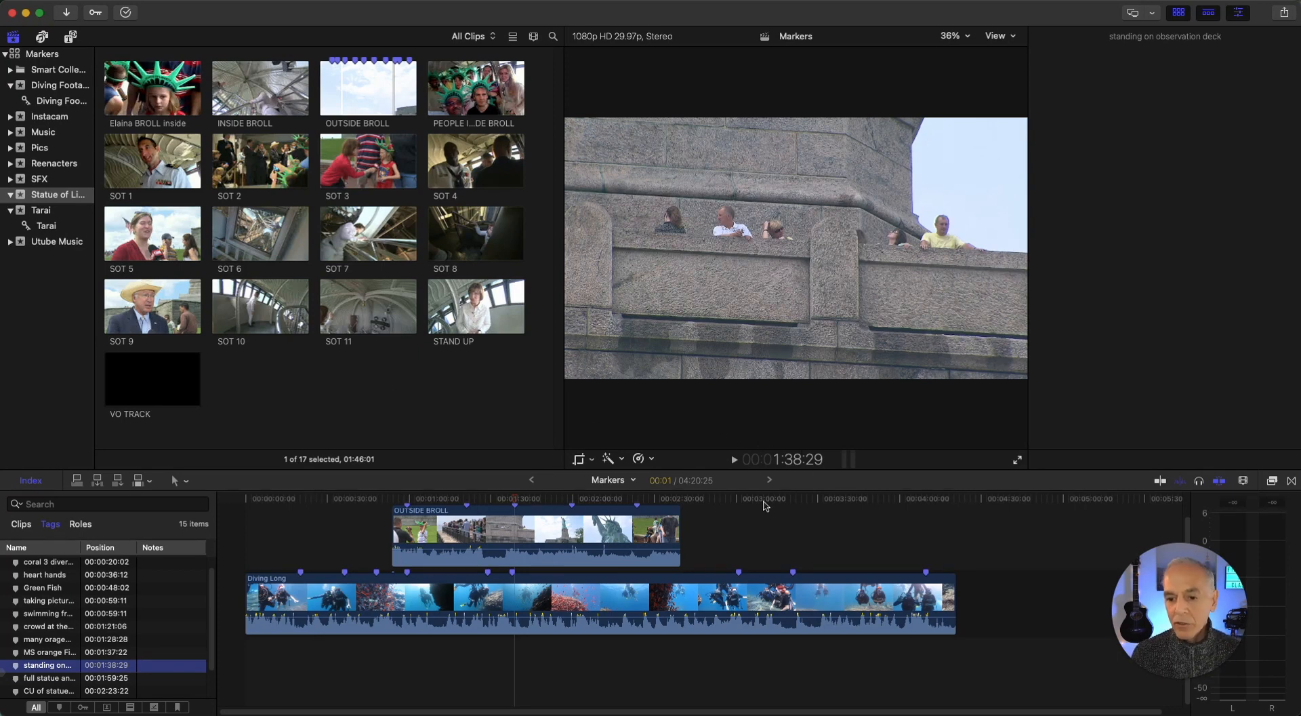
# Add a to-do marker named "change shot" to the Diving Long timeline clip at about 3:32:26
pyautogui.moveTo(764, 501); pyautogui.dragTo(827, 504)
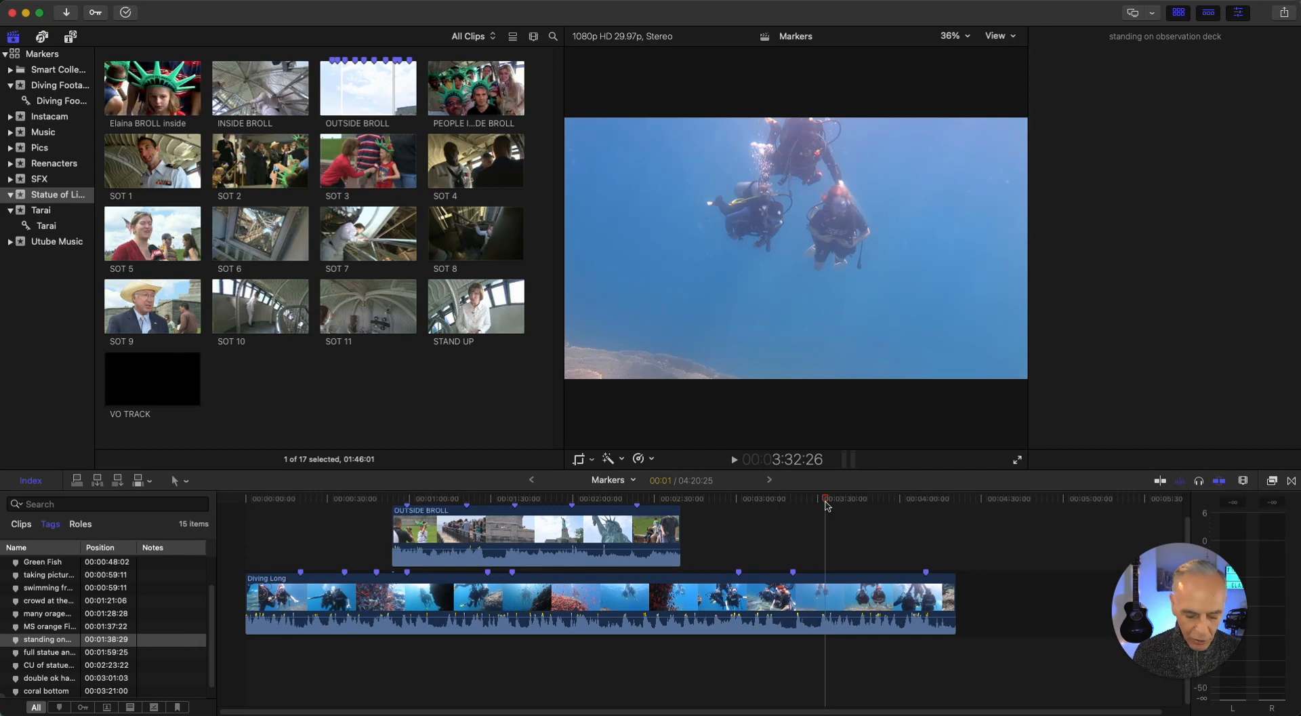
pyautogui.press('m')
pyautogui.press('m')
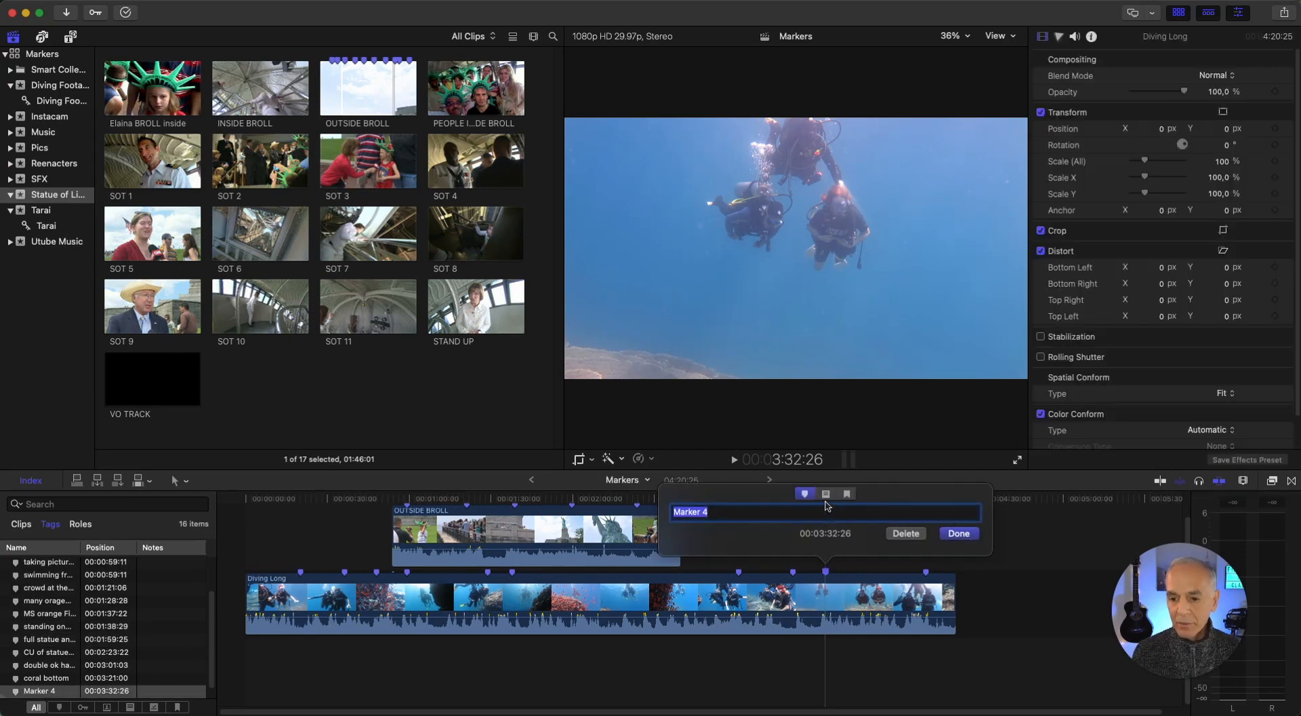
pyautogui.write('change shot')
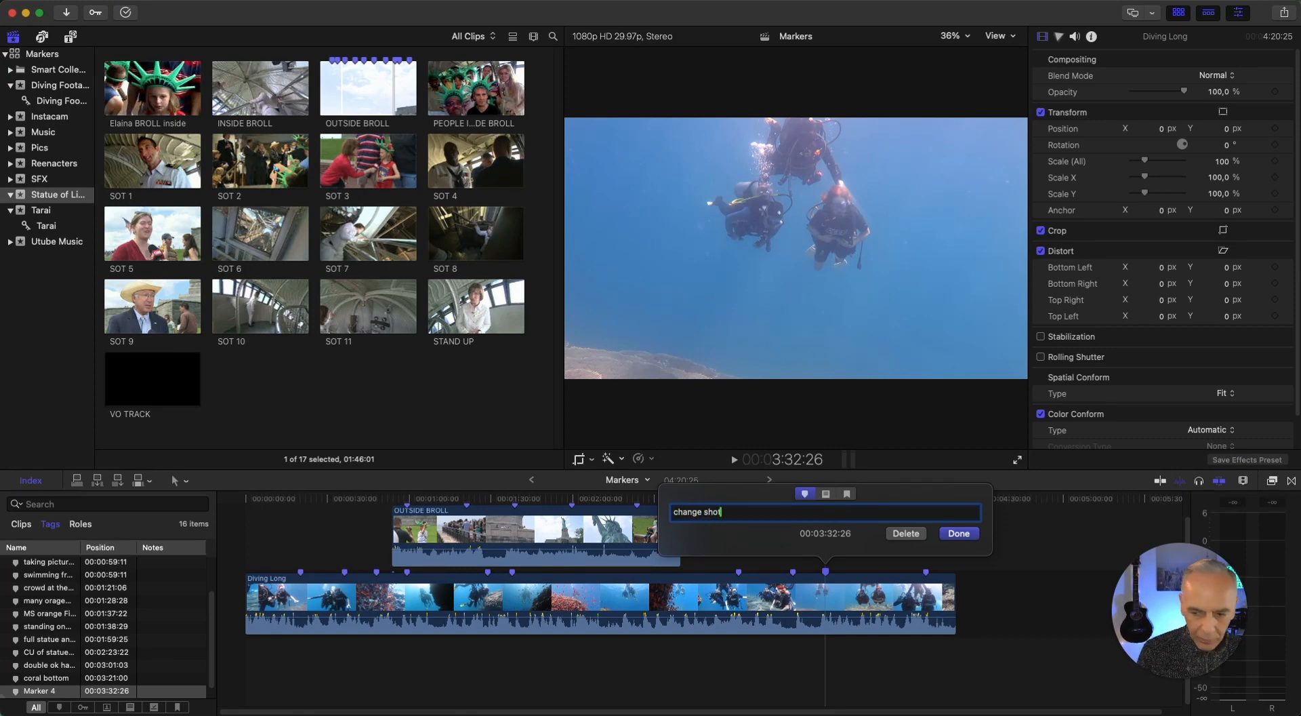
pyautogui.click(826, 495)
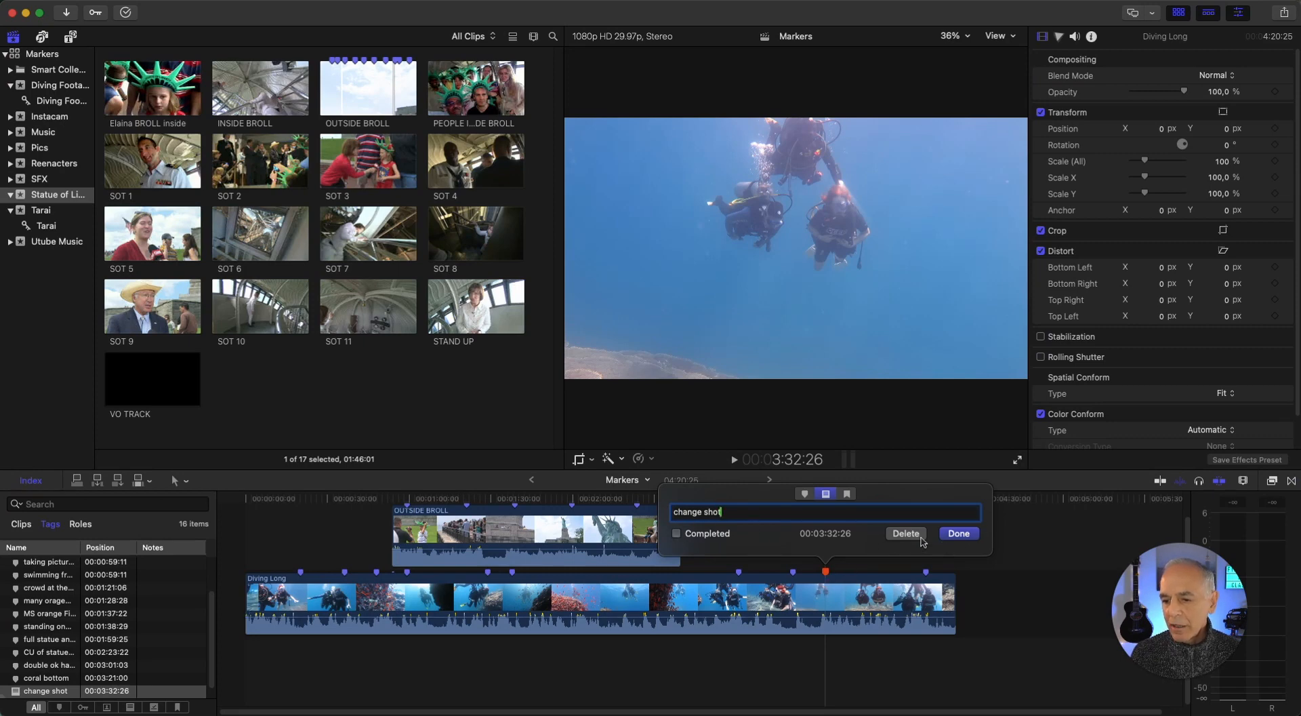
pyautogui.click(958, 534)
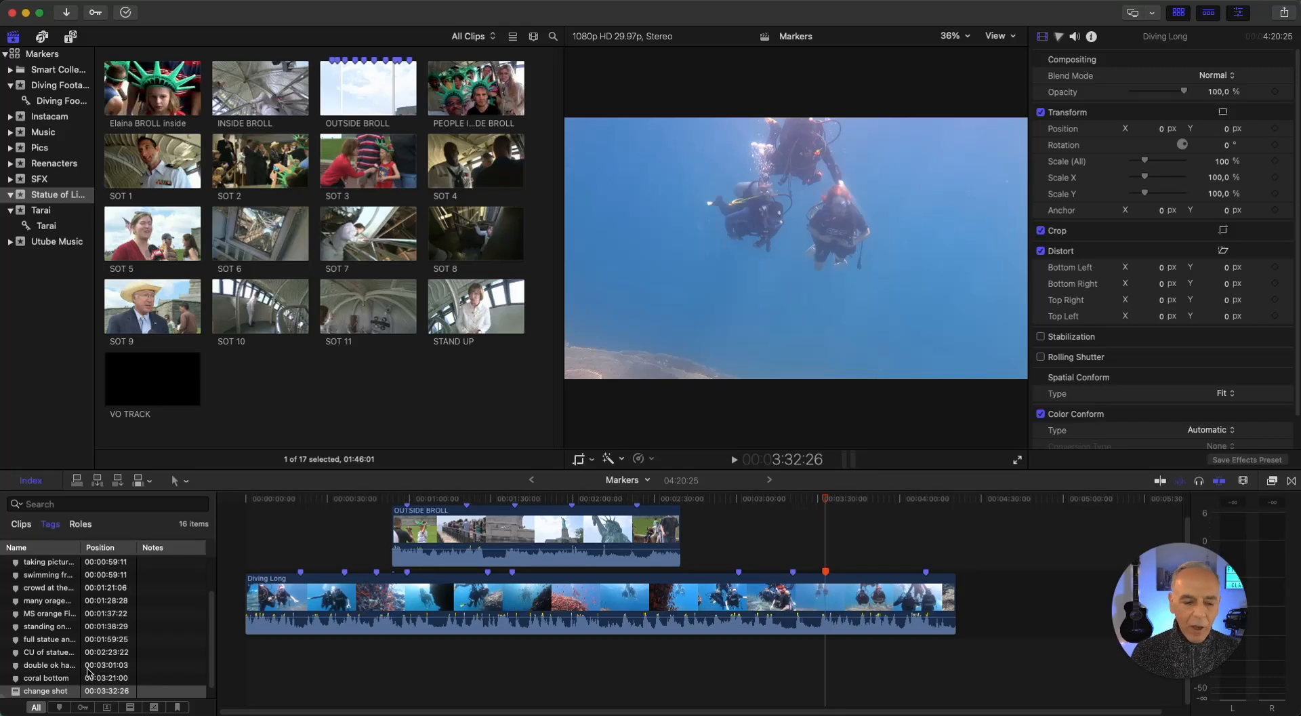
# Reopen the "change shot" to-do marker on Diving Long and mark it as completed
pyautogui.click(43, 694)
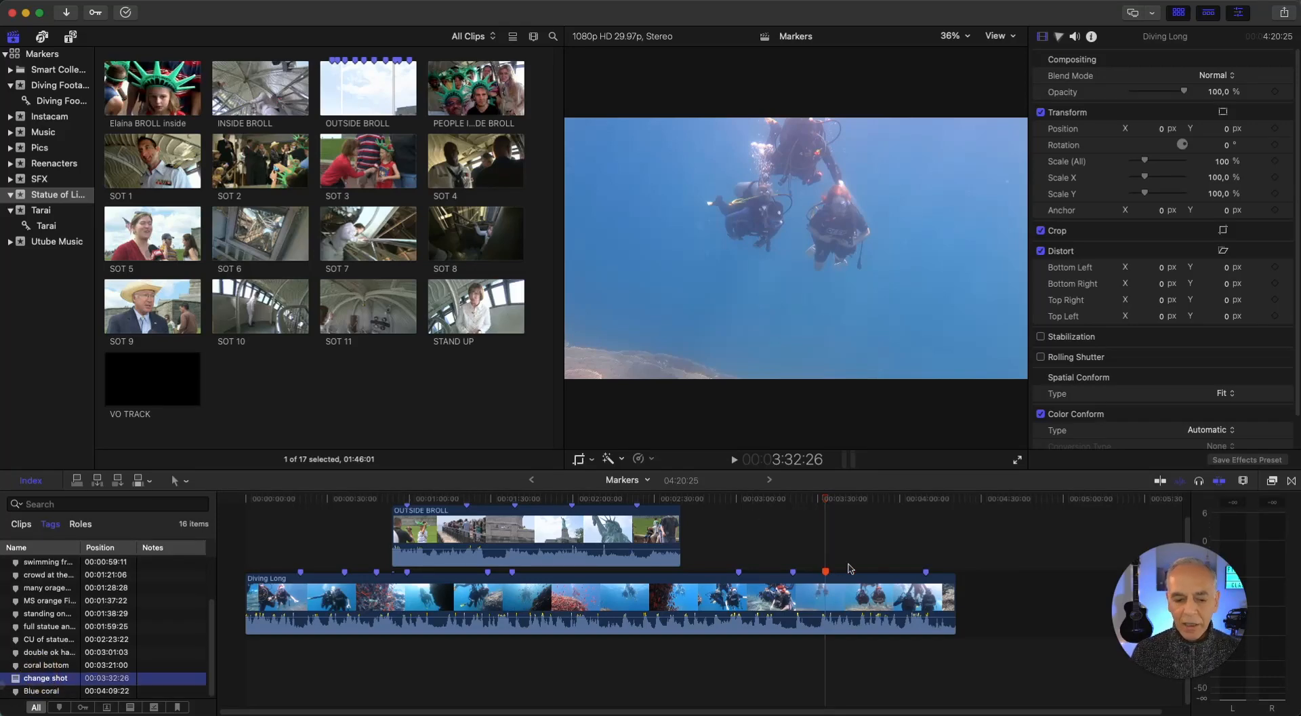
pyautogui.doubleClick(825, 573)
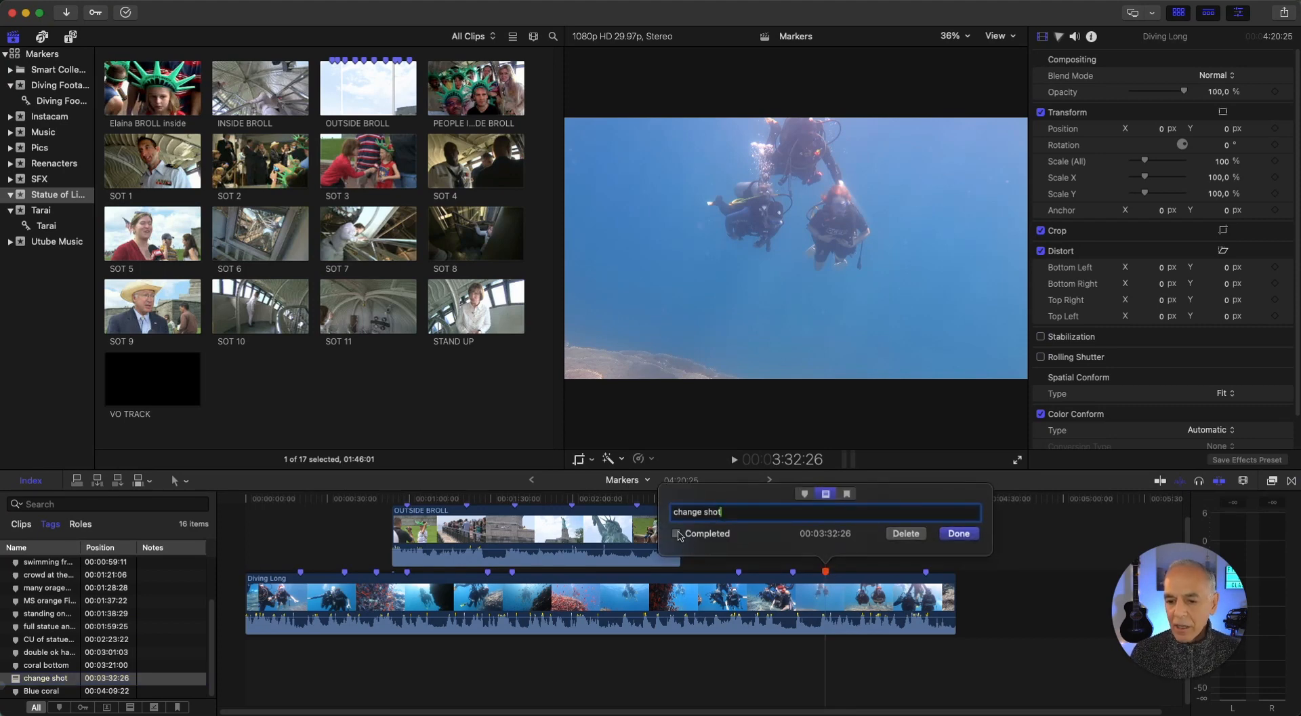
pyautogui.click(676, 533)
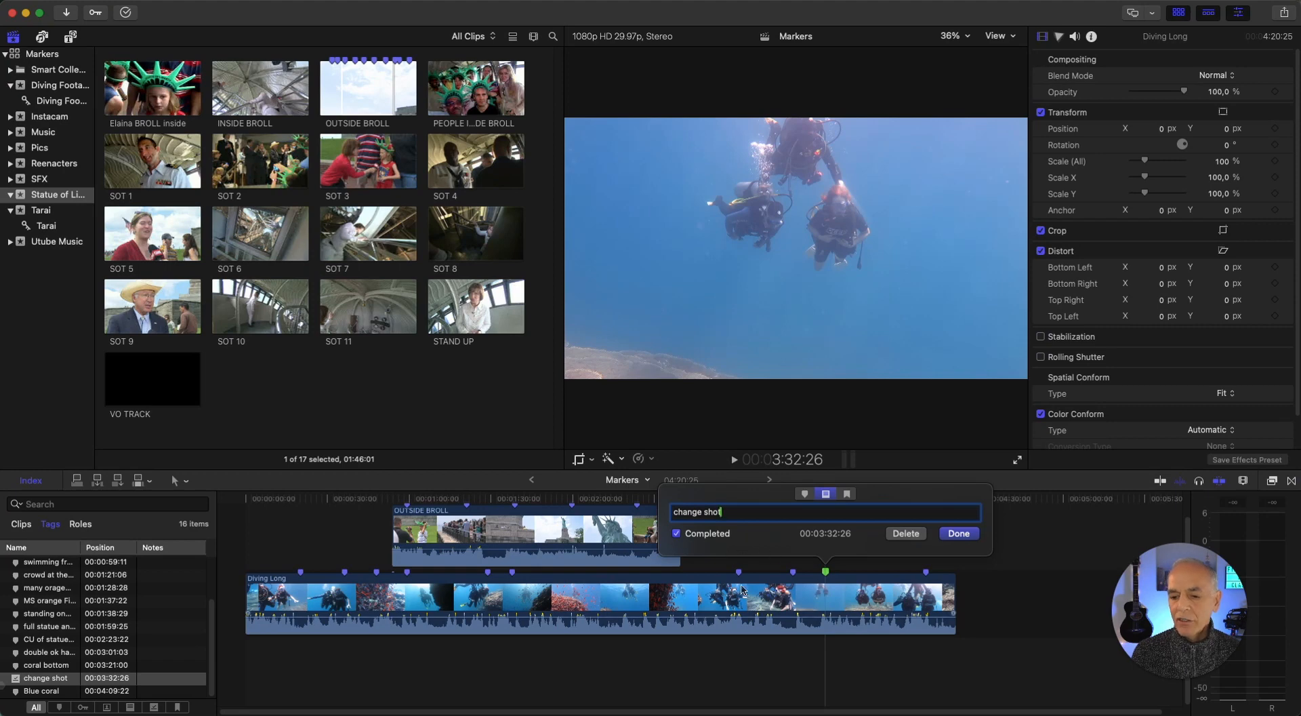
pyautogui.click(1003, 595)
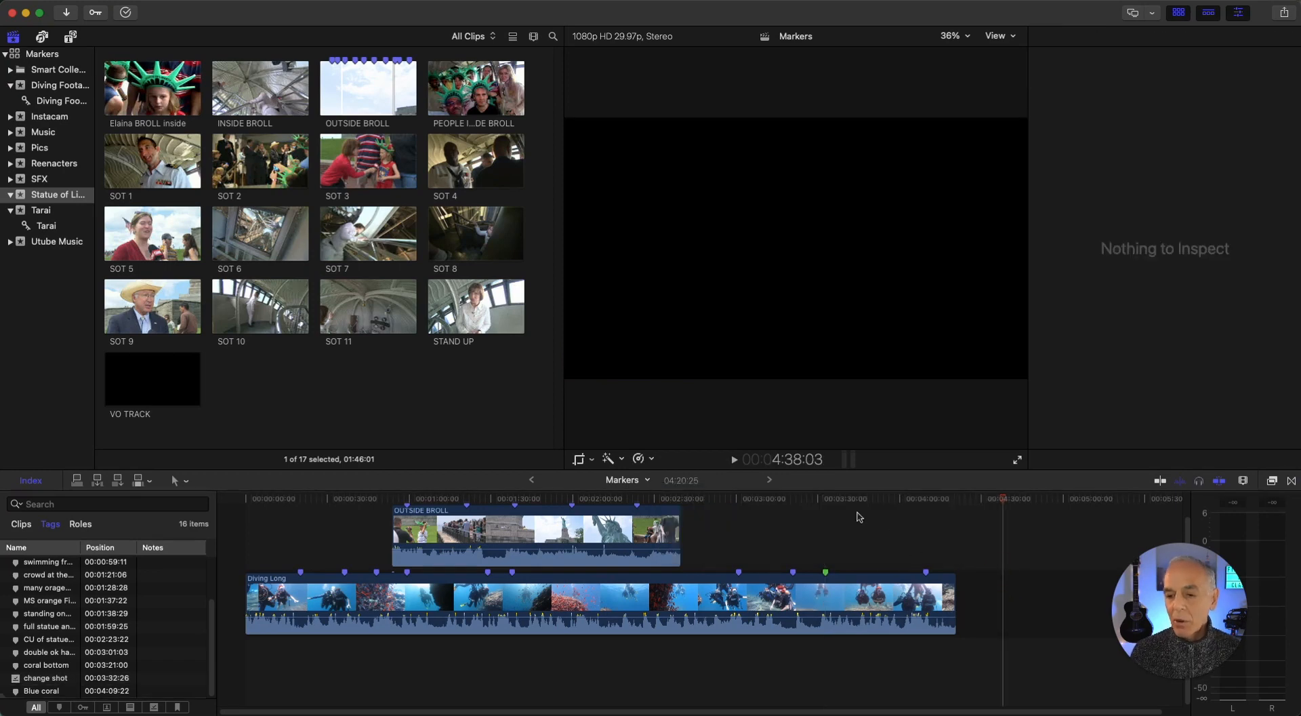
# Add a to-do marker named "put effect" to the Diving Long timeline clip at 3:50:24 and mark it as completed
pyautogui.click(835, 500)
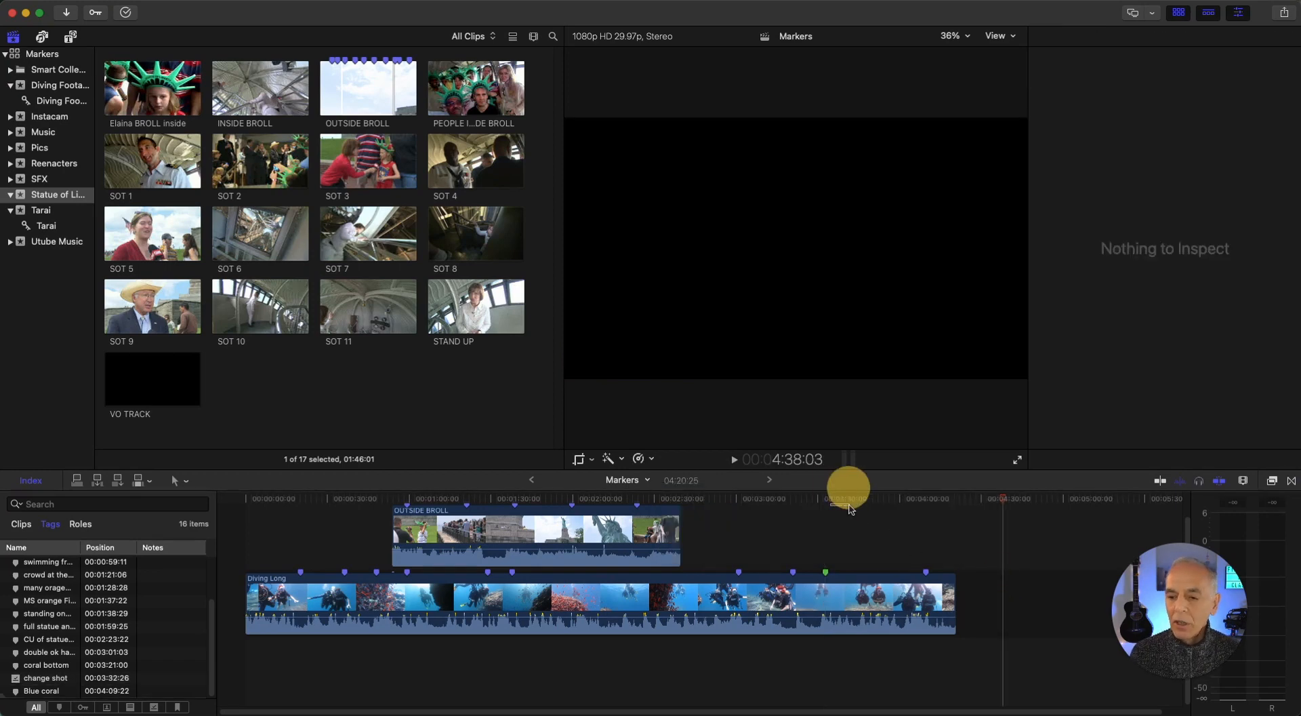
pyautogui.click(849, 501)
pyautogui.moveTo(852, 502); pyautogui.dragTo(874, 503)
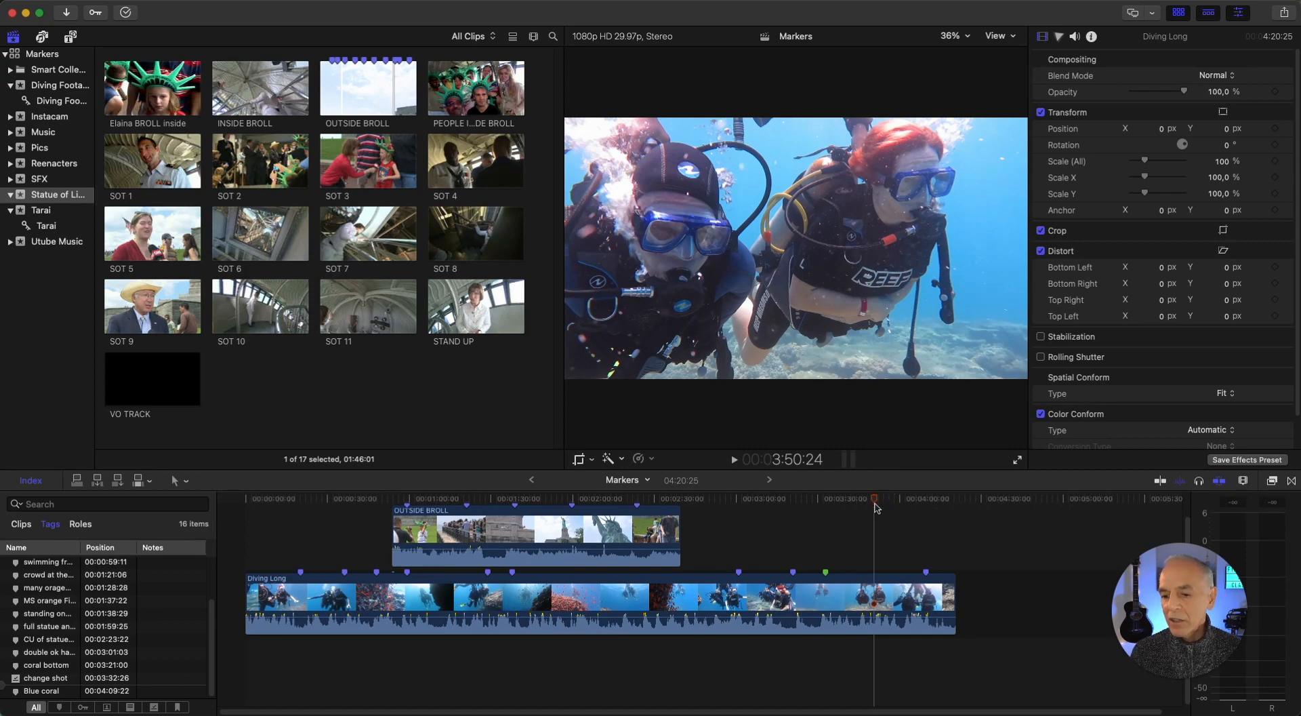
pyautogui.press('m')
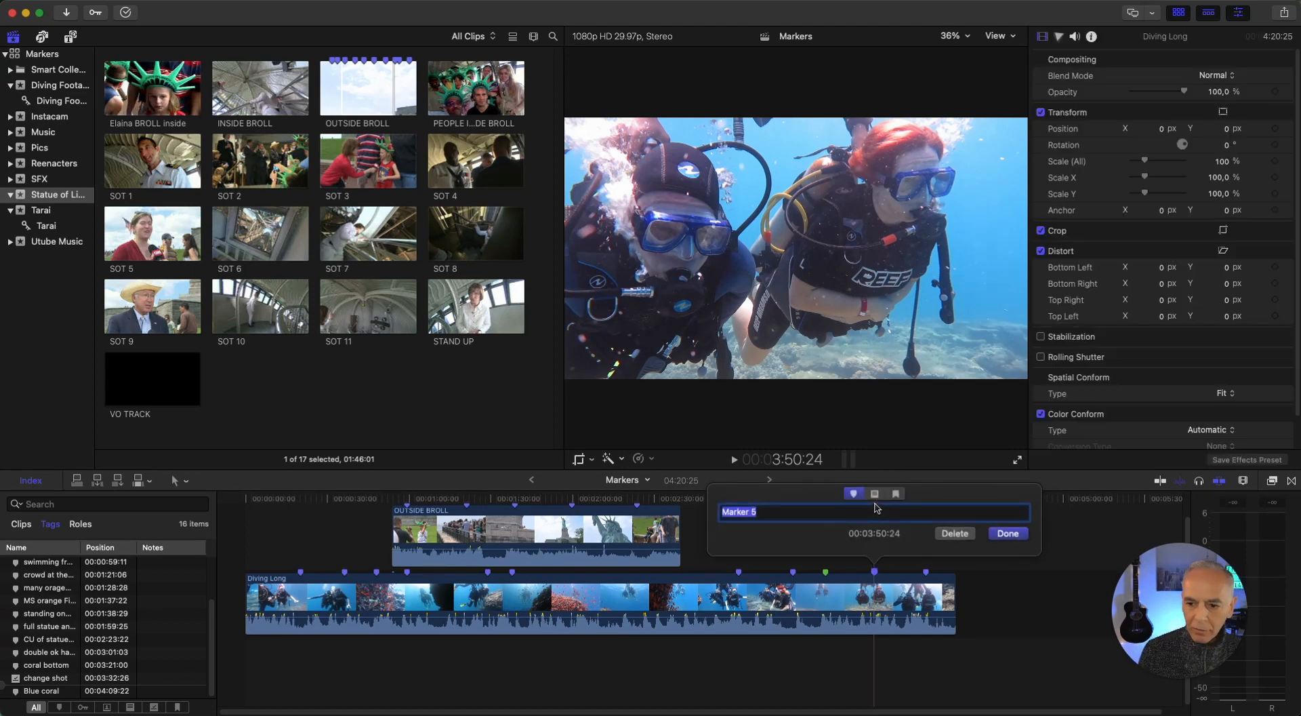
pyautogui.write('put effect')
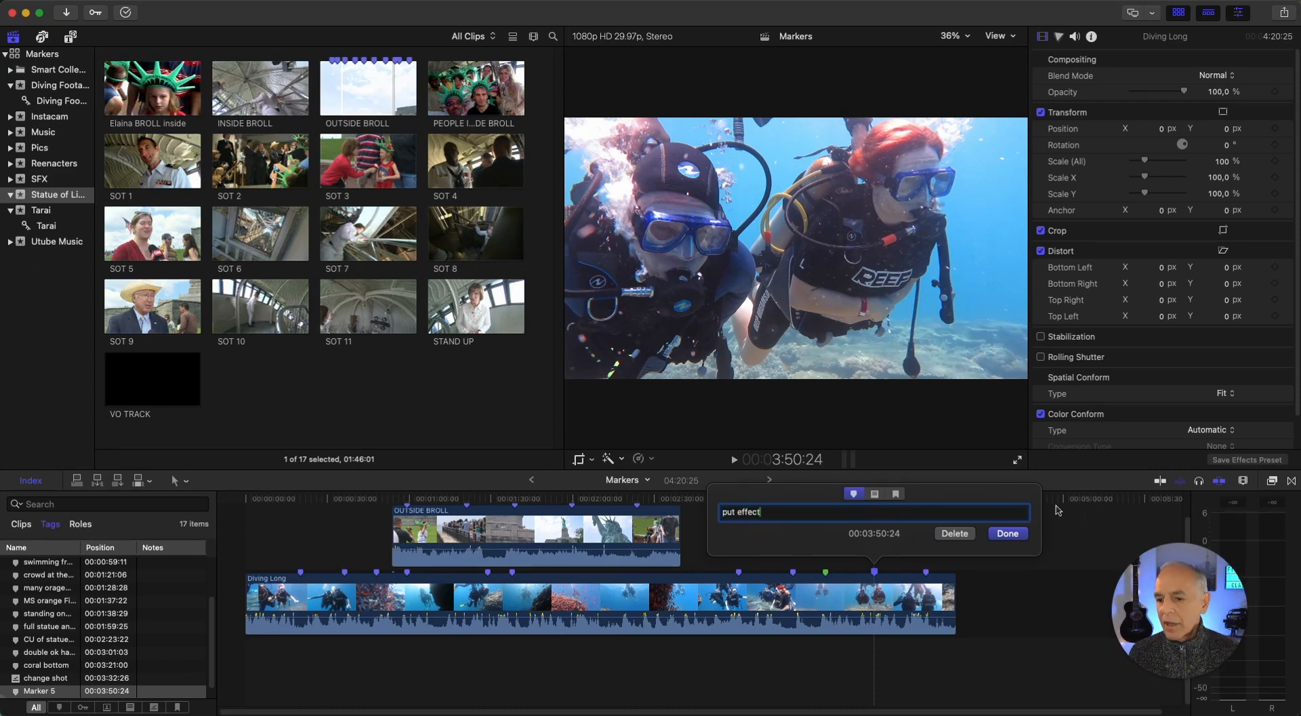
pyautogui.click(875, 496)
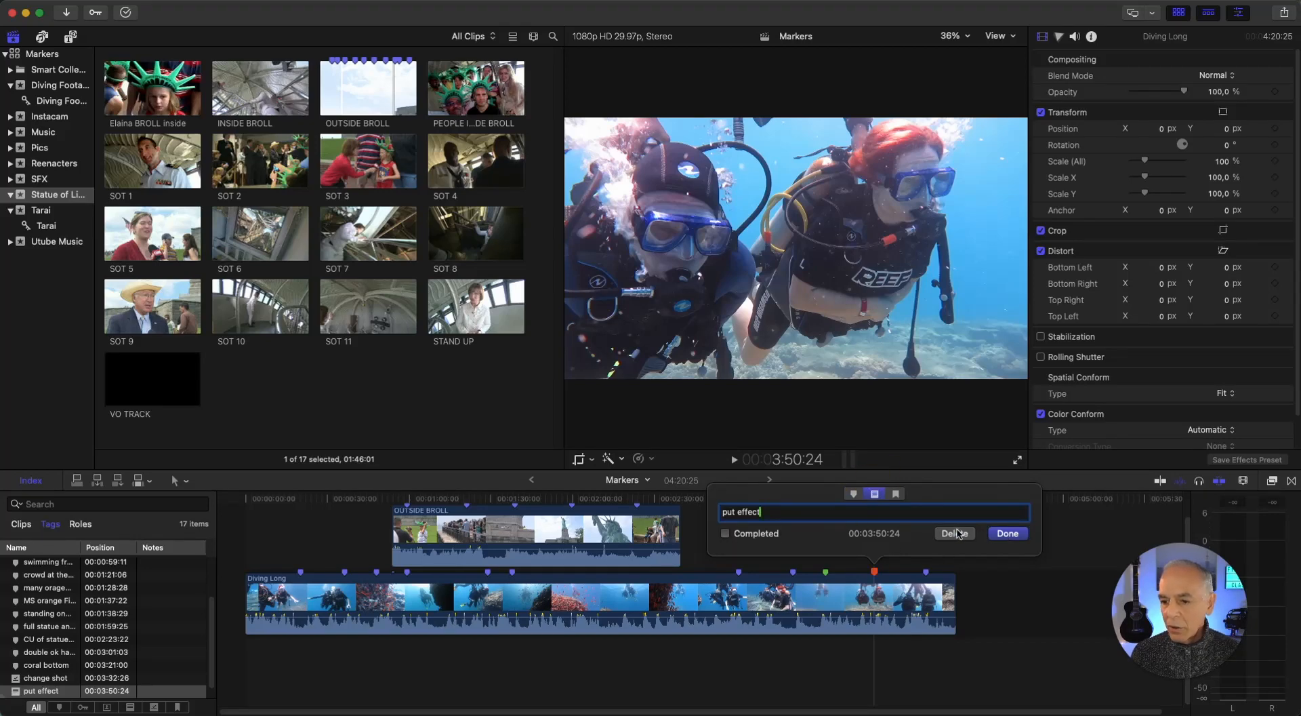
pyautogui.click(1008, 533)
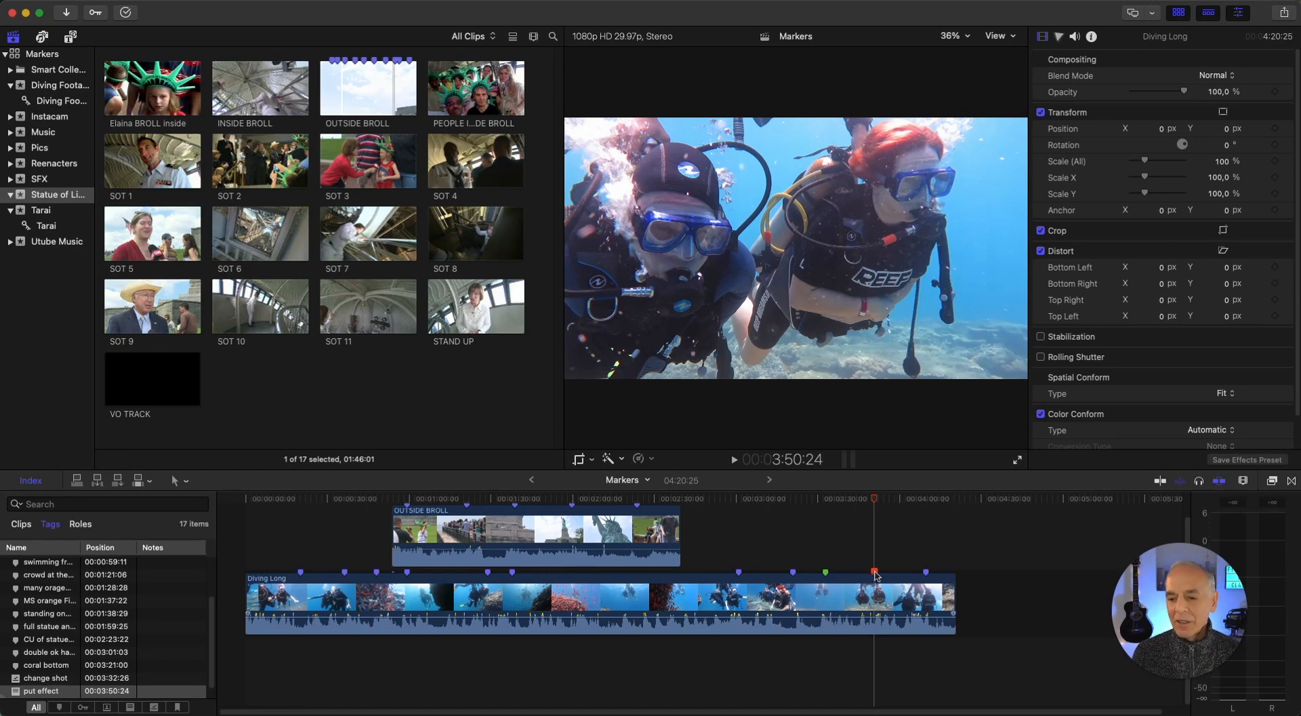
pyautogui.doubleClick(875, 572)
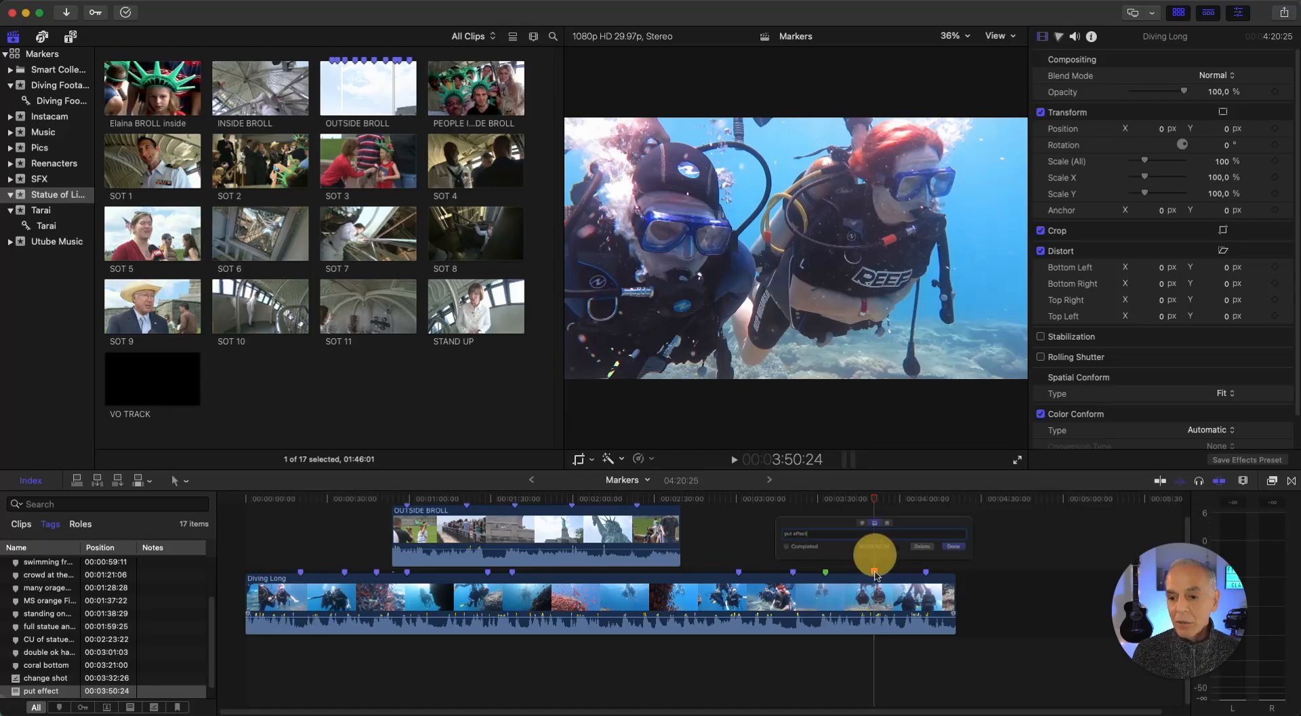
pyautogui.click(725, 534)
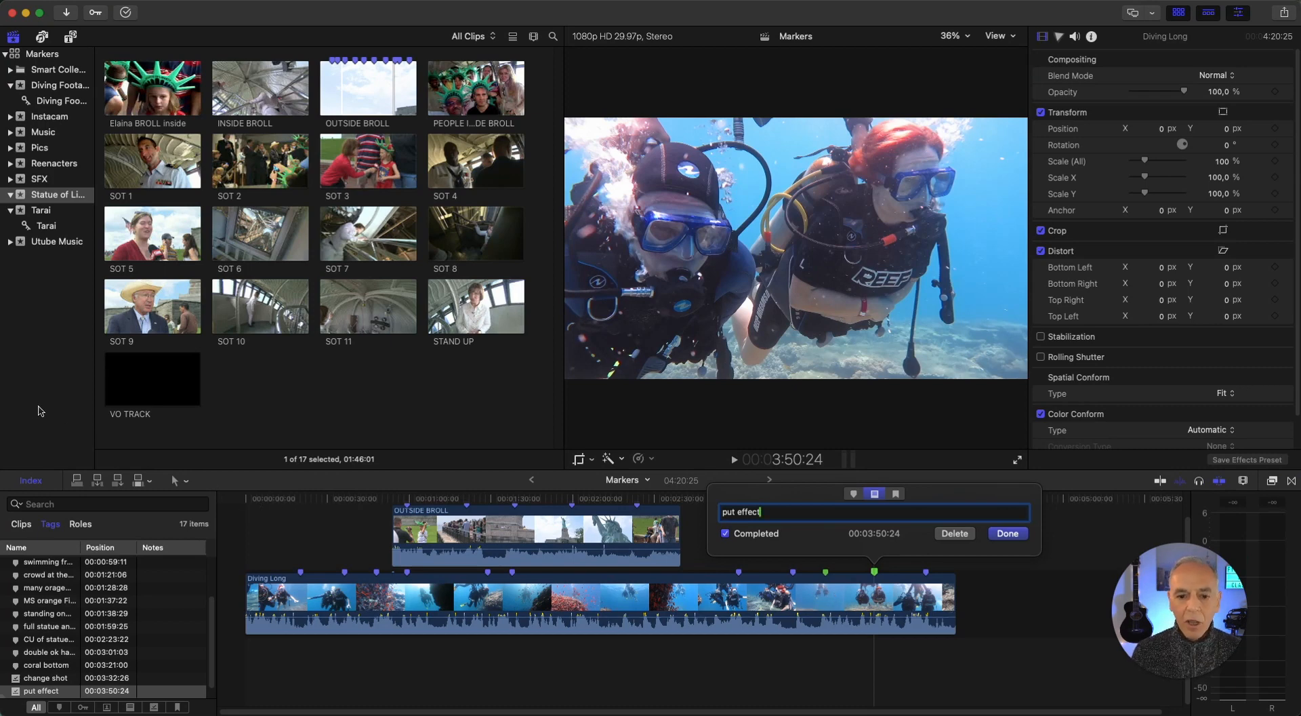
# Open the "many orage Fish" marker from the timeline index and the "heart hands" marker on Diving Long, closing each without changes
pyautogui.click(15, 588)
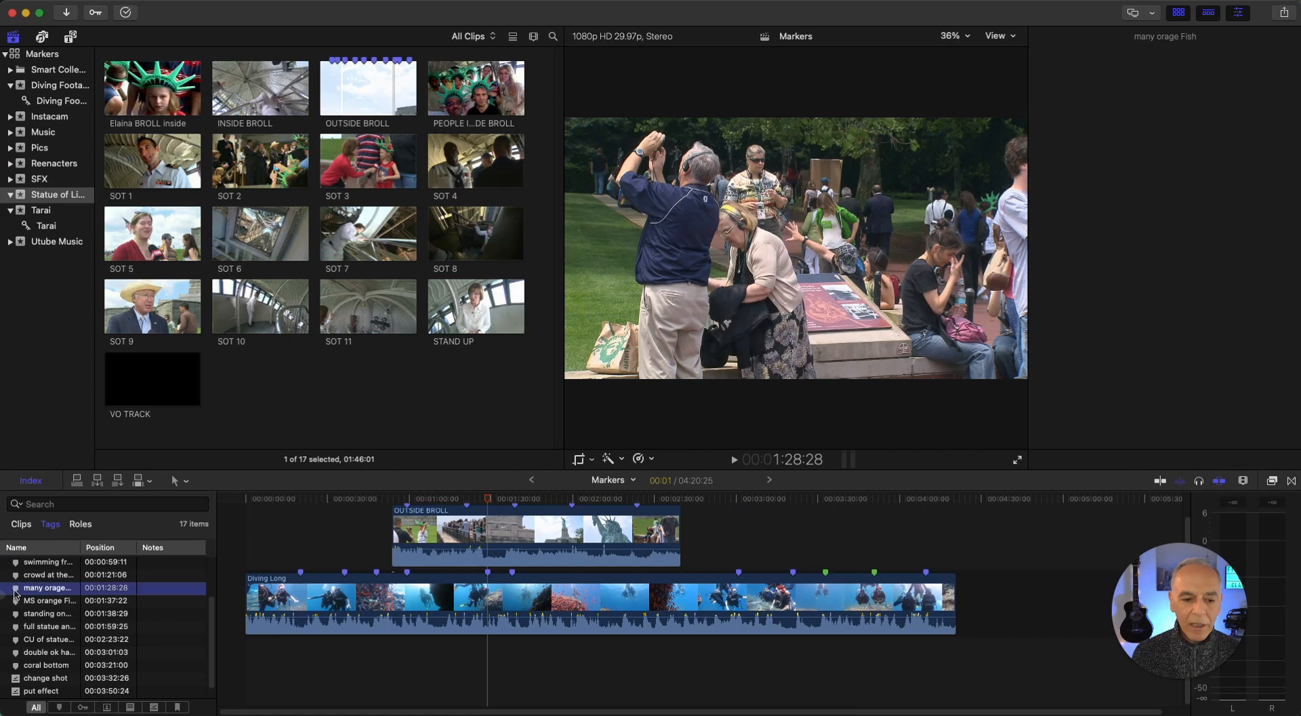
pyautogui.doubleClick(15, 588)
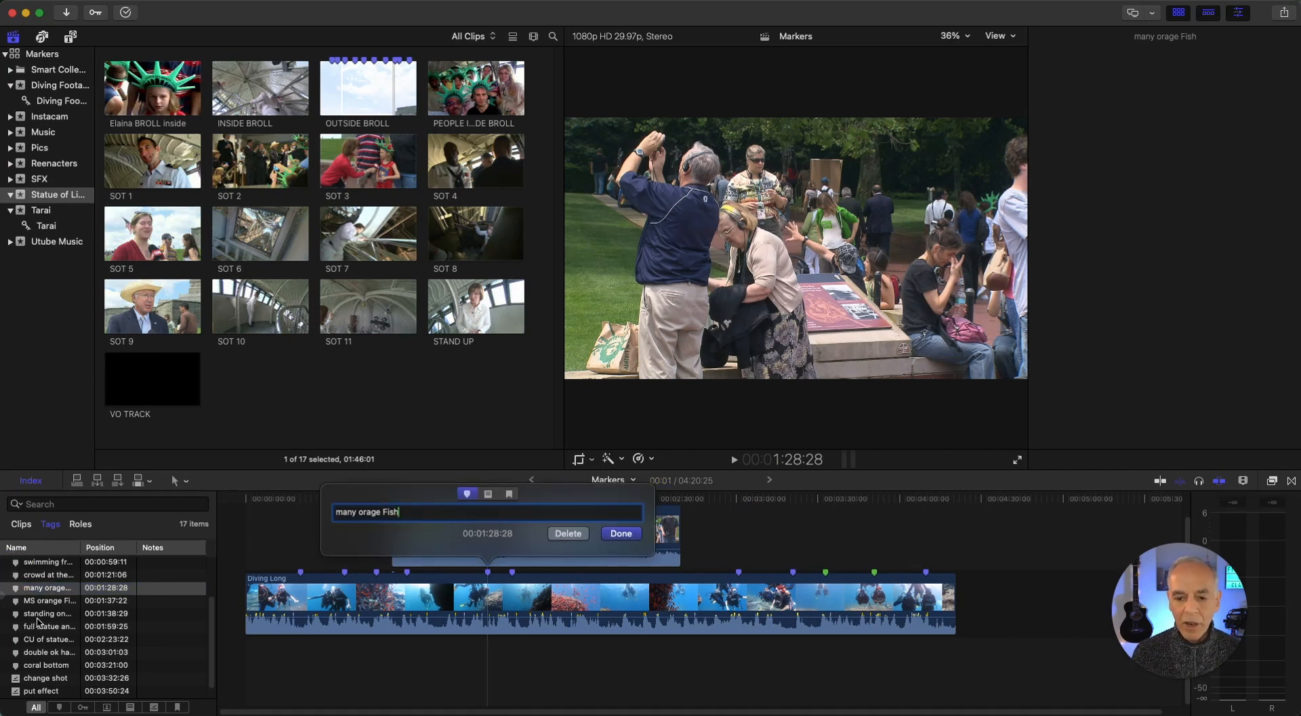
pyautogui.click(622, 533)
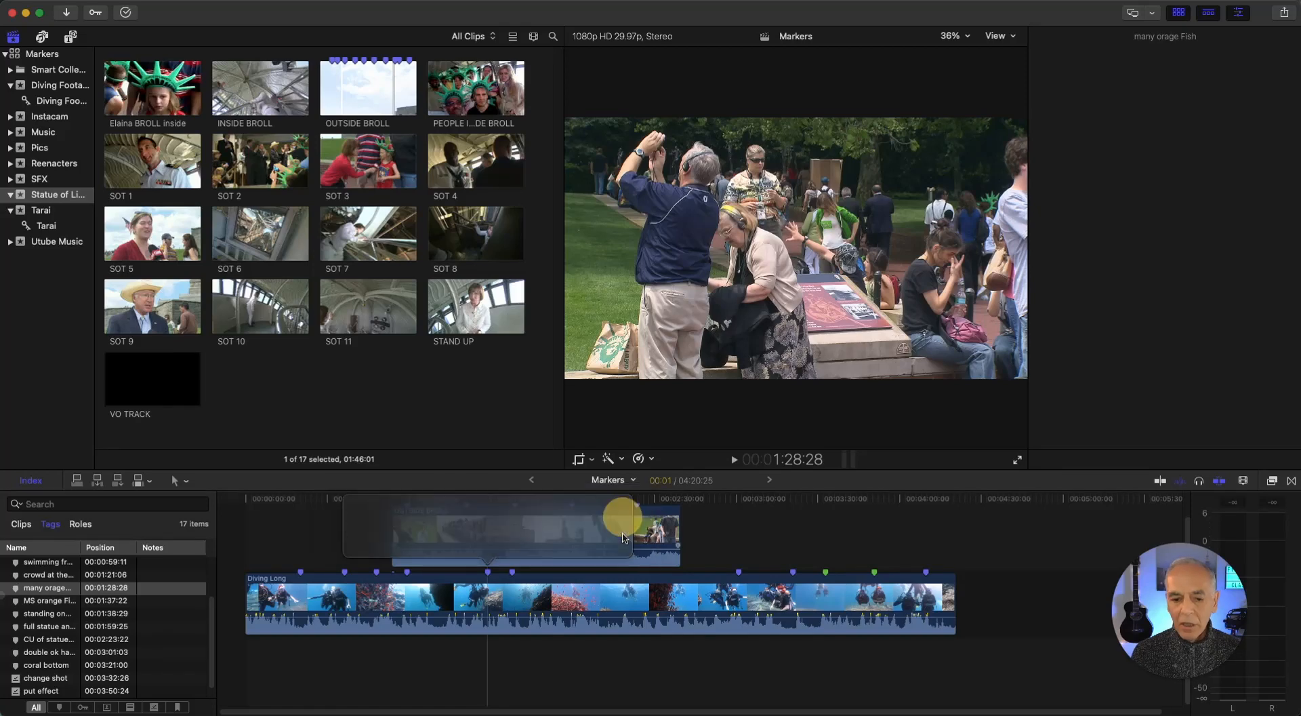
pyautogui.doubleClick(345, 572)
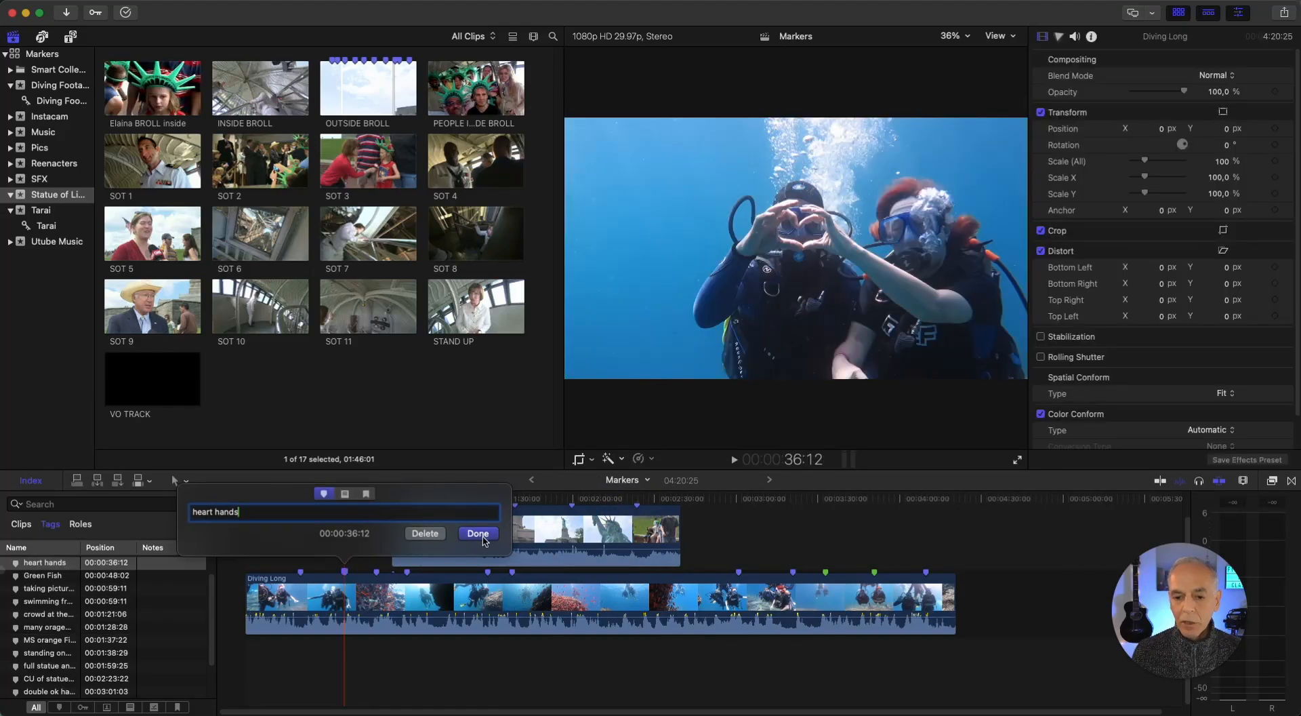
pyautogui.click(482, 535)
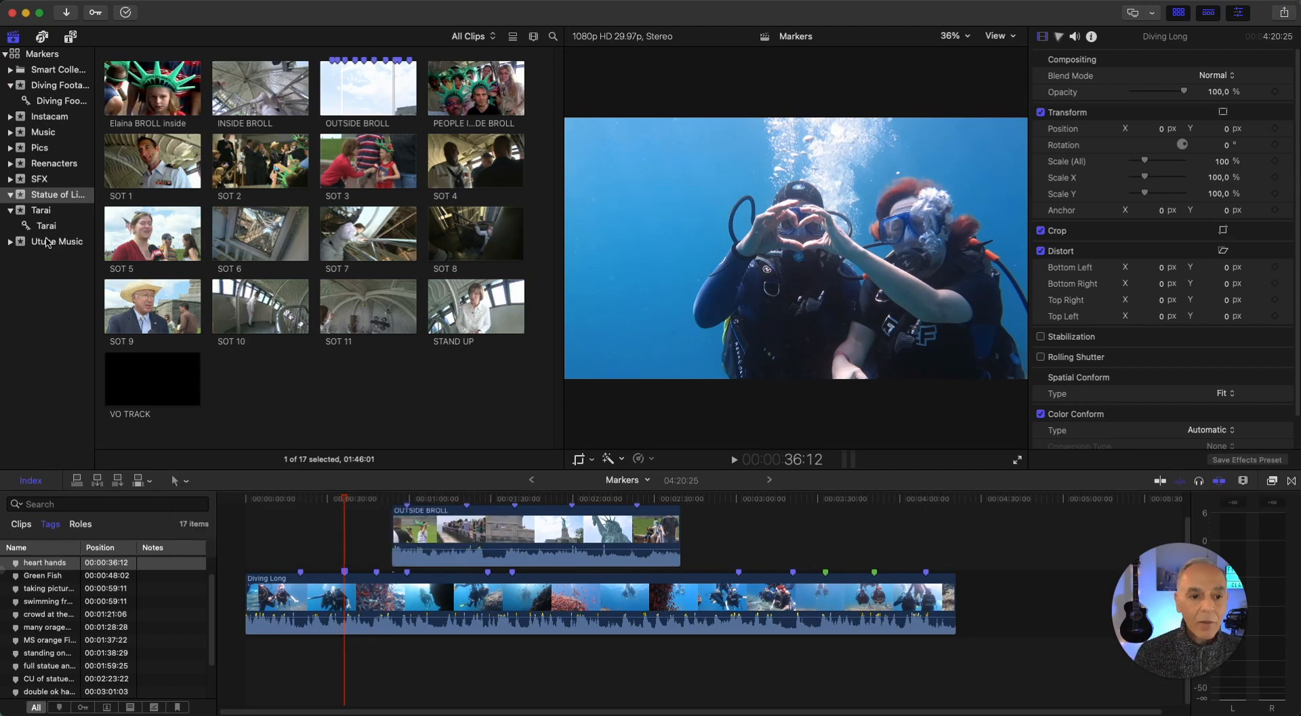
# Show the Utube Music event as a list and jump to the "good lyrics" marker of the American Idle - RKVC track
pyautogui.click(49, 242)
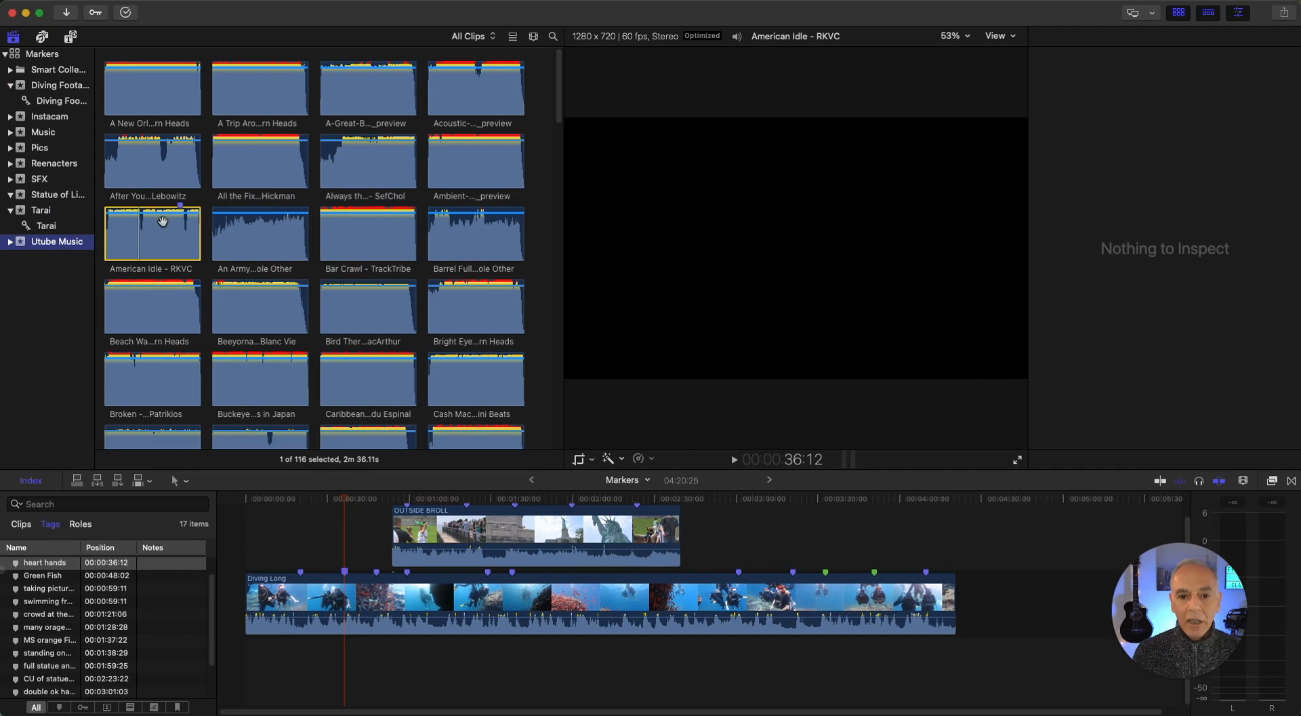
pyautogui.click(160, 237)
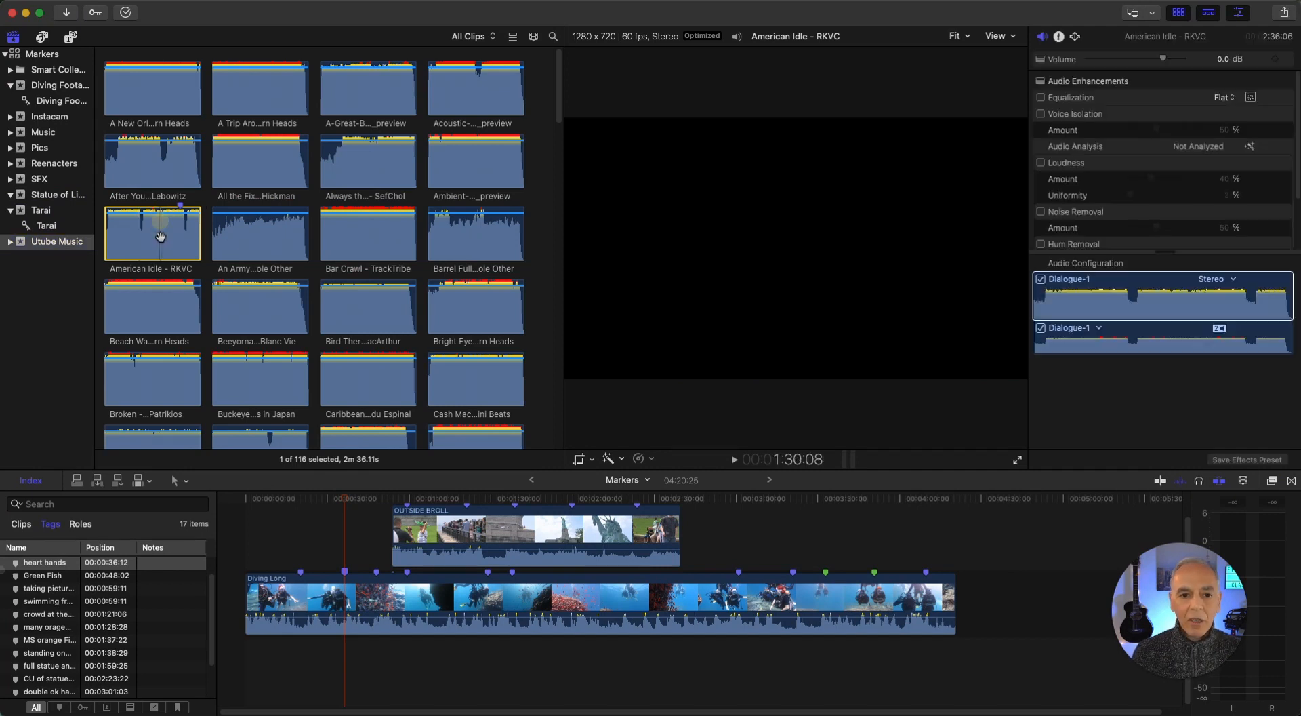
pyautogui.click(513, 37)
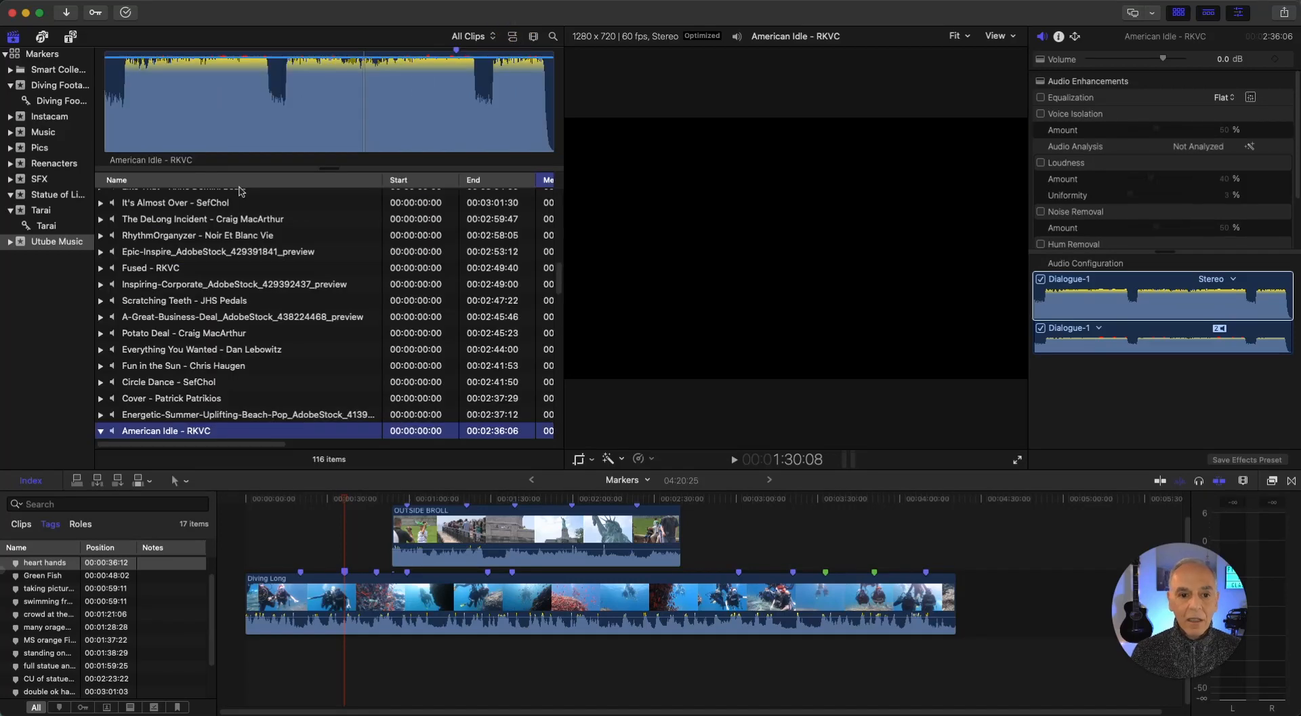
pyautogui.scroll(-5, 294, 355)
pyautogui.scroll(3, 295, 356)
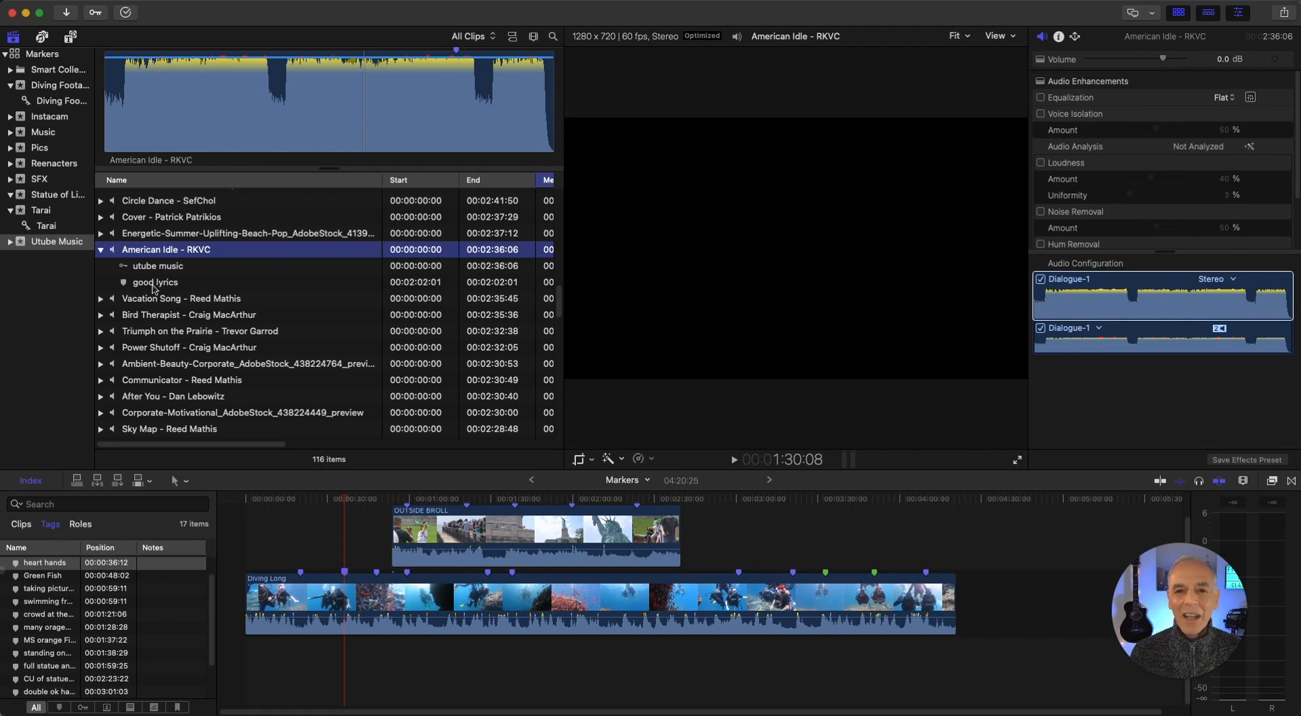
pyautogui.click(154, 282)
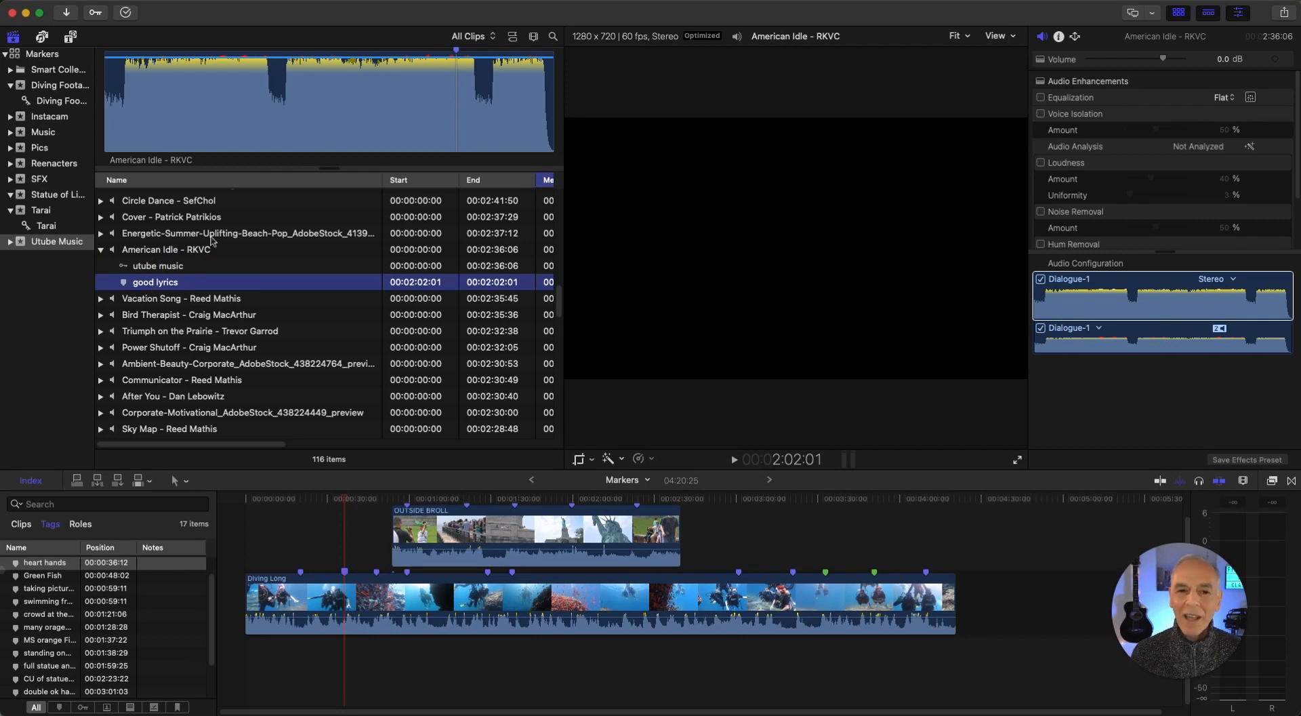
# Add a marker named "good beat" to the American Idle - RKVC browser clip at 39:05
pyautogui.click(218, 100)
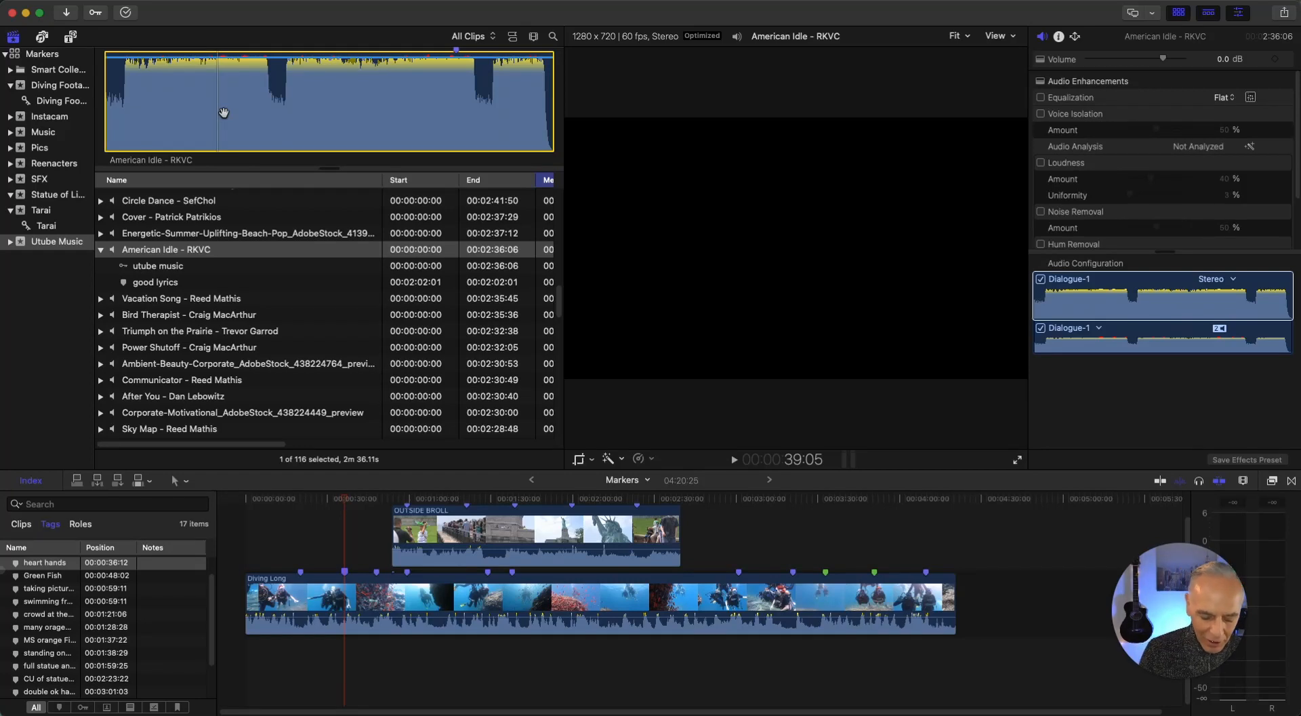
pyautogui.press('m')
pyautogui.write('m')
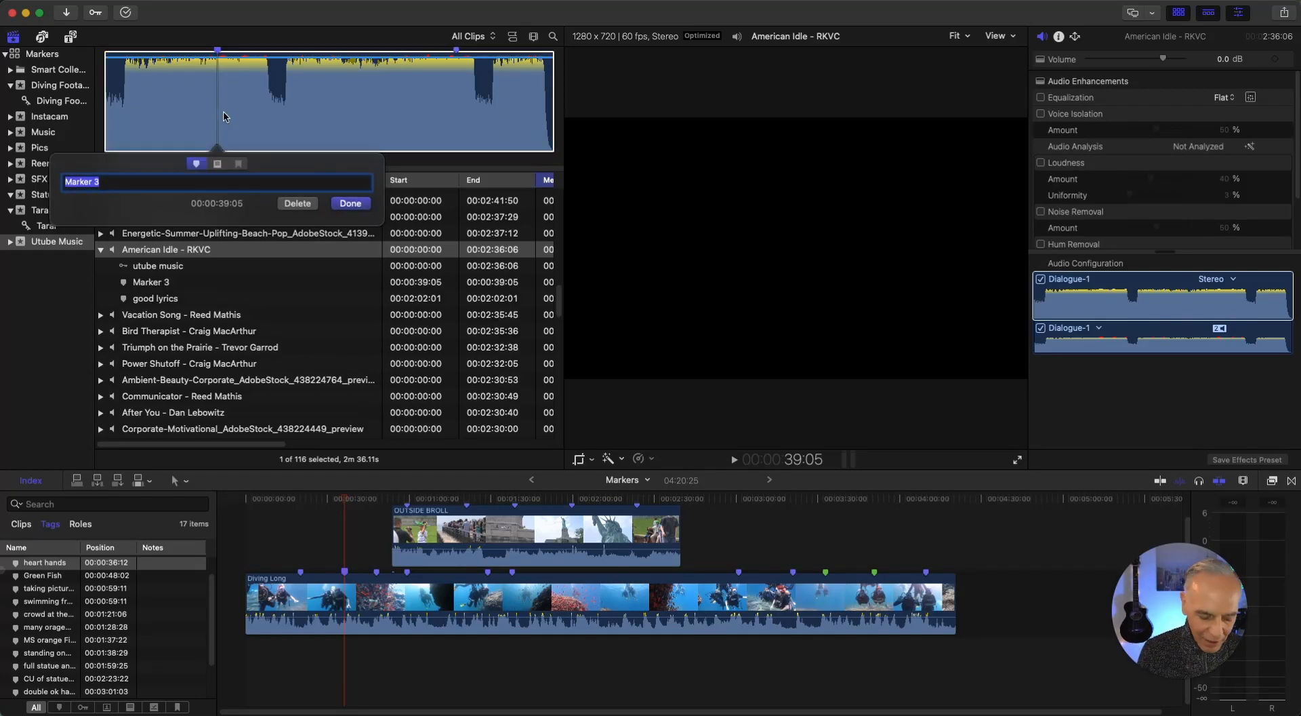
pyautogui.write('good beat')
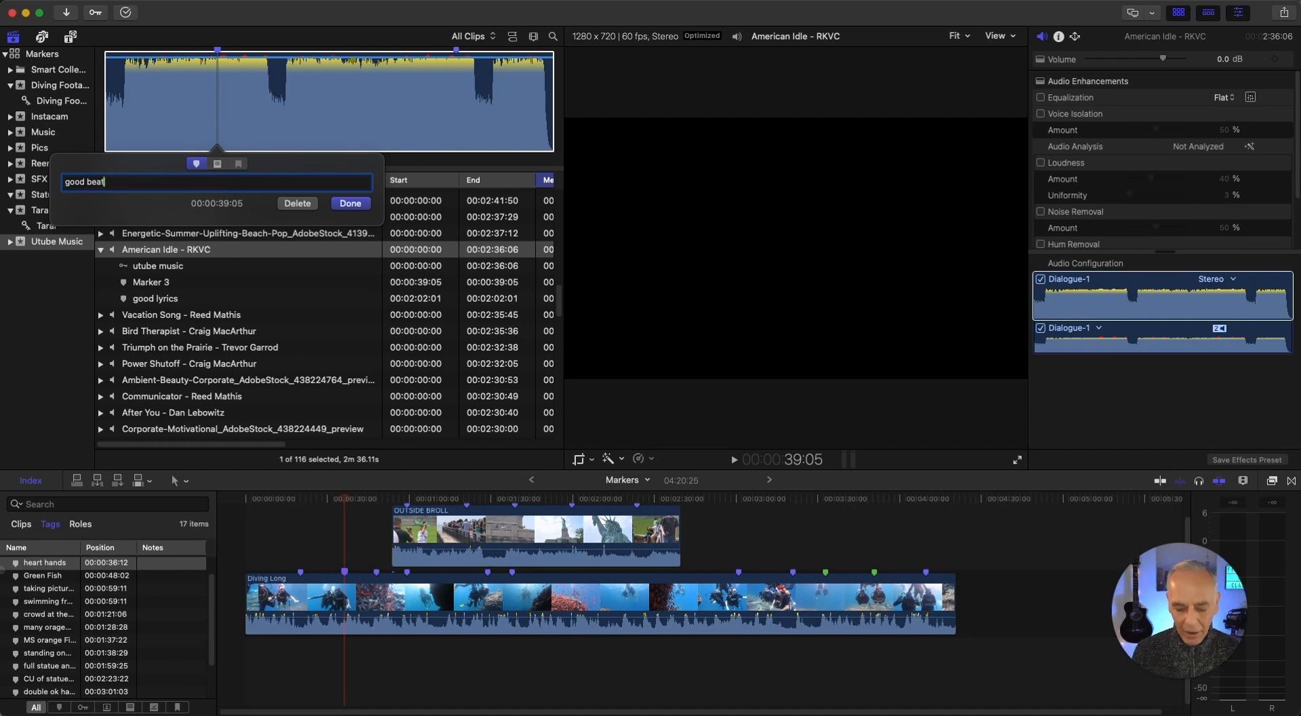
pyautogui.press('Return')
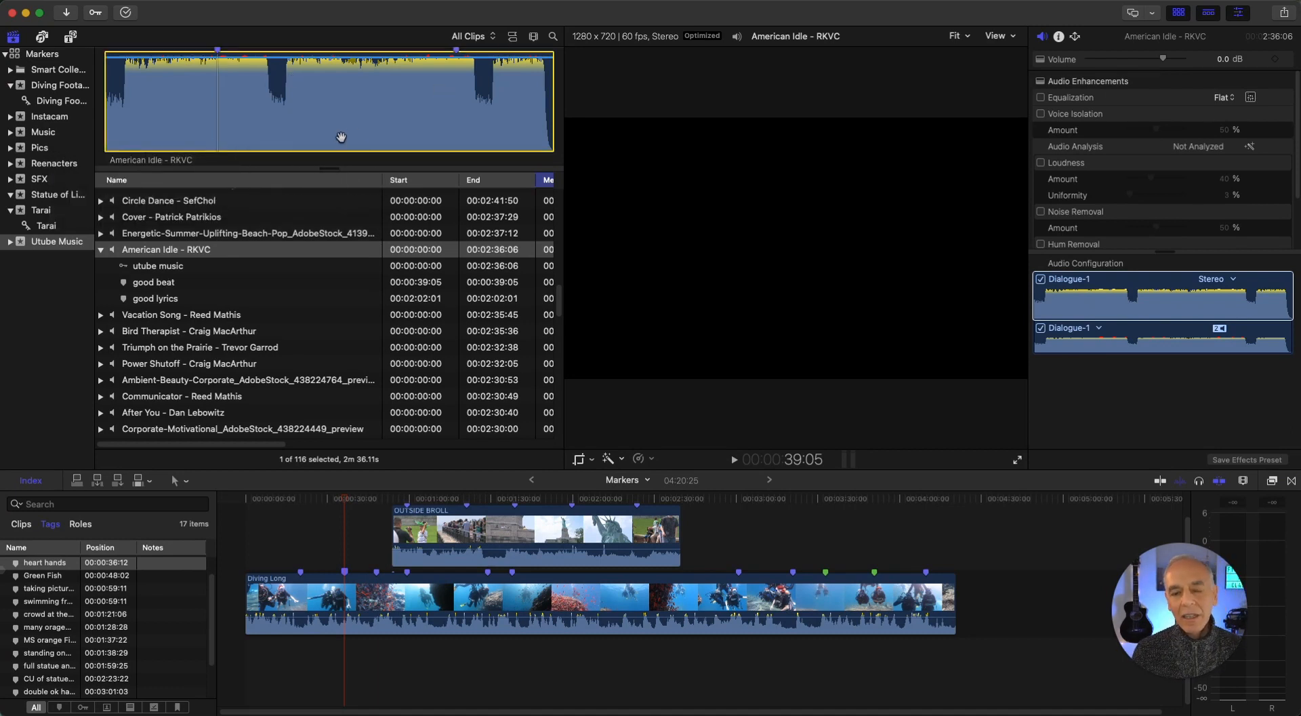